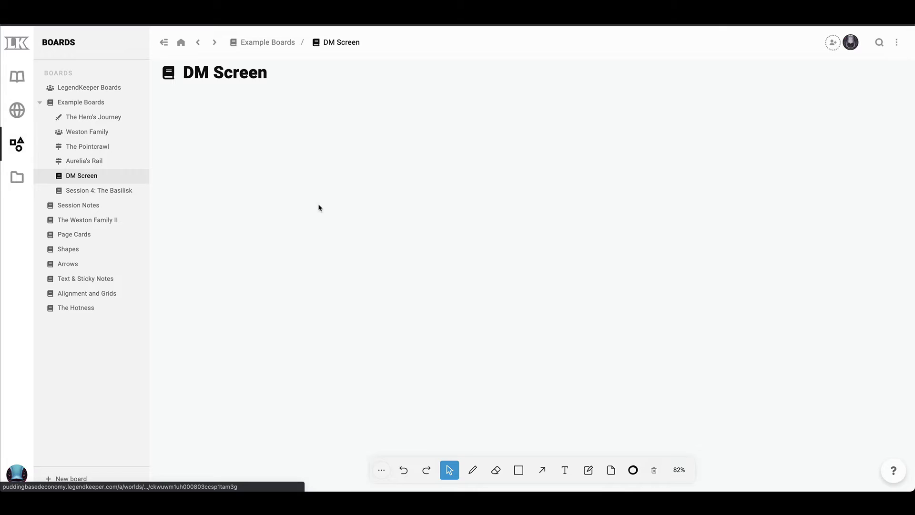
pyautogui.moveTo(350, 157); pyautogui.dragTo(375, 175)
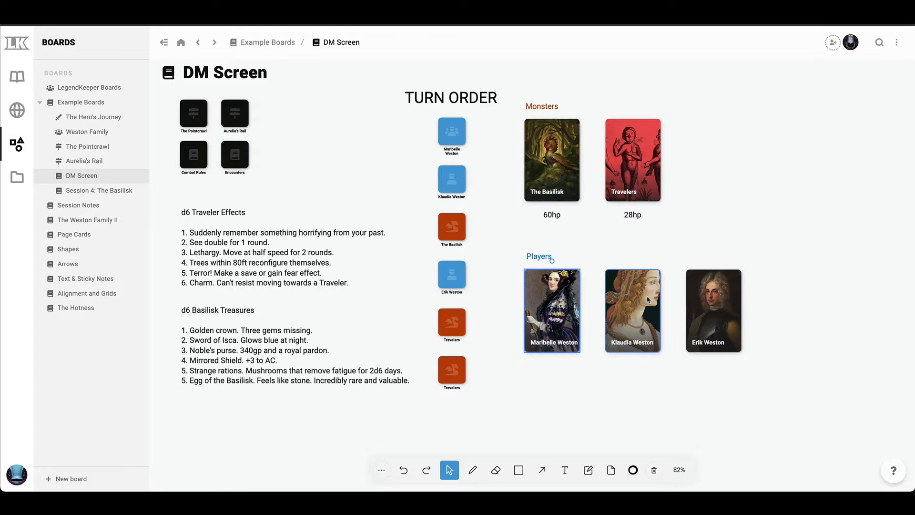
pyautogui.click(713, 309)
pyautogui.click(768, 163)
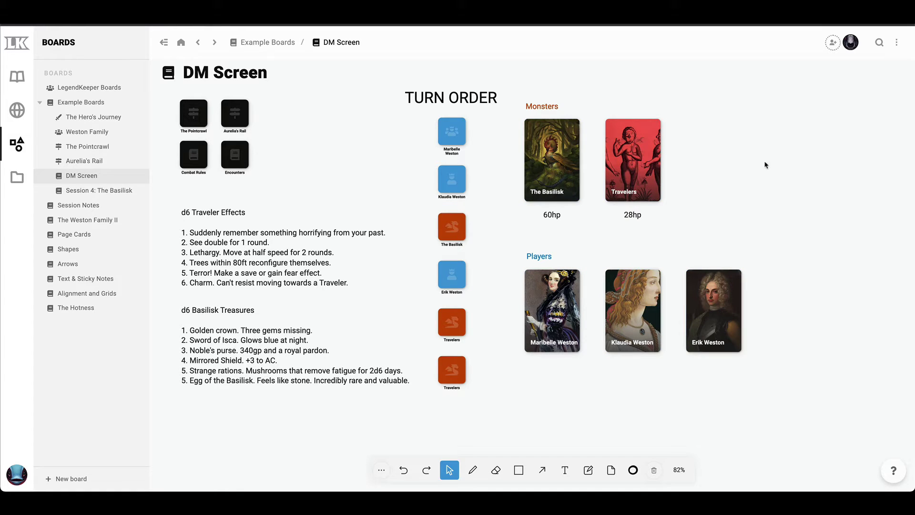
# Paste a copy of the Travelers monster card beside the original and set the copy's size to S
pyautogui.click(637, 169)
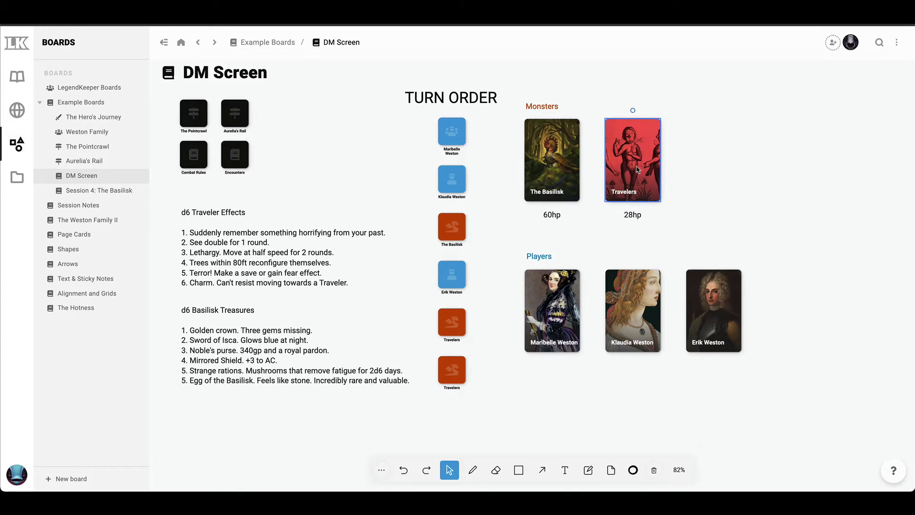
pyautogui.press('super+v')
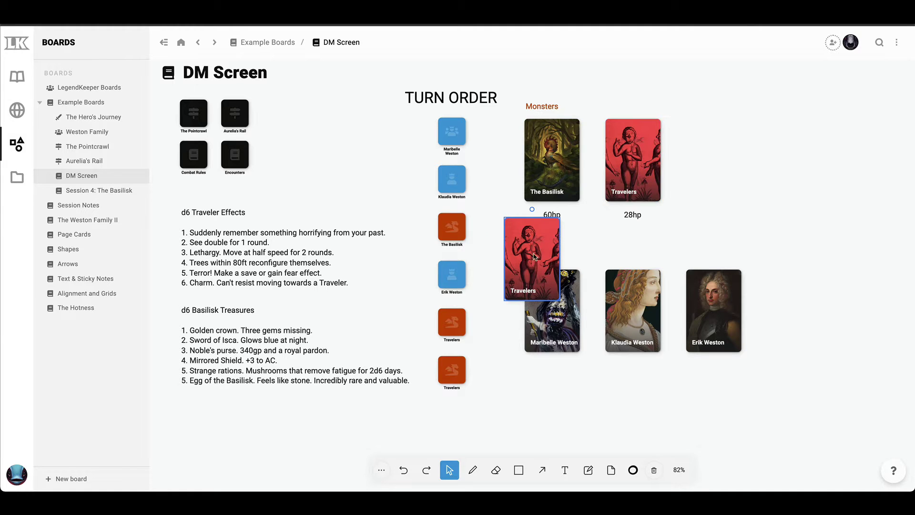
pyautogui.moveTo(534, 254); pyautogui.dragTo(721, 156)
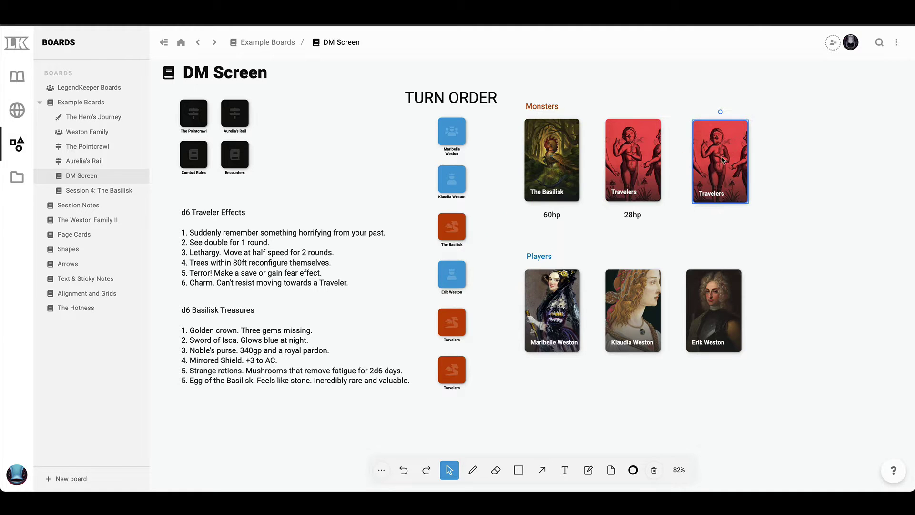
pyautogui.click(632, 470)
pyautogui.click(661, 426)
pyautogui.click(645, 426)
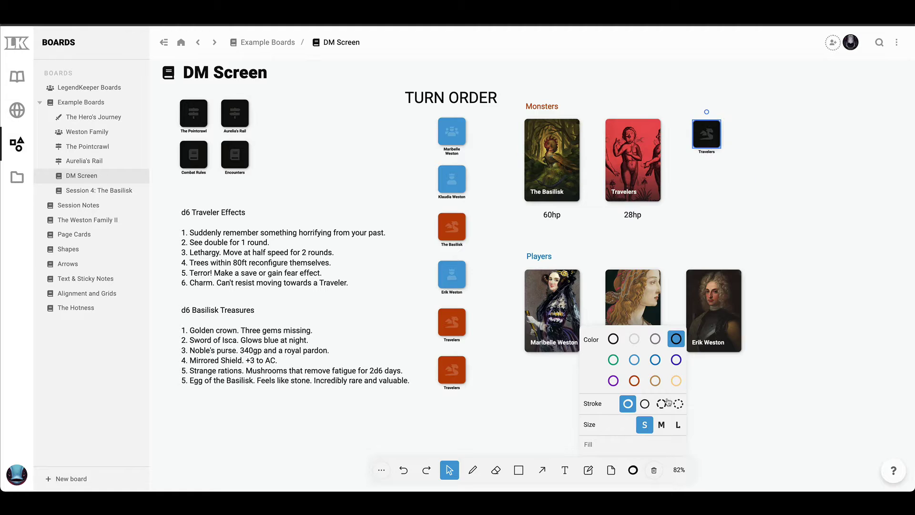
pyautogui.click(720, 237)
# Move the small Travelers copy to the end of the turn order column, and delete it
pyautogui.moveTo(706, 136); pyautogui.dragTo(450, 423)
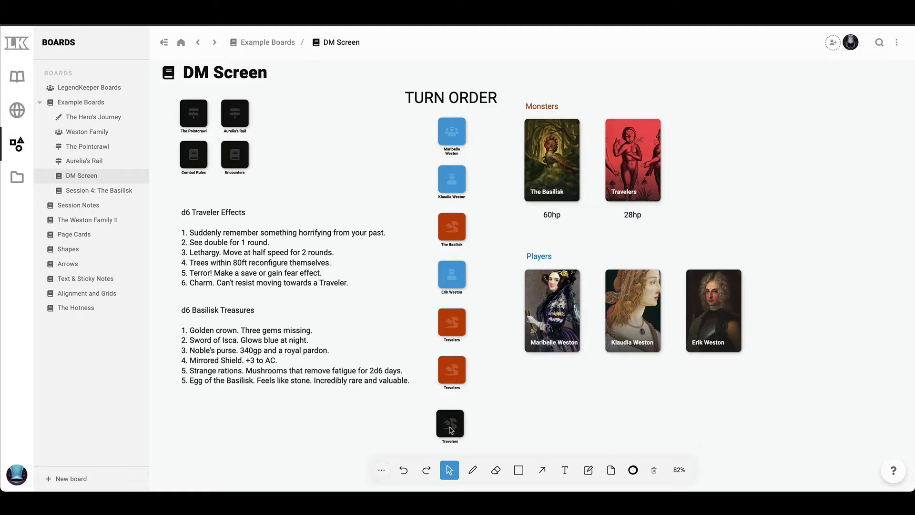
pyautogui.press('Delete')
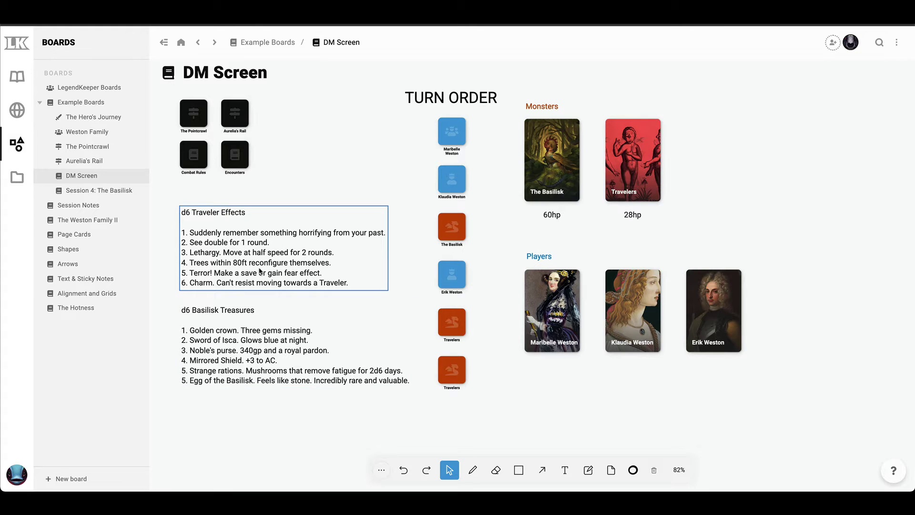
pyautogui.click(235, 113)
pyautogui.click(193, 113)
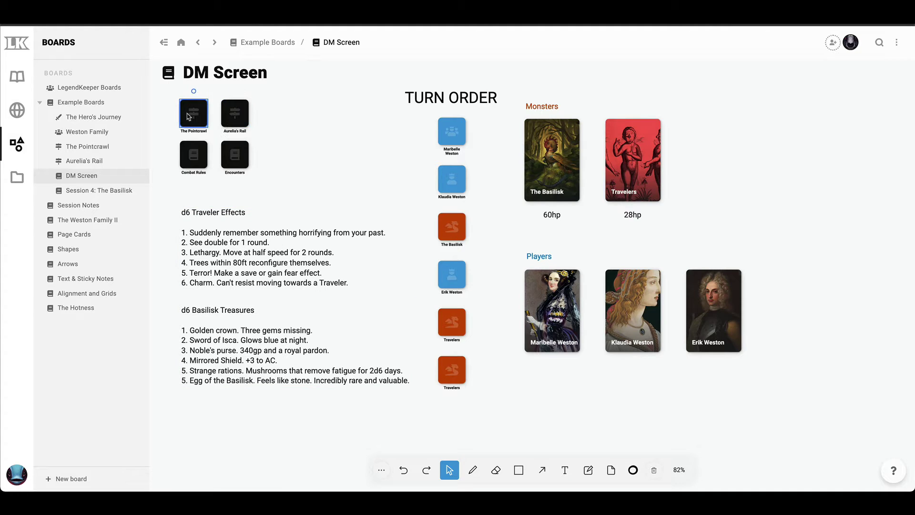
pyautogui.click(190, 163)
pyautogui.click(235, 155)
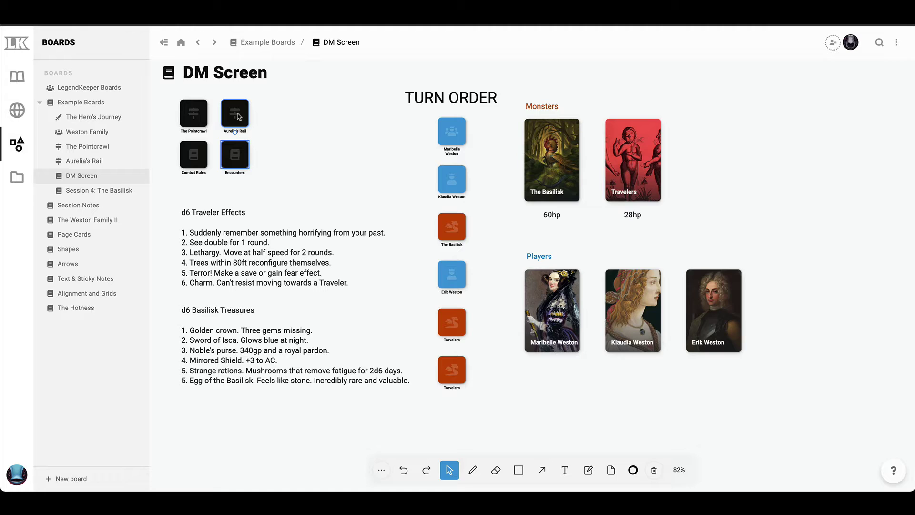
pyautogui.click(345, 153)
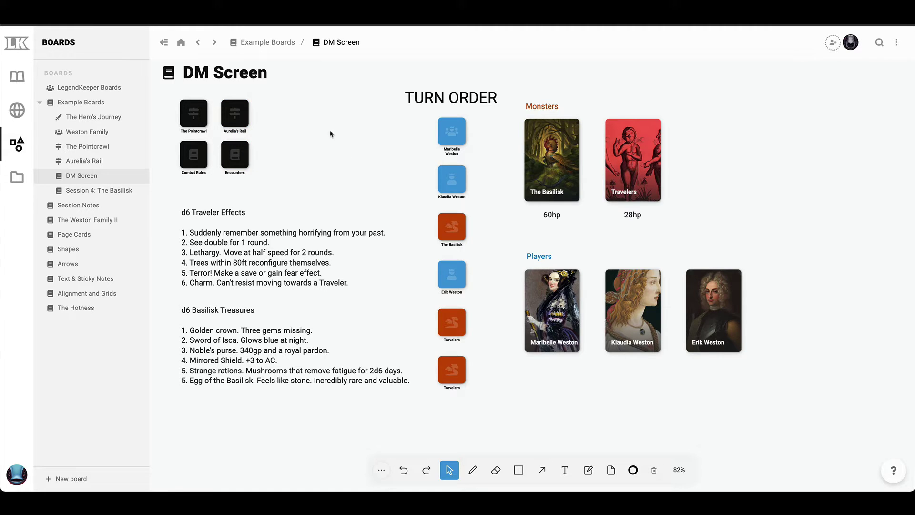
# Open the Session 4: The Basilisk board to look at its drawings and notes
pyautogui.click(88, 196)
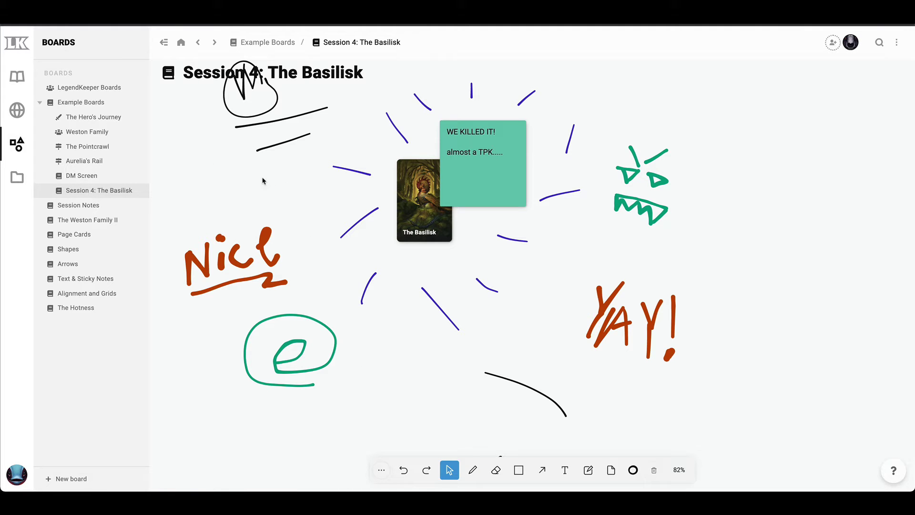
pyautogui.moveTo(303, 203); pyautogui.dragTo(409, 221)
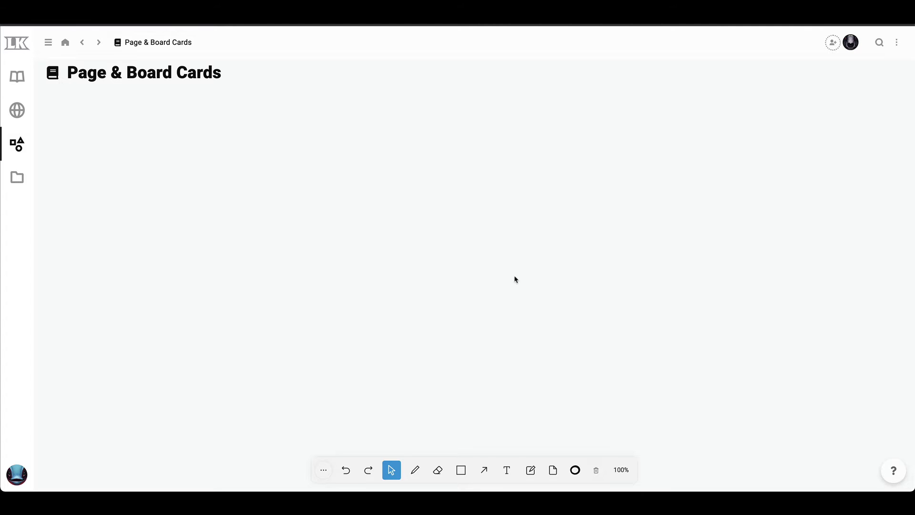
# Insert a wiki card linked to the existing page The Basilisk on the Page & Board Cards board
pyautogui.click(554, 470)
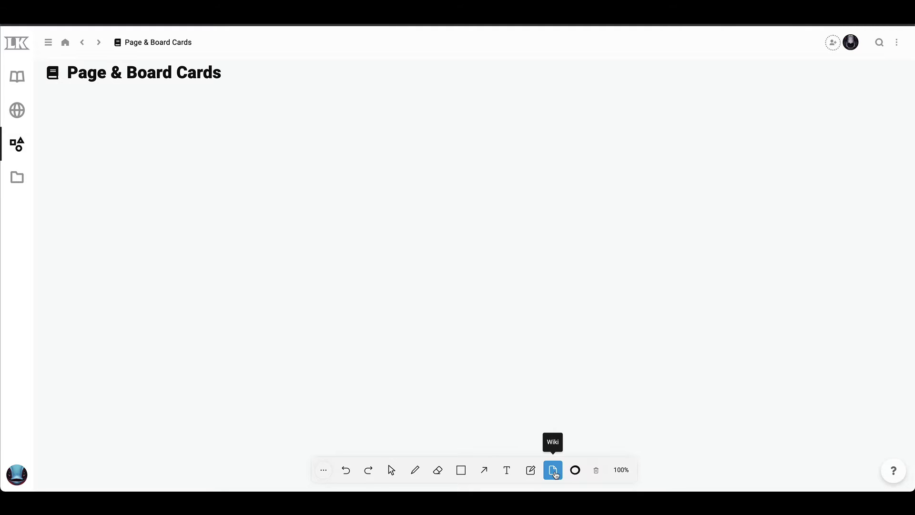
pyautogui.click(397, 184)
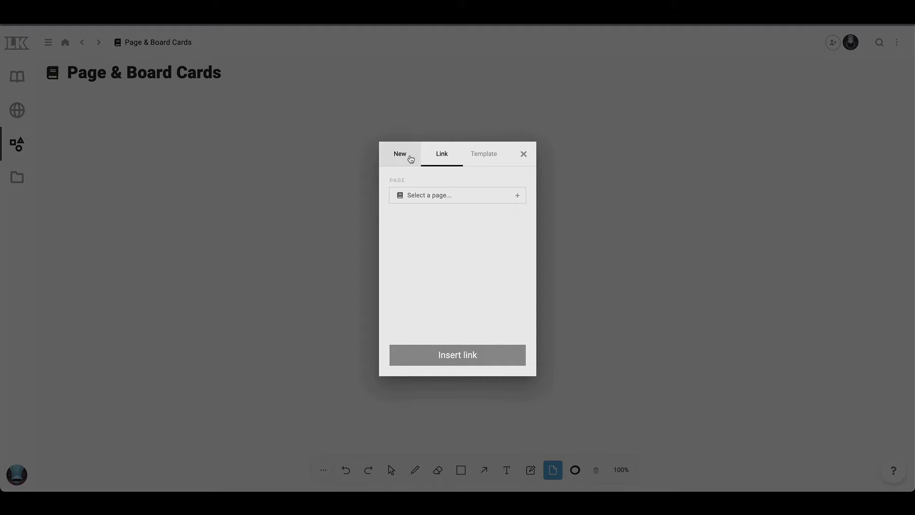
pyautogui.click(411, 160)
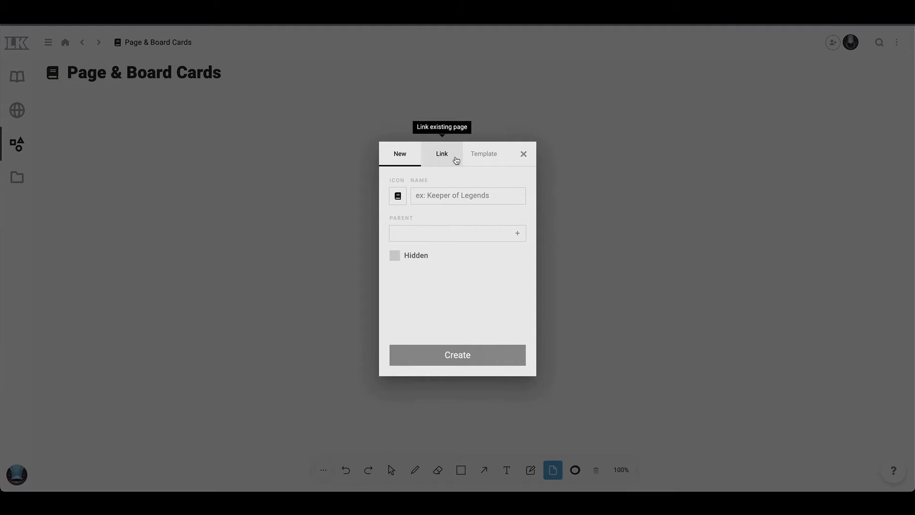
pyautogui.click(452, 159)
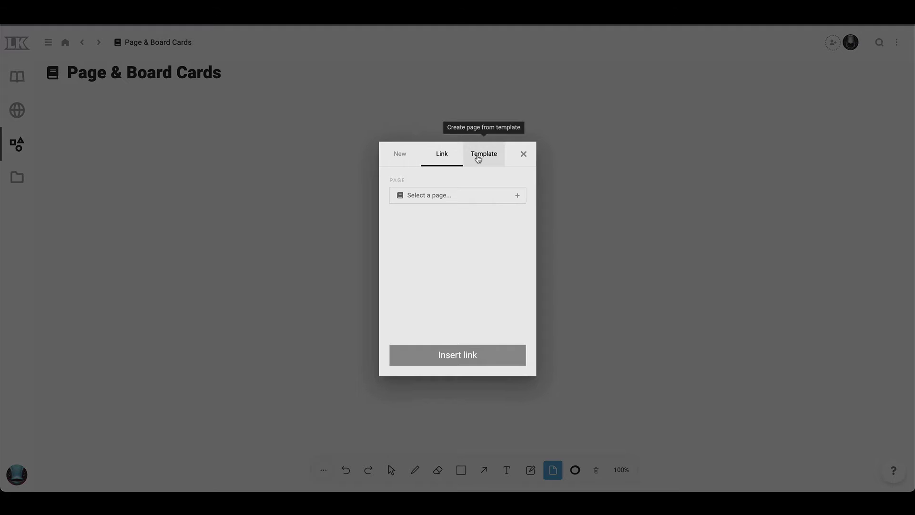
pyautogui.click(447, 195)
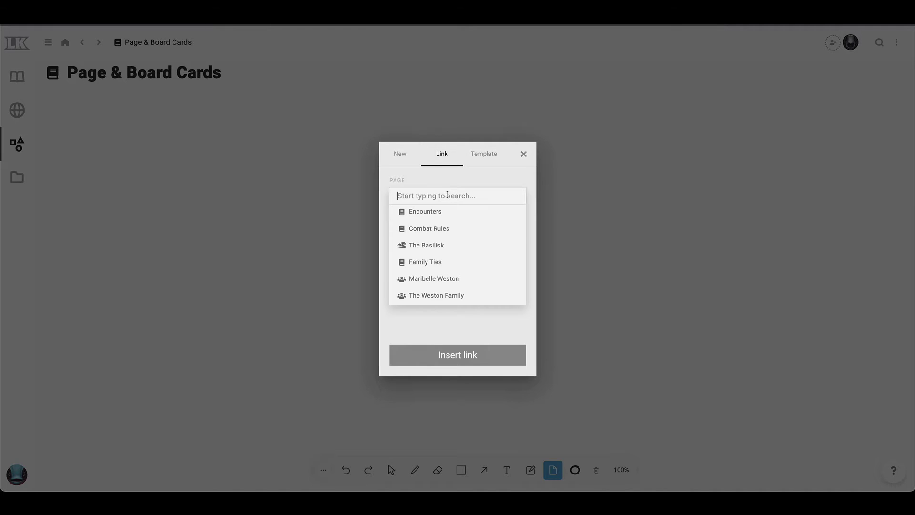
pyautogui.click(455, 245)
pyautogui.click(465, 354)
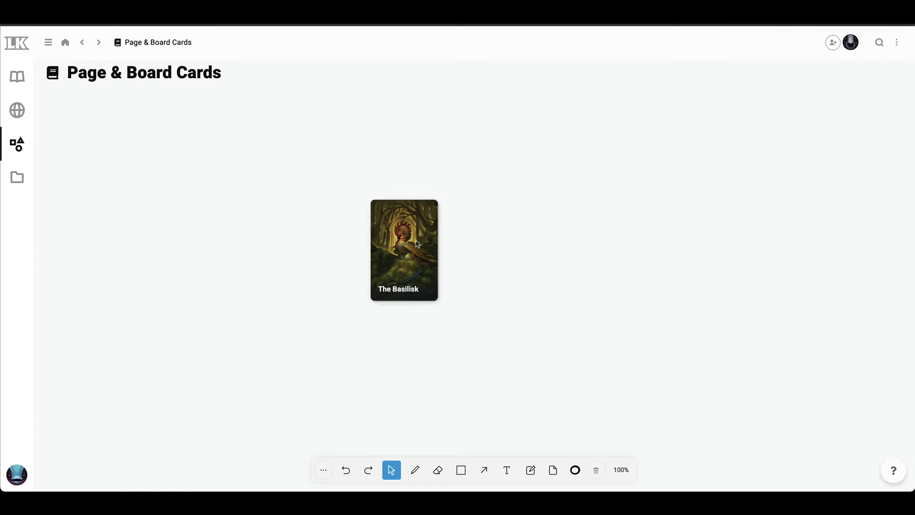
# Set the Basilisk card's size to L and move it sideways to leave free space beside it
pyautogui.moveTo(435, 229); pyautogui.dragTo(410, 216)
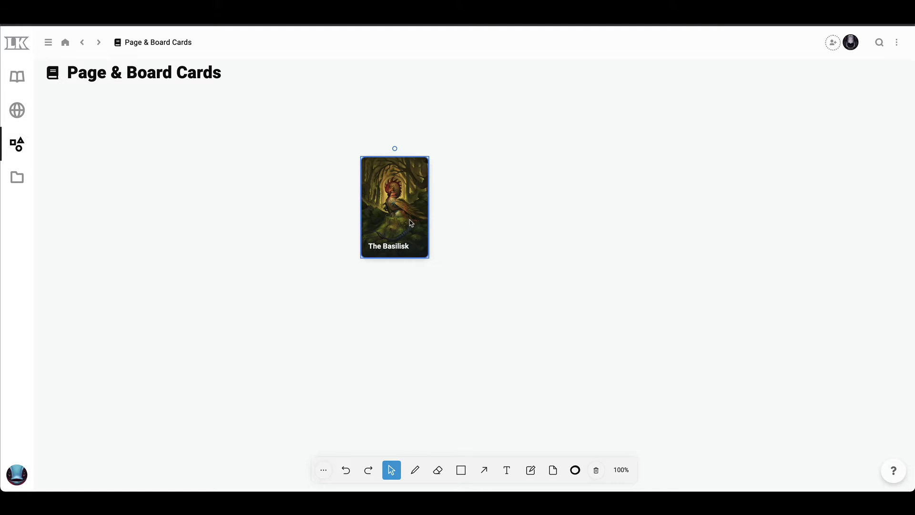
pyautogui.moveTo(409, 219); pyautogui.dragTo(419, 217)
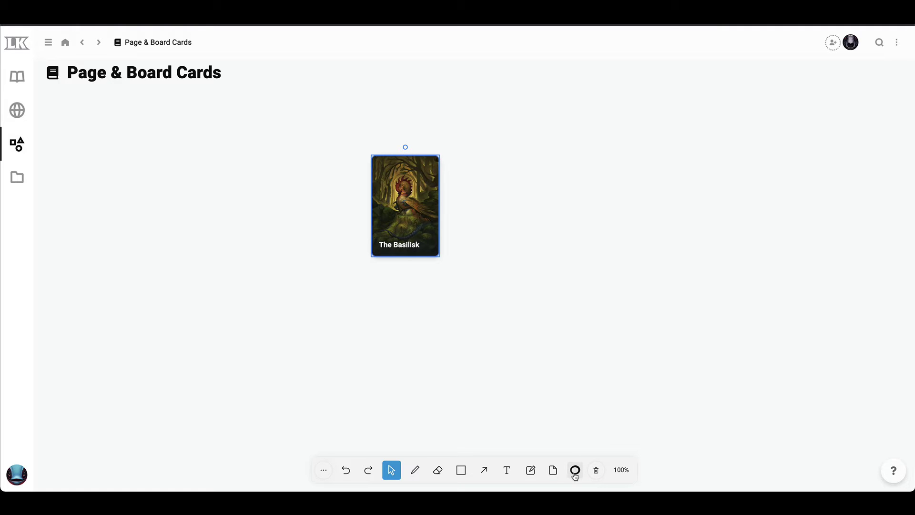
pyautogui.click(575, 472)
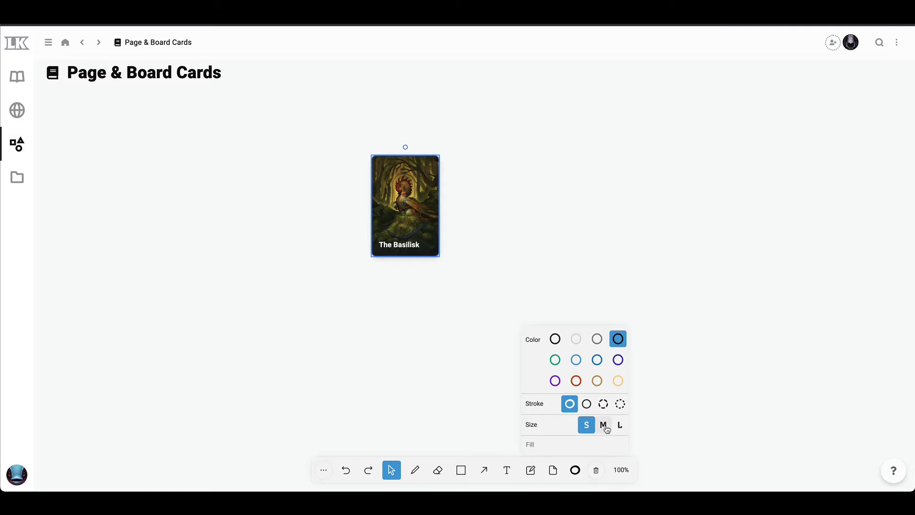
pyautogui.click(620, 424)
pyautogui.click(612, 231)
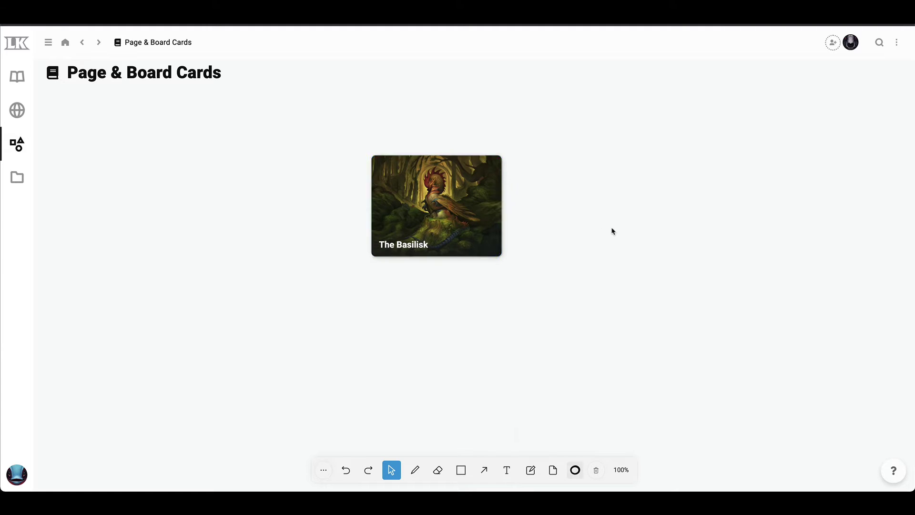
pyautogui.moveTo(457, 232); pyautogui.dragTo(314, 245)
# Insert a second wiki card linked to the existing page The Weston Family beside the Basilisk card
pyautogui.click(554, 471)
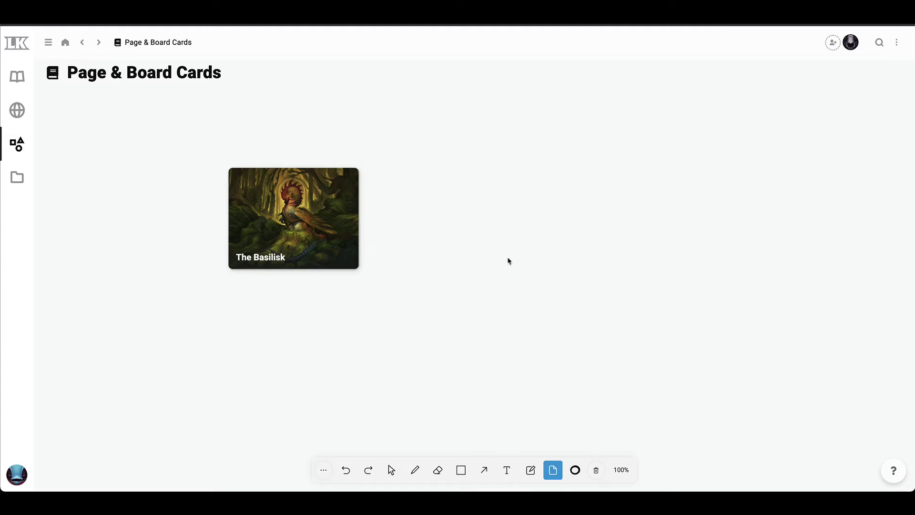
pyautogui.click(508, 257)
pyautogui.click(443, 196)
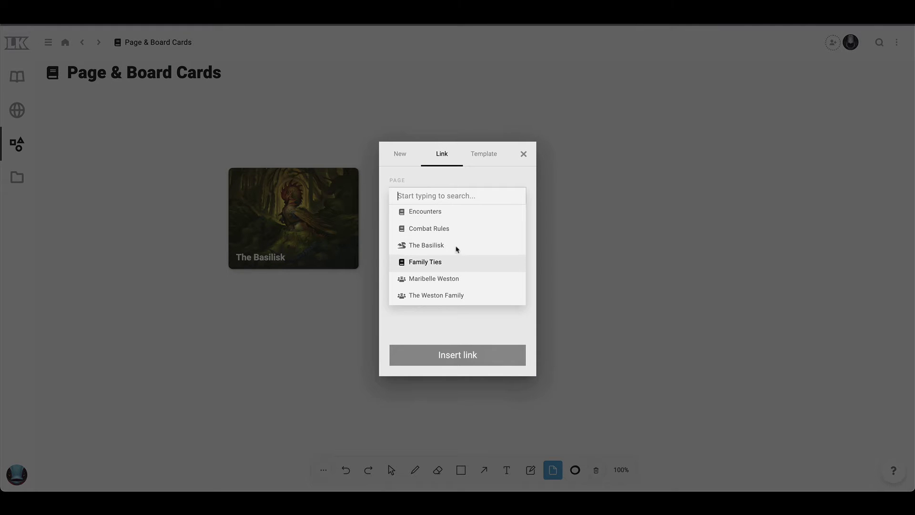
pyautogui.click(453, 295)
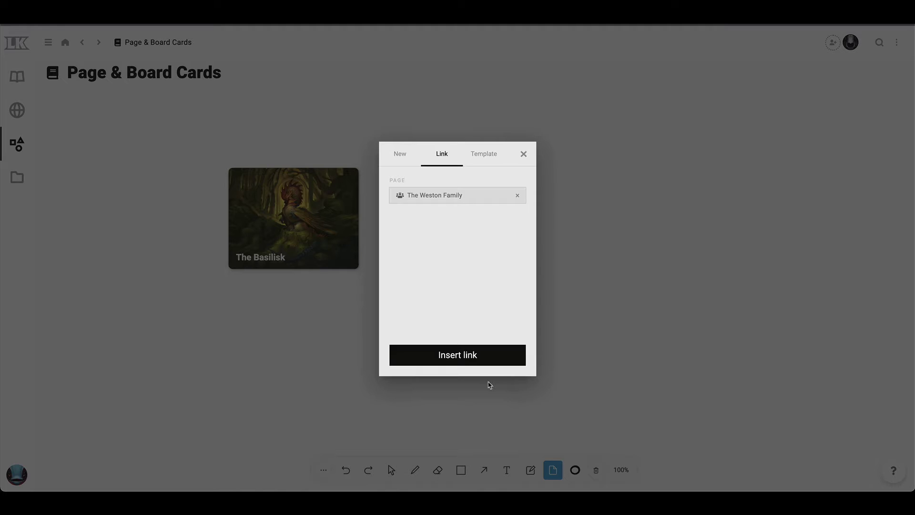
pyautogui.click(484, 359)
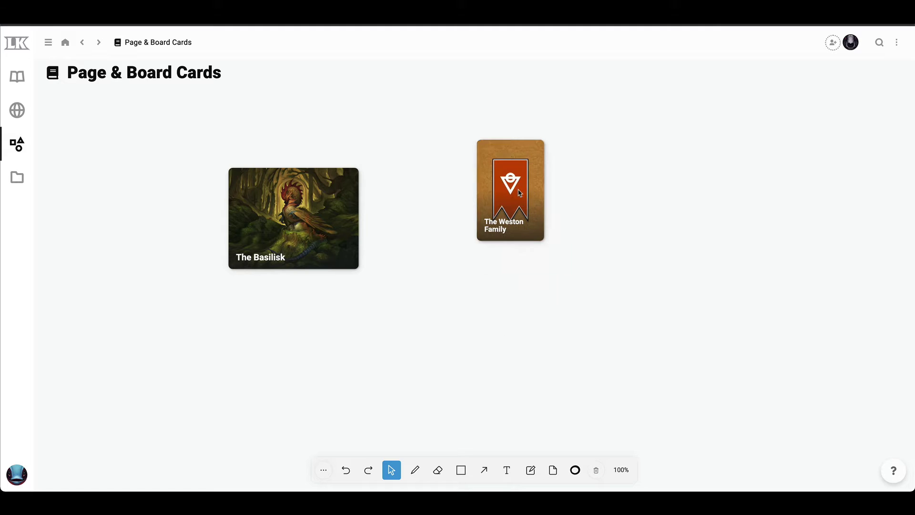
# Set the Weston Family card's size to L and place it level with the Basilisk card
pyautogui.click(575, 470)
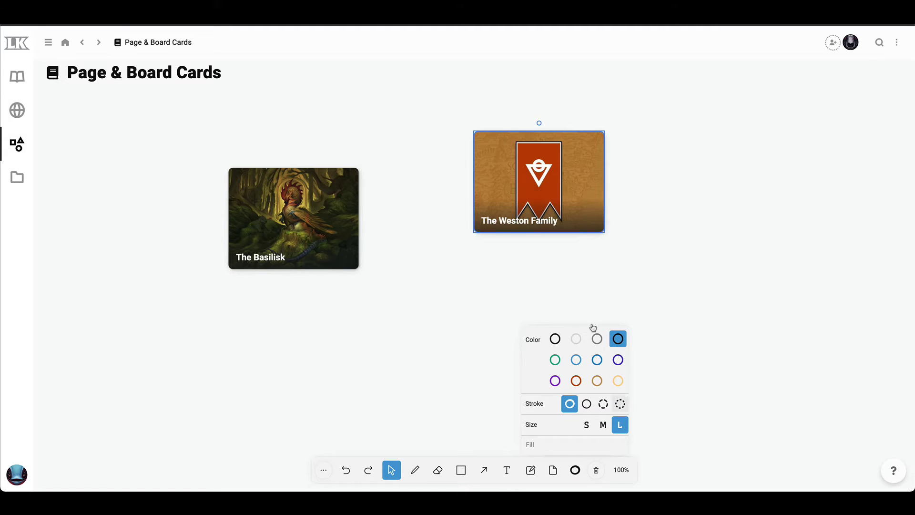
pyautogui.click(557, 209)
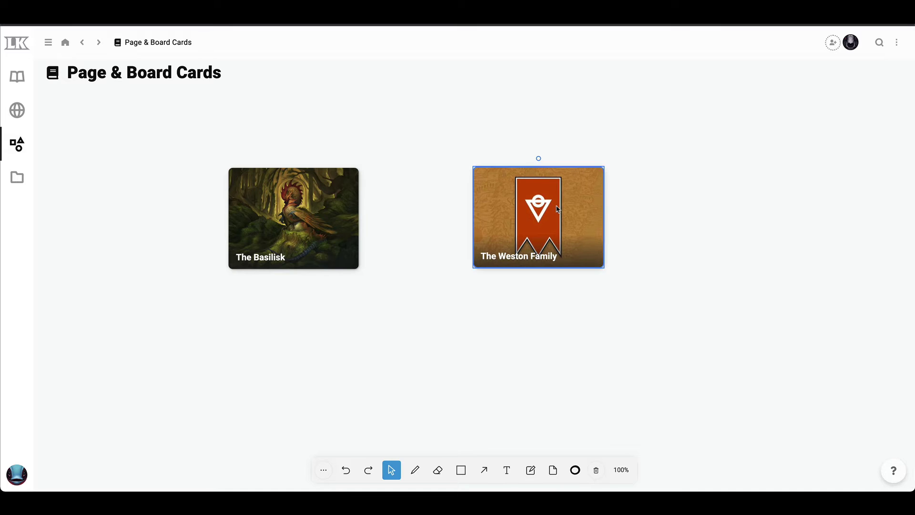
# Set the Basilisk card's size to S and its color to blue
pyautogui.click(335, 219)
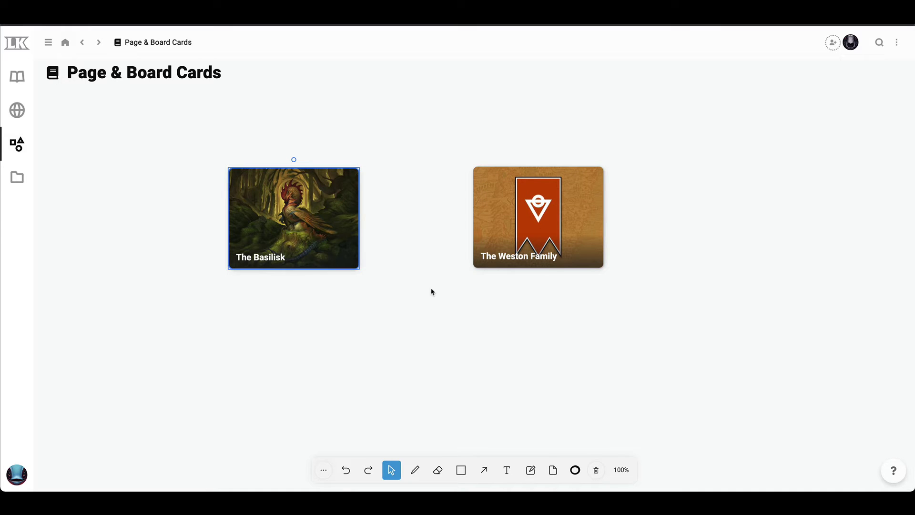
pyautogui.click(576, 474)
pyautogui.click(586, 426)
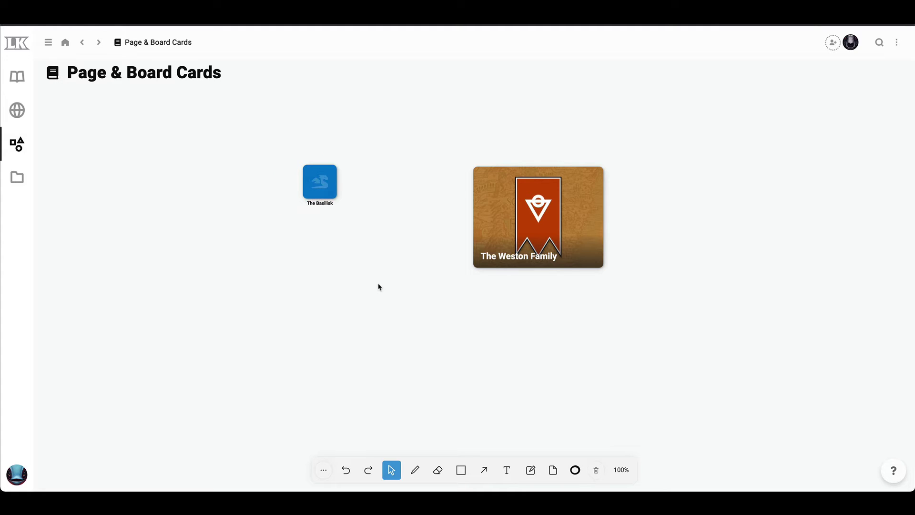
# Set the Basilisk card's size to M and shift it slightly down and away from the Weston Family card
pyautogui.moveTo(328, 190); pyautogui.dragTo(330, 194)
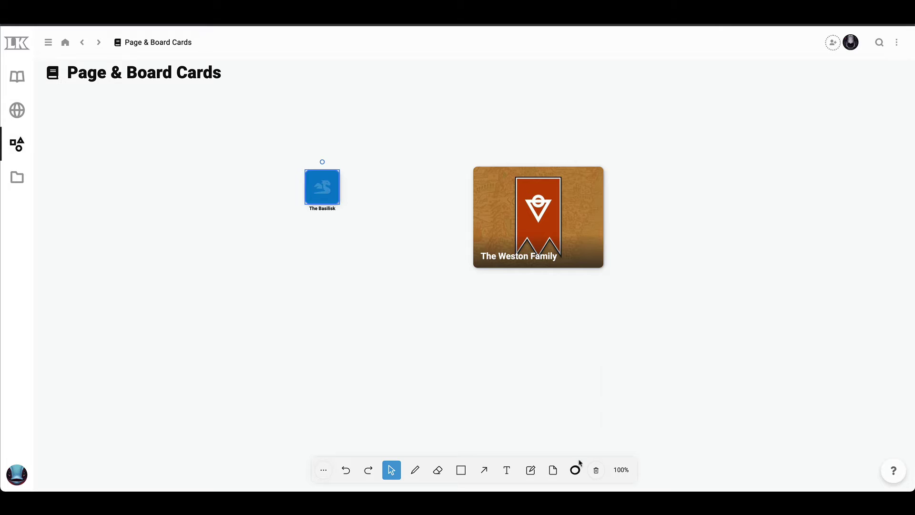
pyautogui.click(575, 469)
pyautogui.click(603, 424)
pyautogui.click(404, 349)
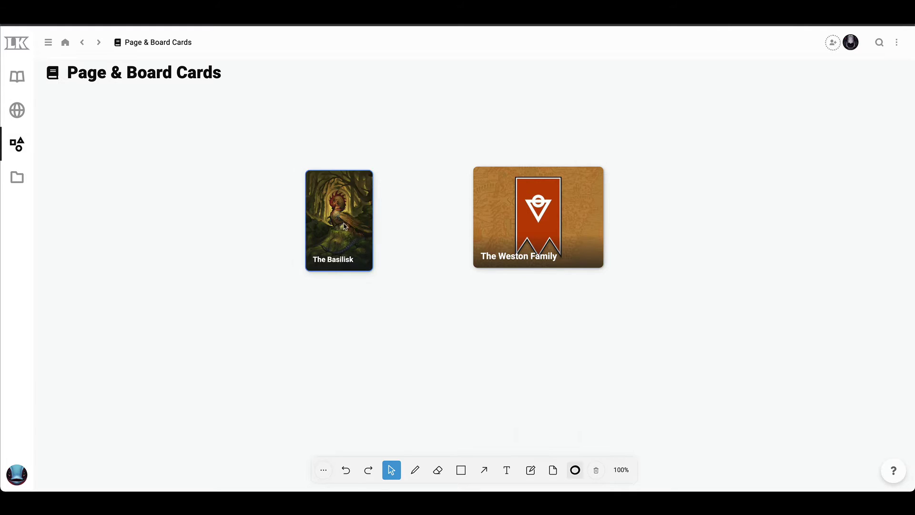
pyautogui.moveTo(343, 223); pyautogui.dragTo(330, 241)
# View the wiki page linked to the Basilisk card without leaving the board
pyautogui.rightClick(329, 239)
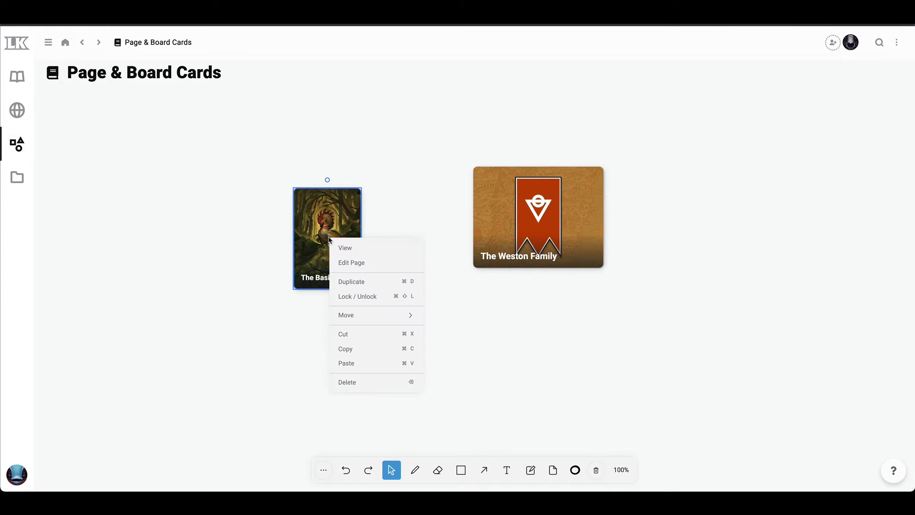
pyautogui.click(350, 248)
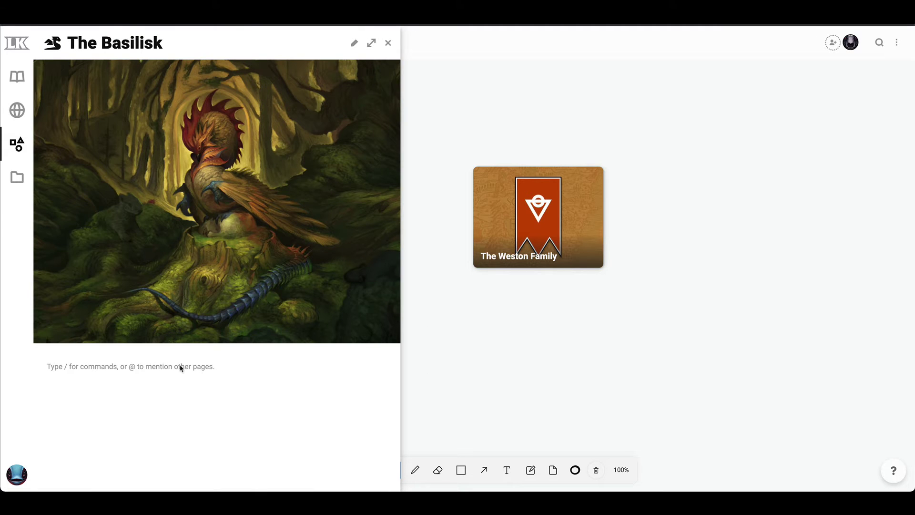
# Write "The Basilisk is a legendary monster!" on the Basilisk card's page from the board, and shift the card slightly up
pyautogui.click(388, 43)
pyautogui.rightClick(338, 250)
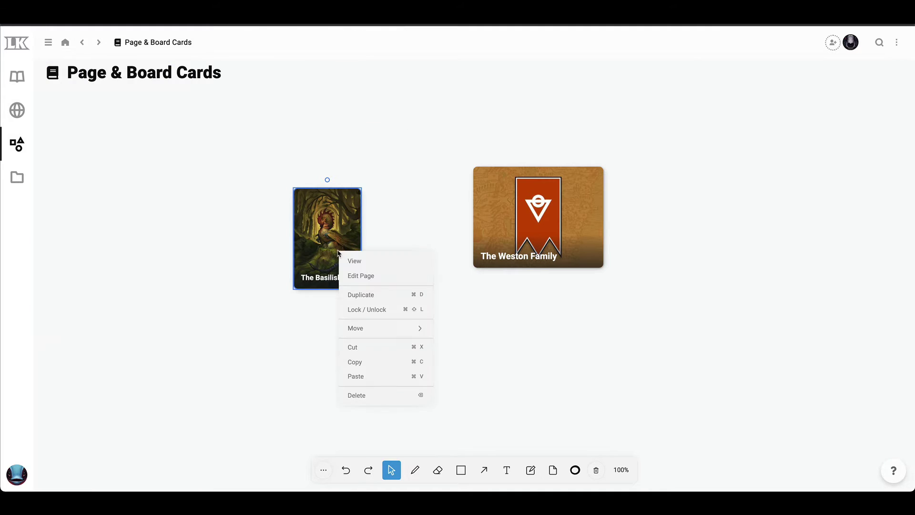
pyautogui.click(362, 278)
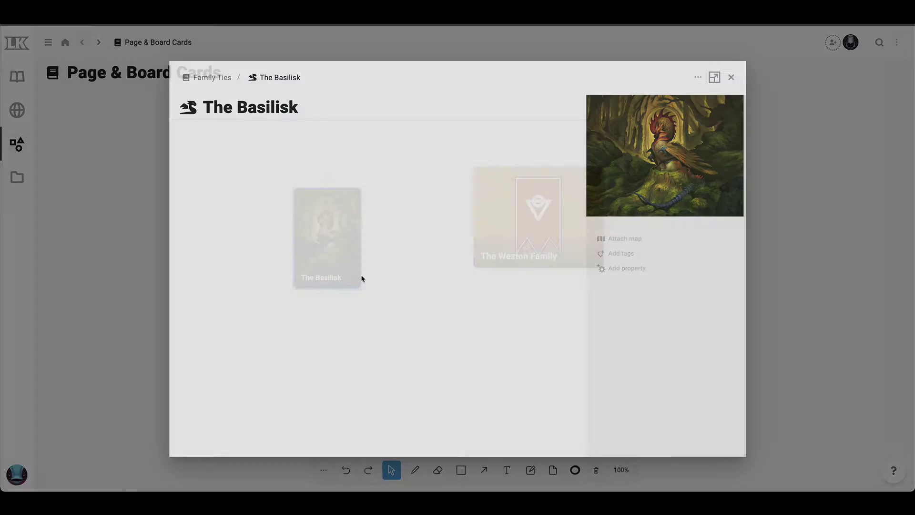
pyautogui.write('The Basilisk is a legen')
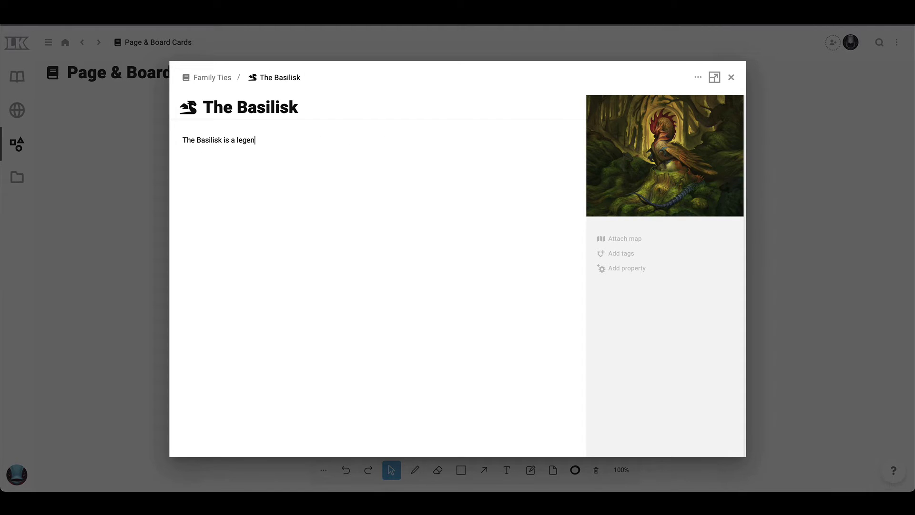
pyautogui.write('dary monster!')
pyautogui.click(730, 77)
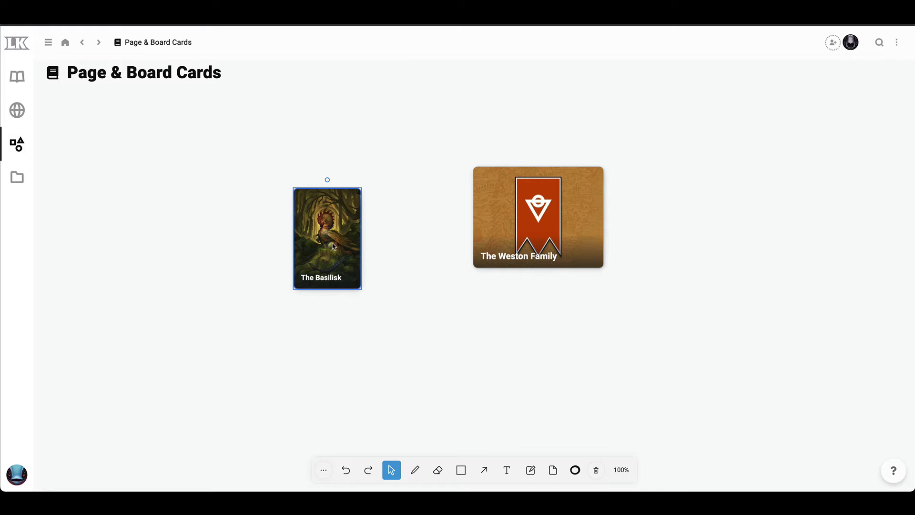
pyautogui.moveTo(333, 245); pyautogui.dragTo(325, 215)
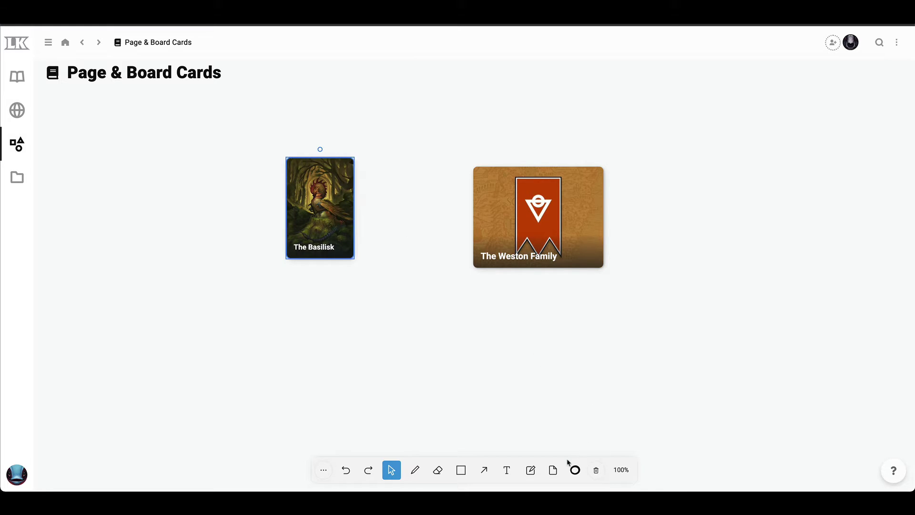
# Create a new page card named "Test new page" on the board and place it to the left of the Basilisk card
pyautogui.click(552, 470)
pyautogui.click(379, 309)
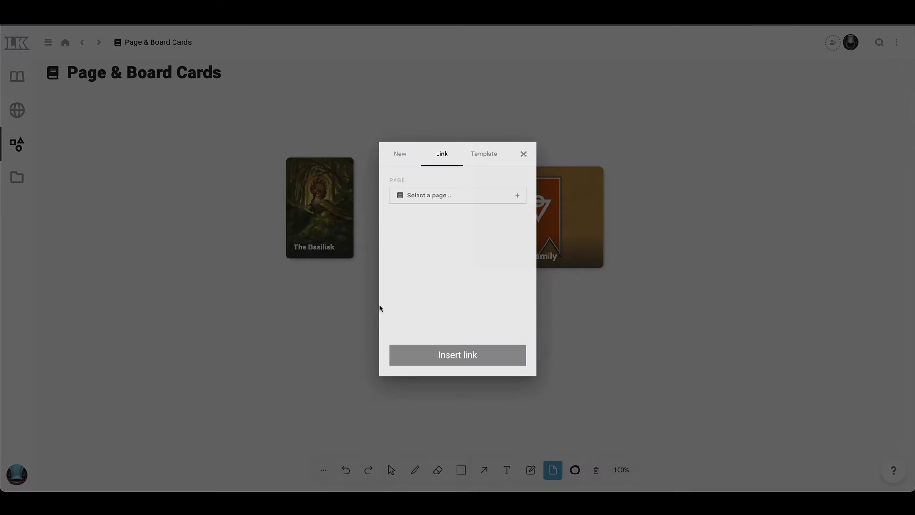
pyautogui.click(399, 153)
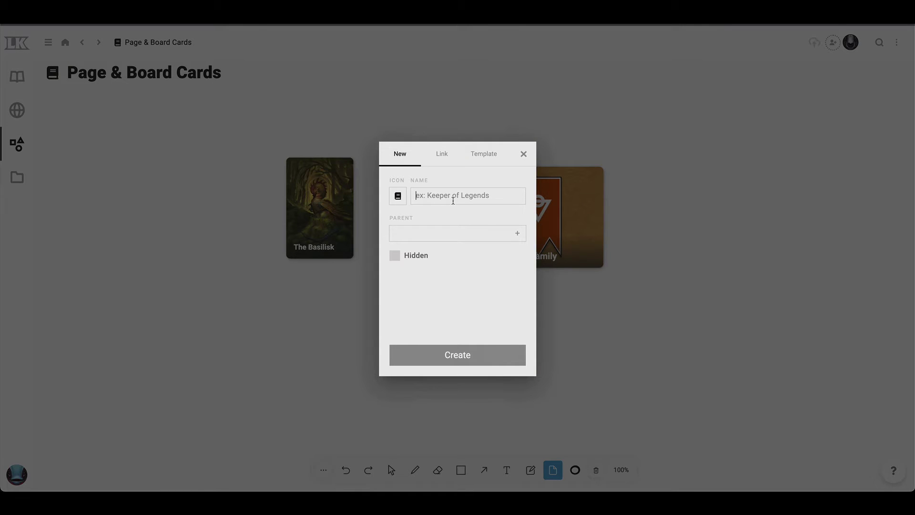
pyautogui.write('Test new page')
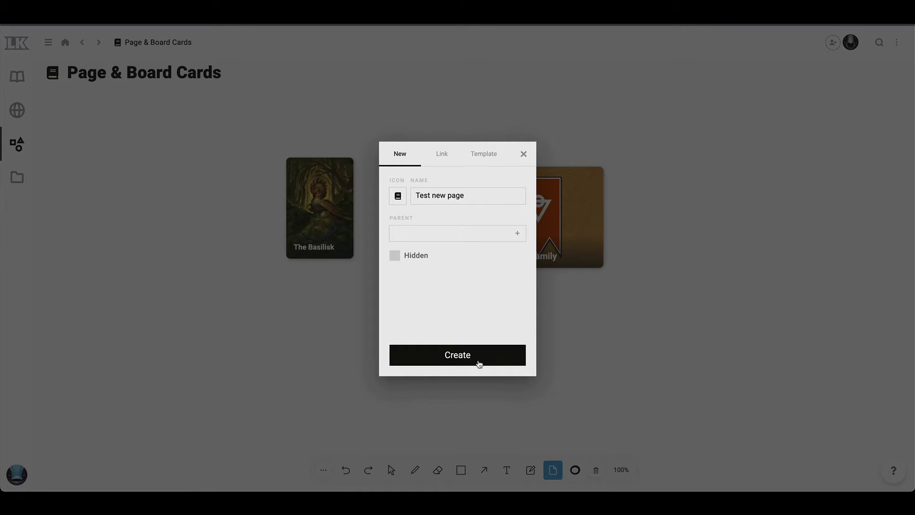
pyautogui.click(479, 363)
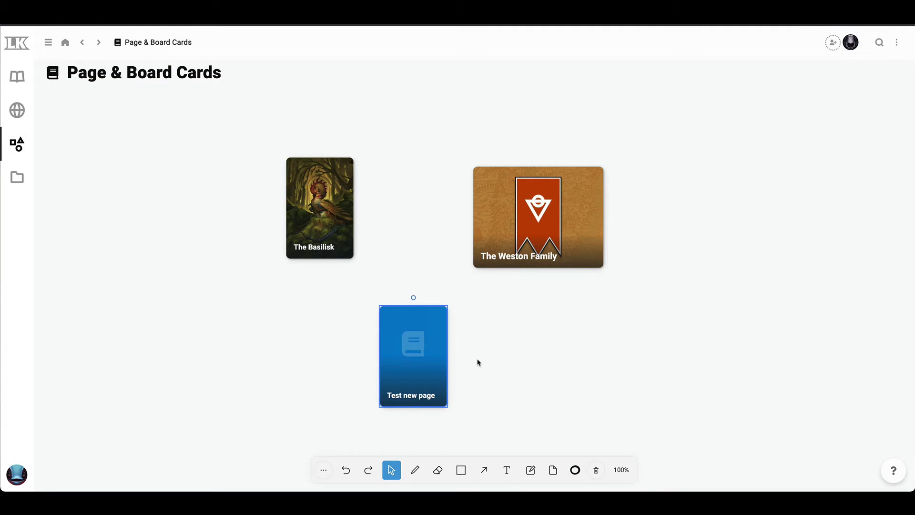
pyautogui.moveTo(330, 374); pyautogui.dragTo(174, 218)
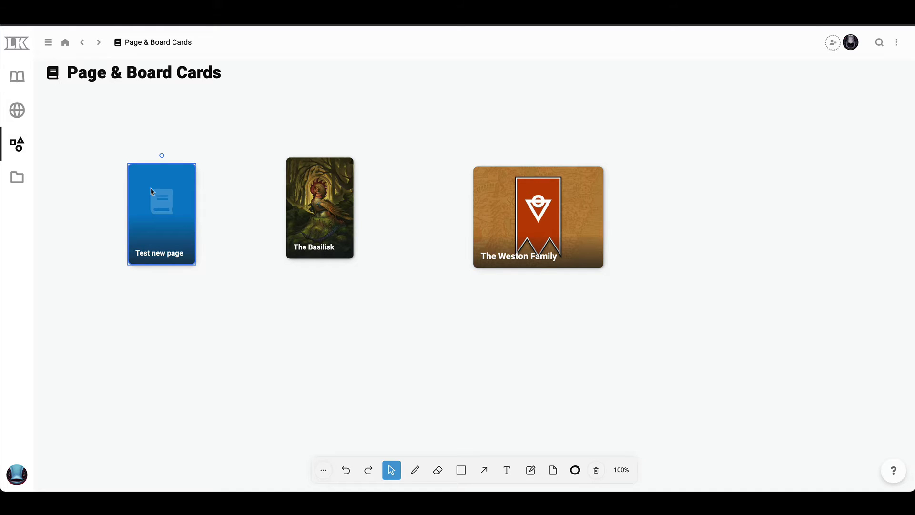
# Open "Test new page" in the wiki and enter the text "Here it is!" in its body
pyautogui.click(17, 76)
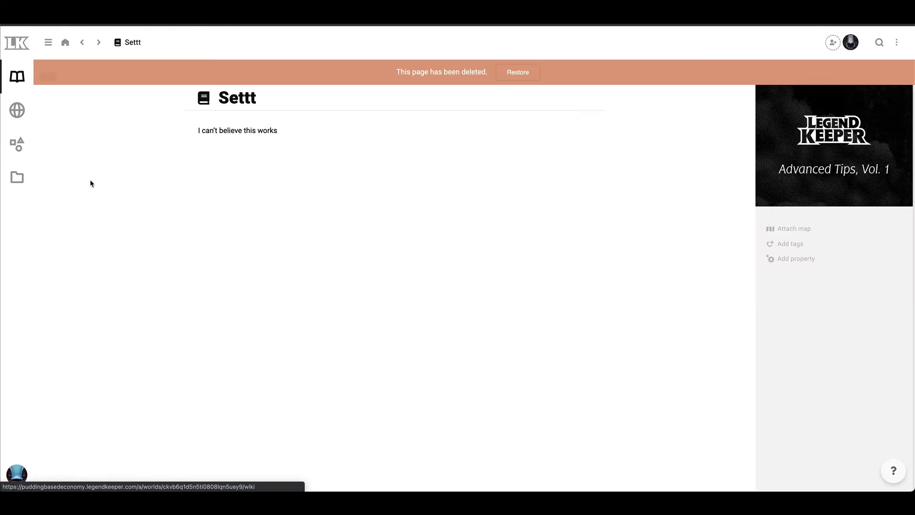
pyautogui.click(48, 42)
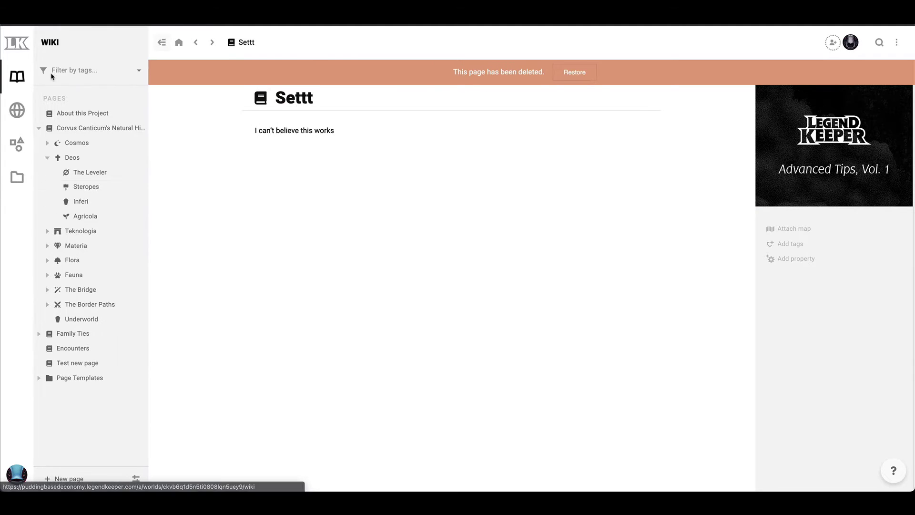
pyautogui.click(88, 365)
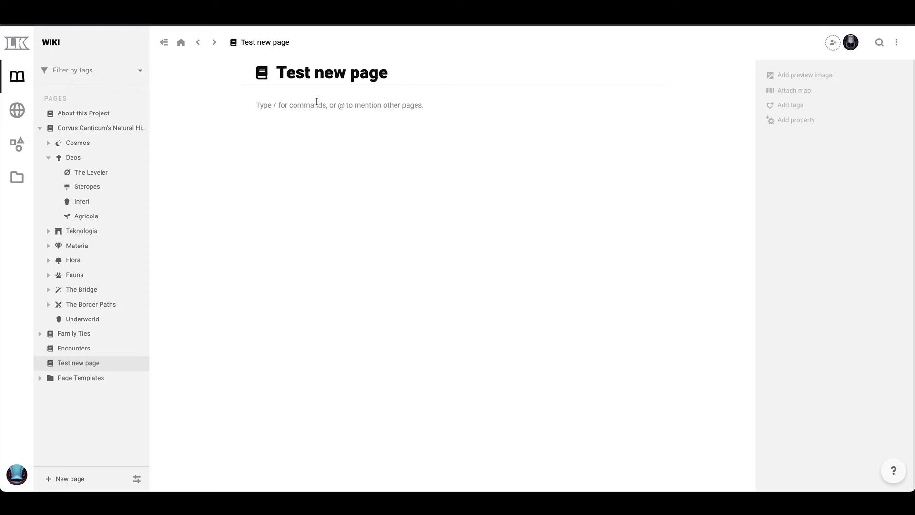
pyautogui.write('Here it is!')
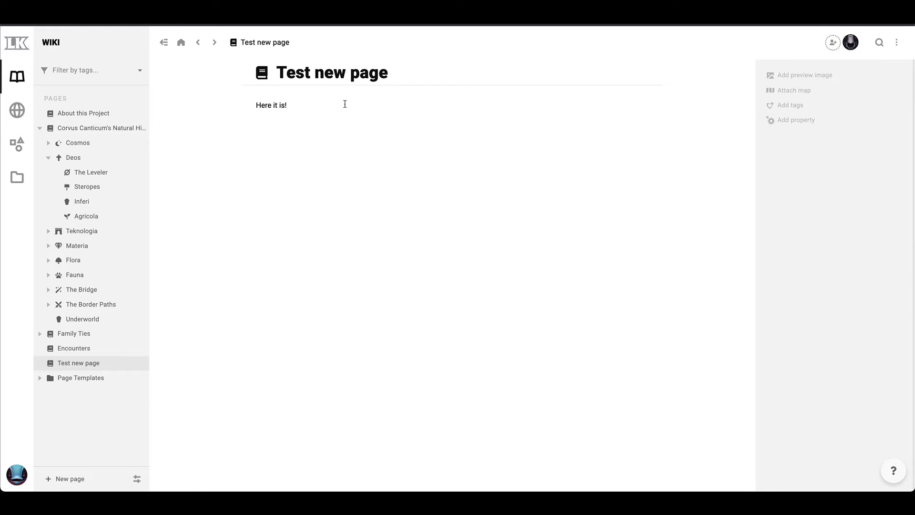
# Return to the Page & Board Cards board and view the "Test new page" content from its card
pyautogui.click(17, 143)
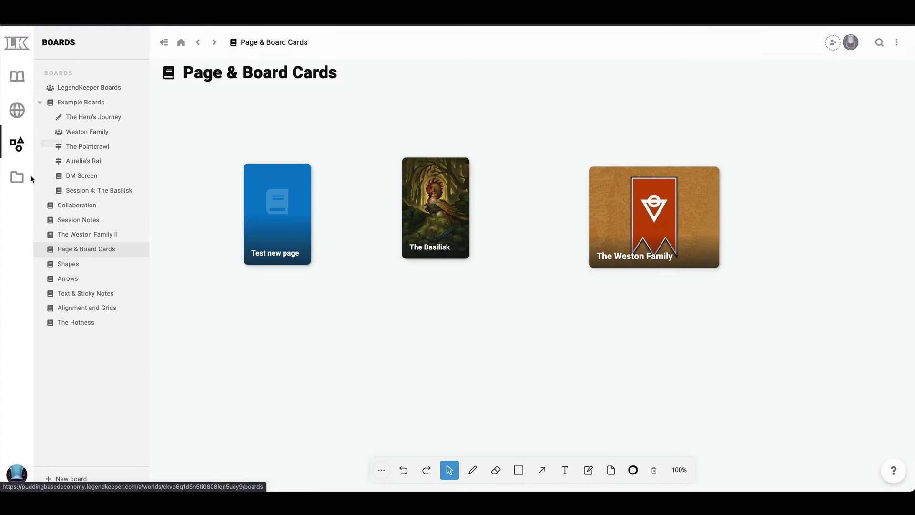
pyautogui.rightClick(286, 222)
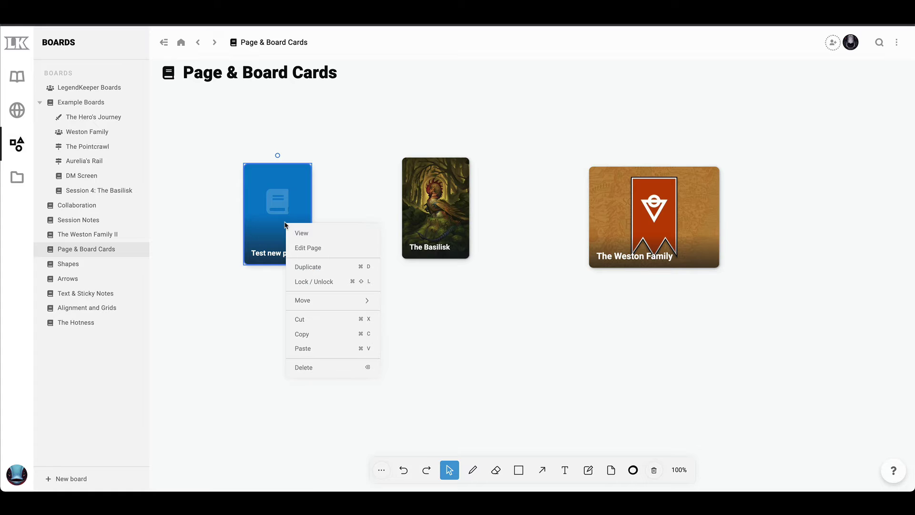
pyautogui.click(314, 234)
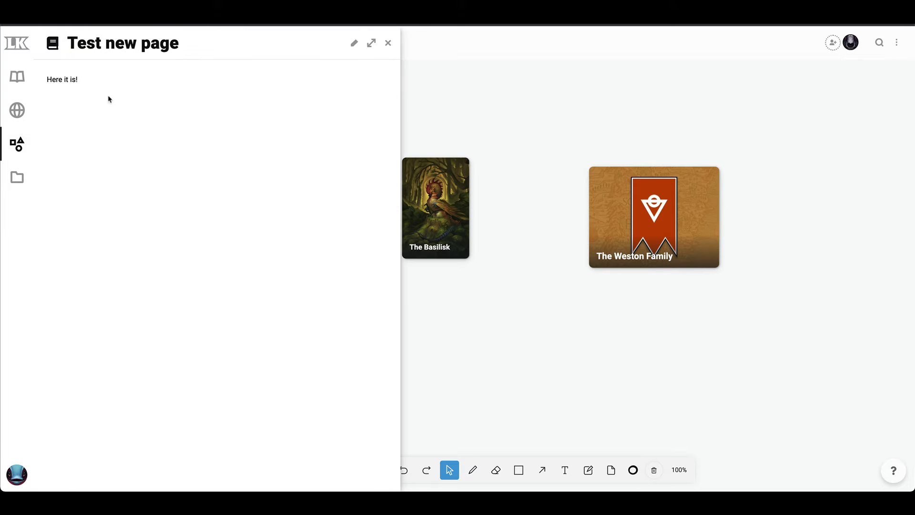
pyautogui.click(388, 43)
# Shift the "Test new page" card toward the Basilisk card, try several colors on it, and set its color to red
pyautogui.moveTo(297, 227); pyautogui.dragTo(318, 225)
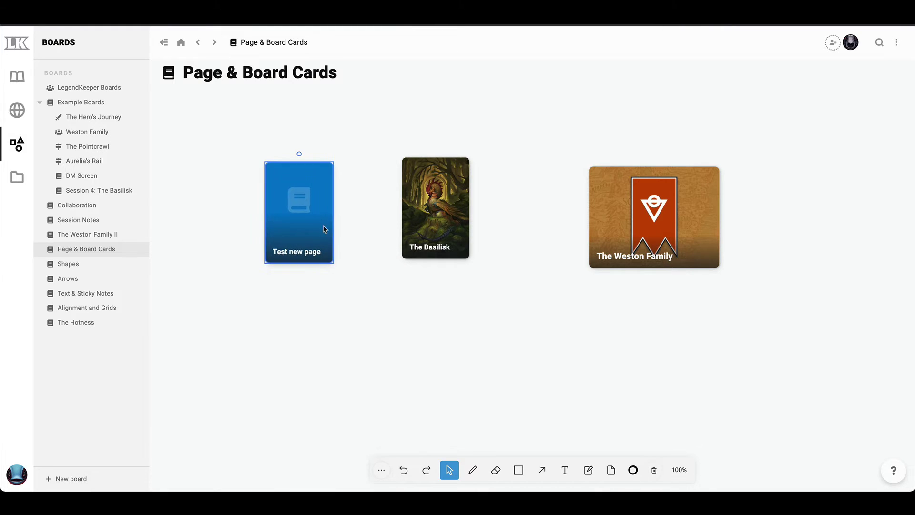
pyautogui.click(633, 469)
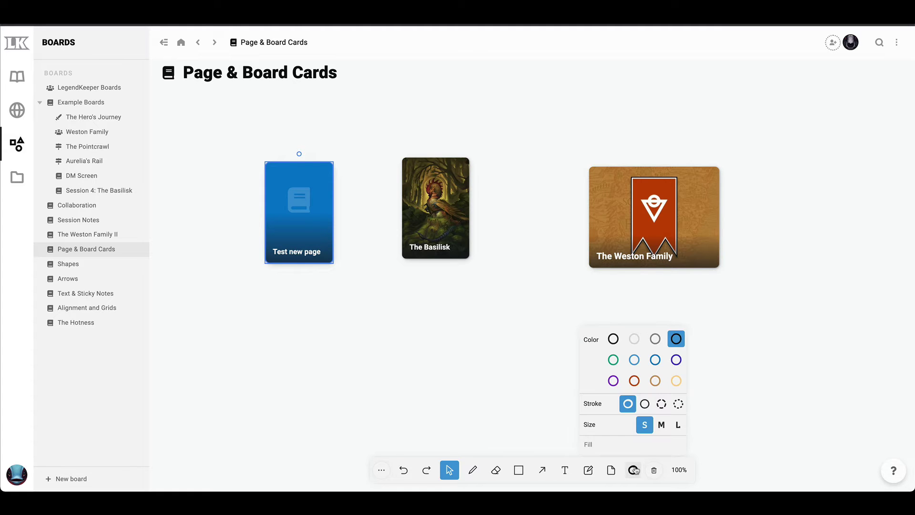
pyautogui.click(635, 363)
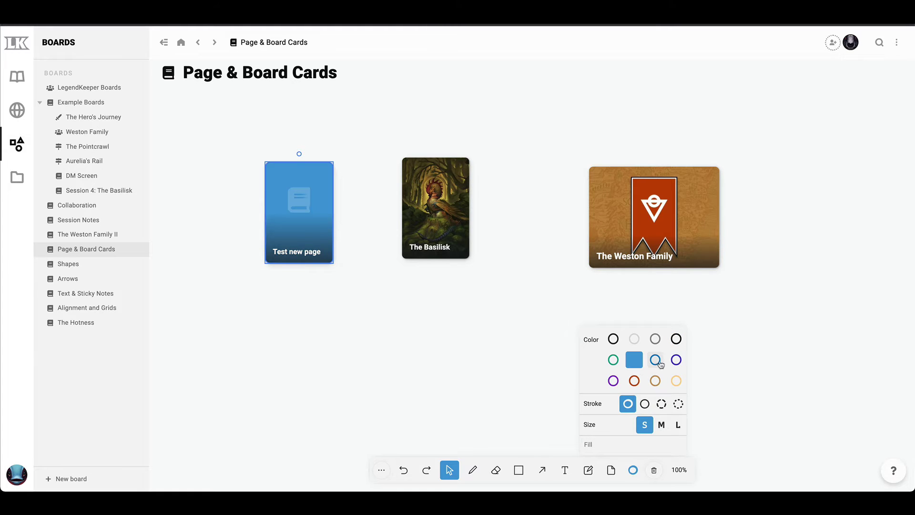
pyautogui.click(655, 360)
pyautogui.click(655, 380)
pyautogui.click(677, 380)
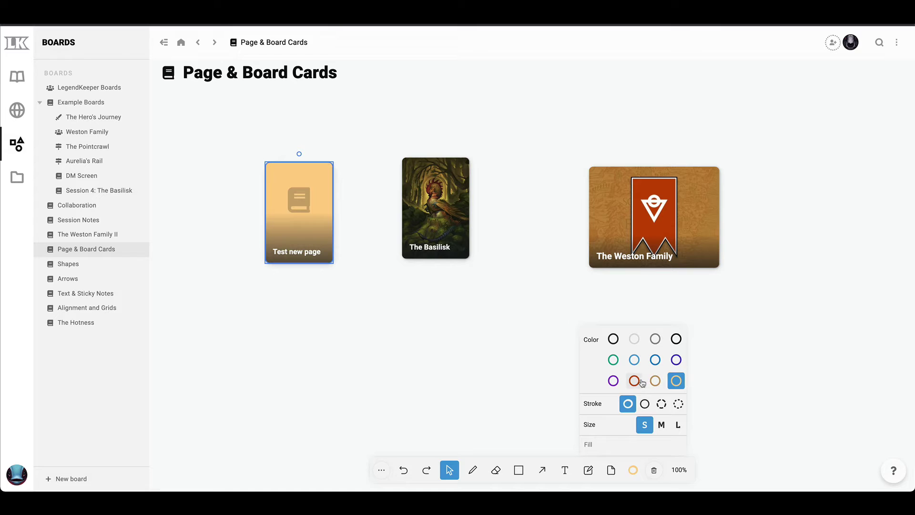
pyautogui.click(634, 380)
# Edit the "Test new page" card's page from the board and change its icon to the crowned person glyph
pyautogui.rightClick(294, 206)
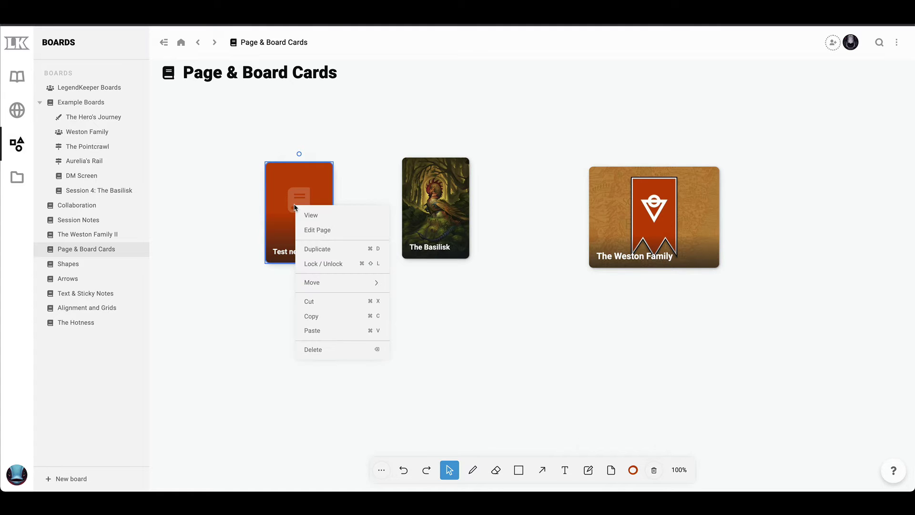
pyautogui.click(319, 230)
pyautogui.click(184, 110)
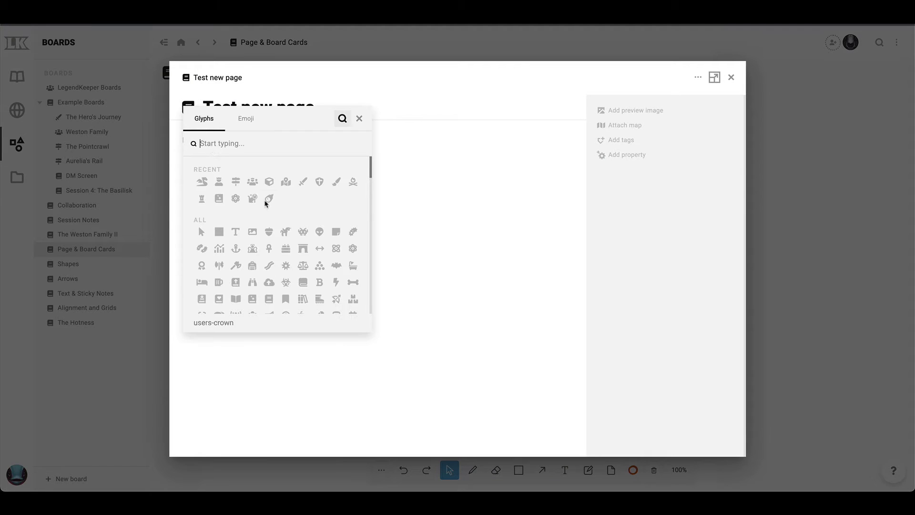
pyautogui.click(219, 181)
pyautogui.click(732, 78)
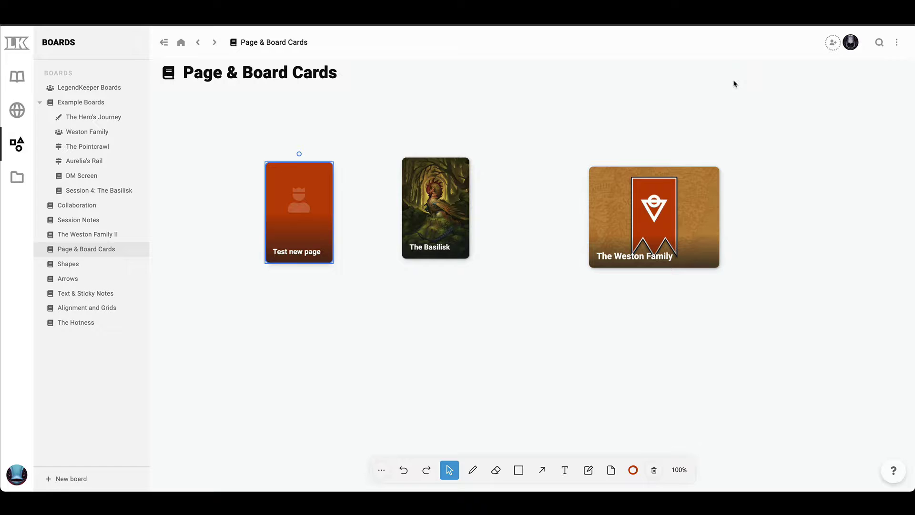
# Rearrange the three page cards higher on the board, with the Basilisk card between the other two
pyautogui.moveTo(317, 244); pyautogui.dragTo(289, 218)
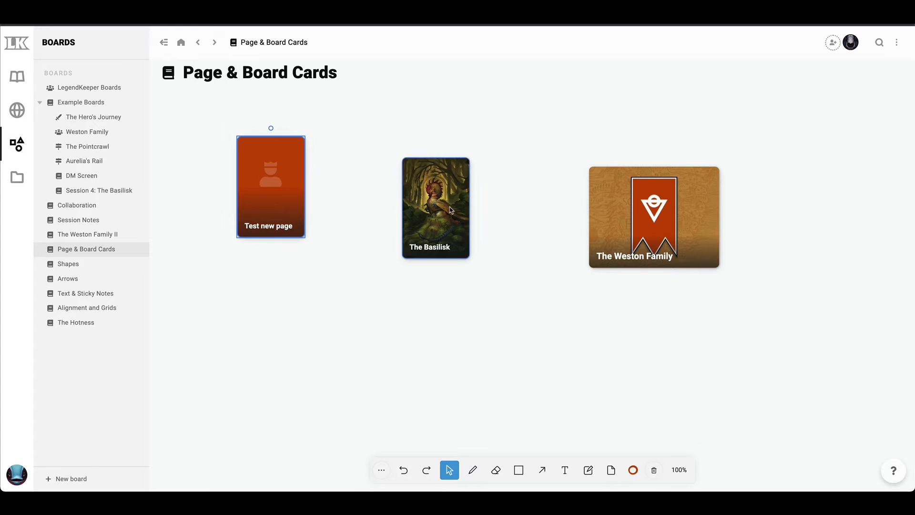
pyautogui.moveTo(451, 210); pyautogui.dragTo(439, 186)
pyautogui.moveTo(621, 245); pyautogui.dragTo(601, 198)
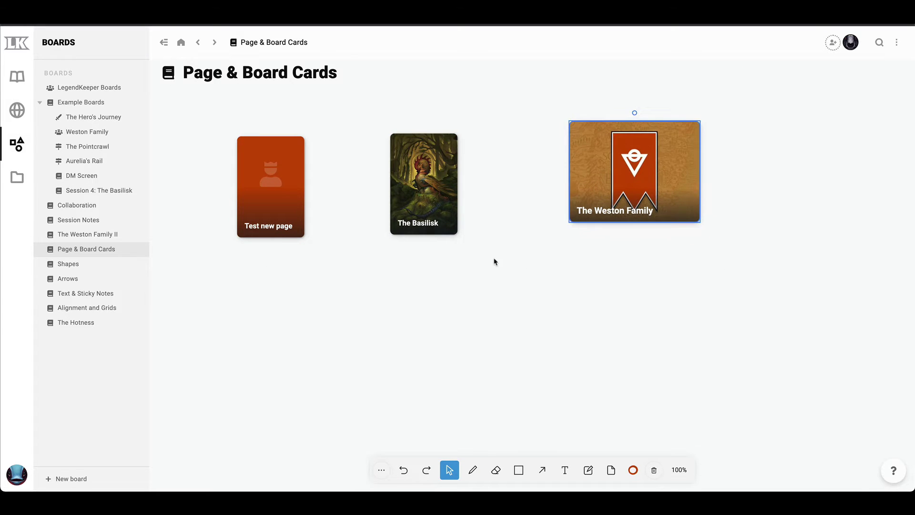
pyautogui.moveTo(422, 194); pyautogui.dragTo(446, 177)
pyautogui.click(409, 324)
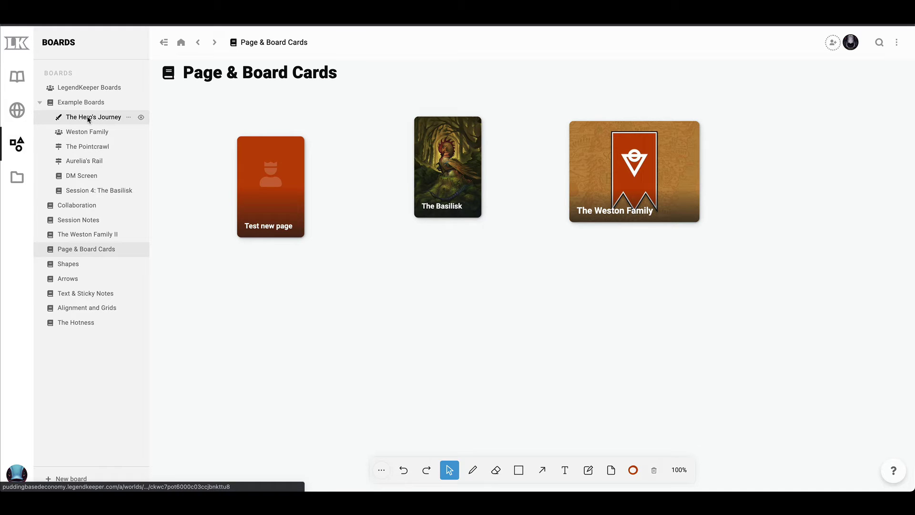
# Add The Hero's Journey board as a card below the page cards, try sizes M and L, and set its size to S
pyautogui.moveTo(88, 119); pyautogui.dragTo(370, 310)
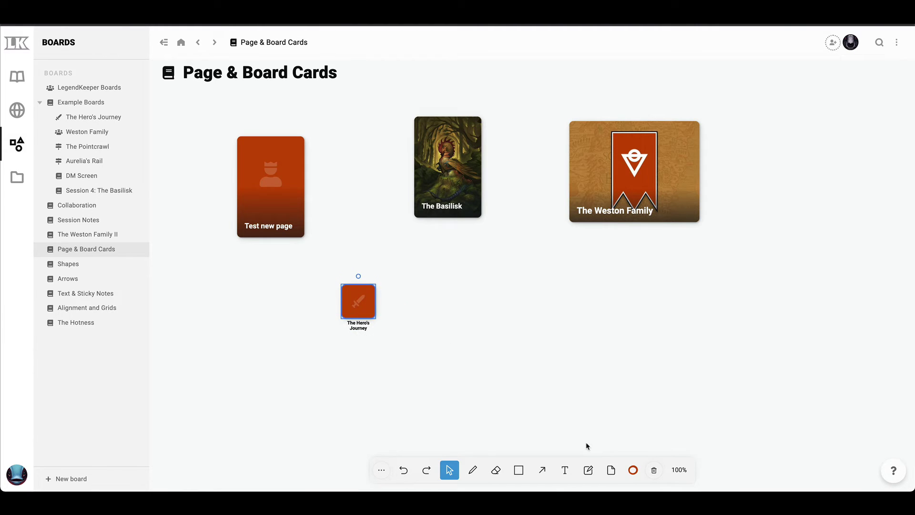
pyautogui.click(633, 470)
pyautogui.click(662, 425)
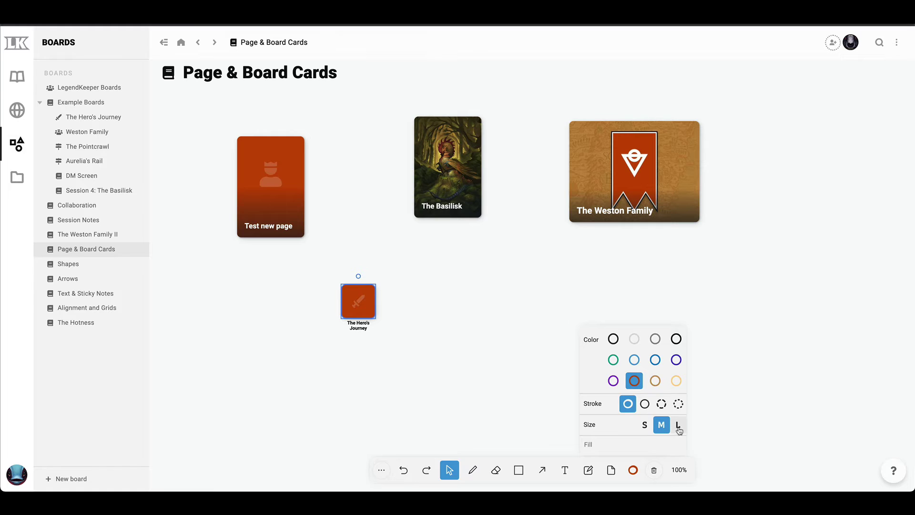
pyautogui.click(677, 425)
pyautogui.click(644, 424)
pyautogui.click(634, 471)
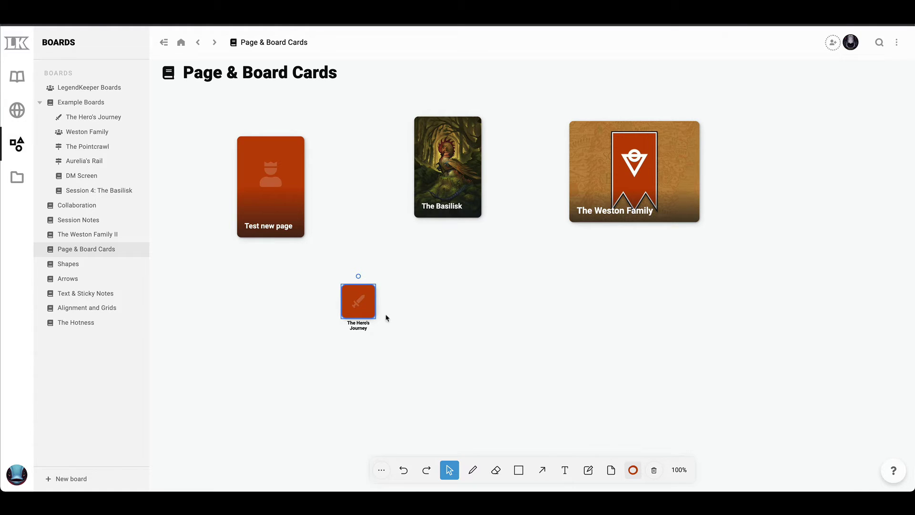
pyautogui.moveTo(376, 307); pyautogui.dragTo(394, 295)
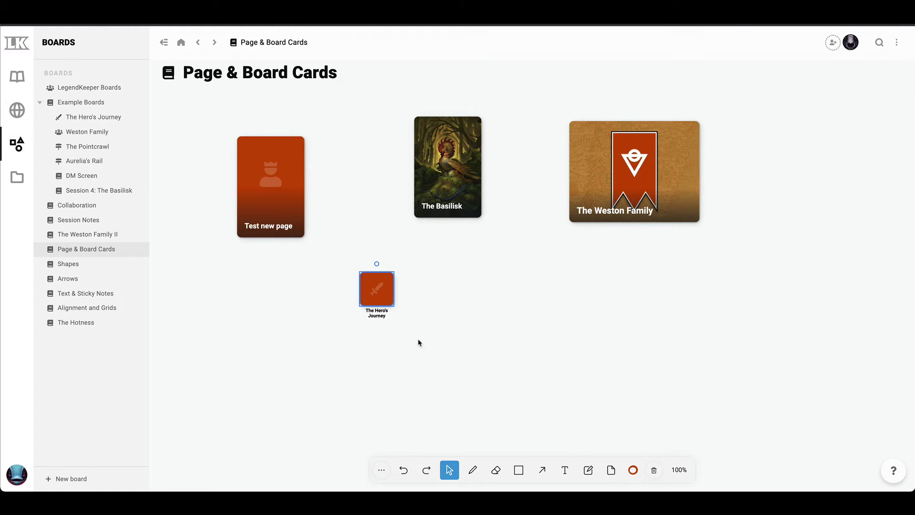
# Go to The Hero's Journey board from its card and add a Page & Board Cards board card below the Starting Region
pyautogui.rightClick(384, 298)
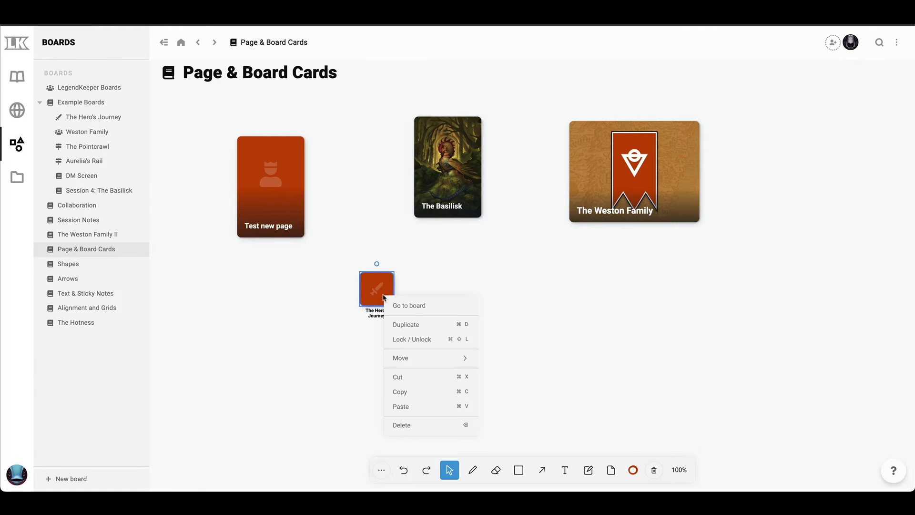
pyautogui.click(409, 306)
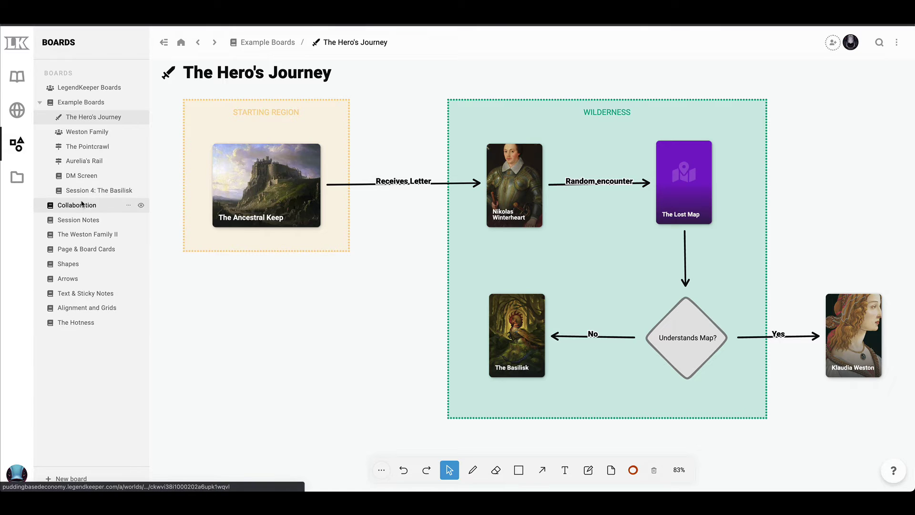
pyautogui.moveTo(102, 249); pyautogui.dragTo(212, 311)
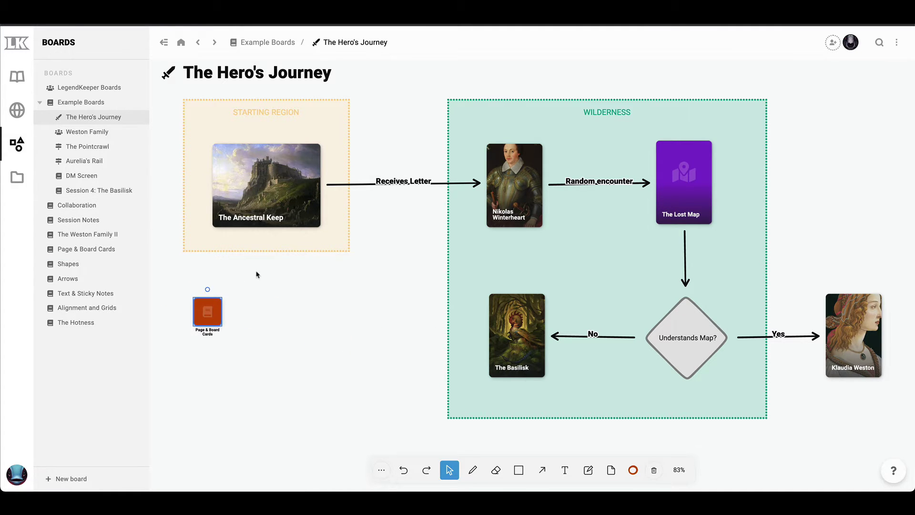
# Go to the Page & Board Cards board from its card below the Starting Region
pyautogui.rightClick(216, 310)
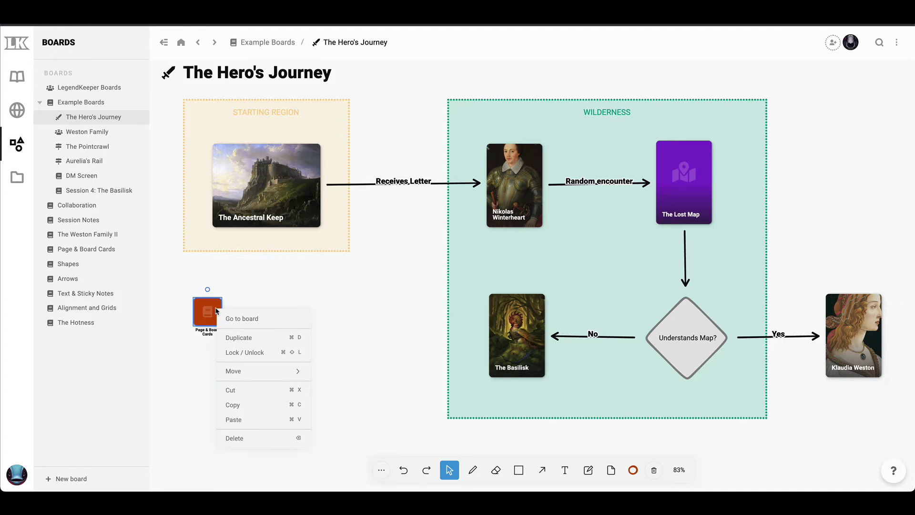
pyautogui.click(238, 318)
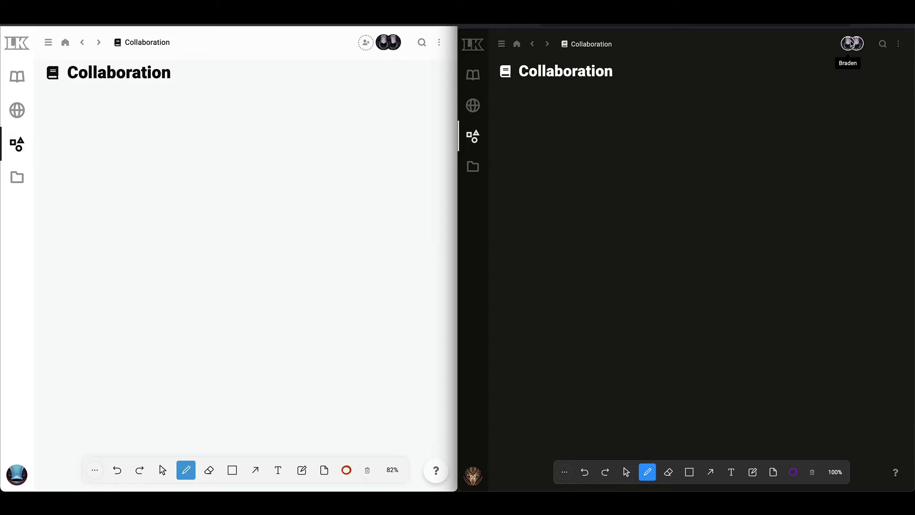
# Draw a freehand orange loop on the Collaboration board in the light-themed window
pyautogui.click(374, 225)
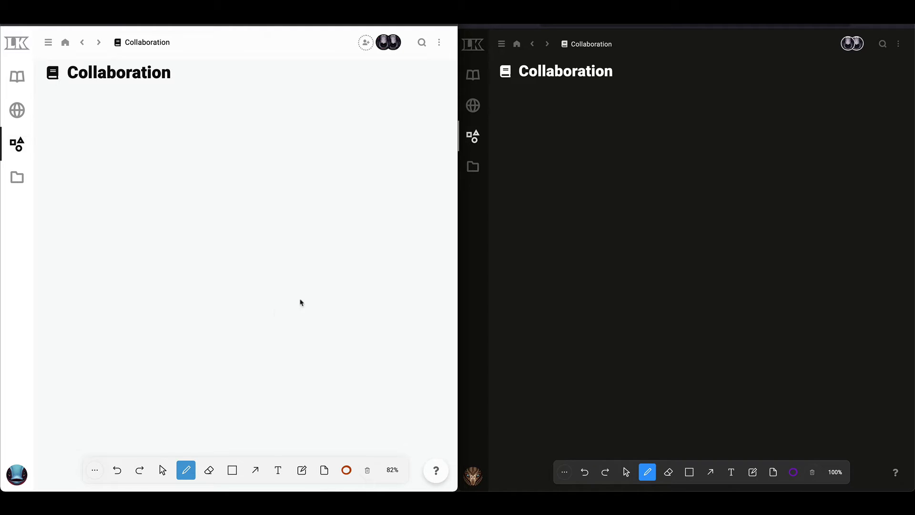
pyautogui.click(313, 236)
pyautogui.moveTo(313, 237)
pyautogui.mouseDown()
pyautogui.moveTo(175, 251)
pyautogui.moveTo(278, 255)
pyautogui.moveTo(271, 241)
pyautogui.mouseUp()
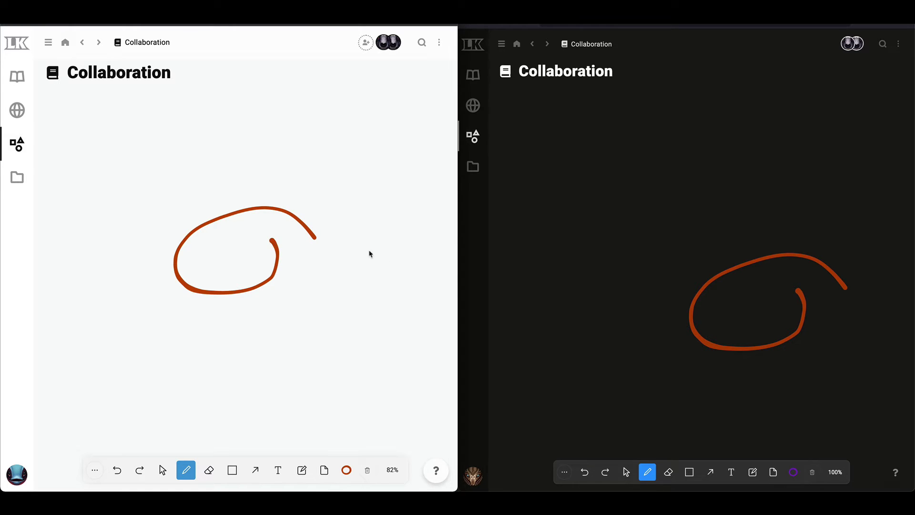
# In the dark-themed window, draw a purple open arc around the orange loop and cross it with four short strokes
pyautogui.click(639, 224)
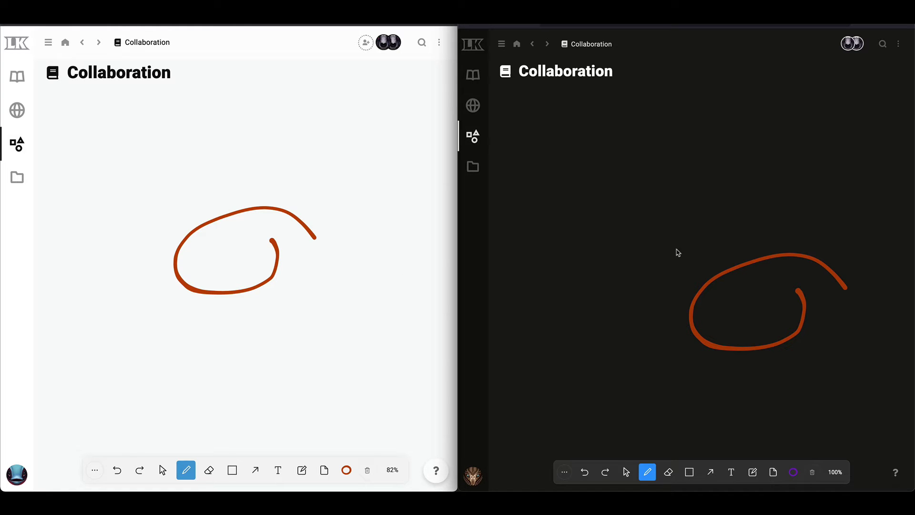
pyautogui.moveTo(750, 171); pyautogui.dragTo(680, 387)
pyautogui.moveTo(750, 392); pyautogui.dragTo(800, 379)
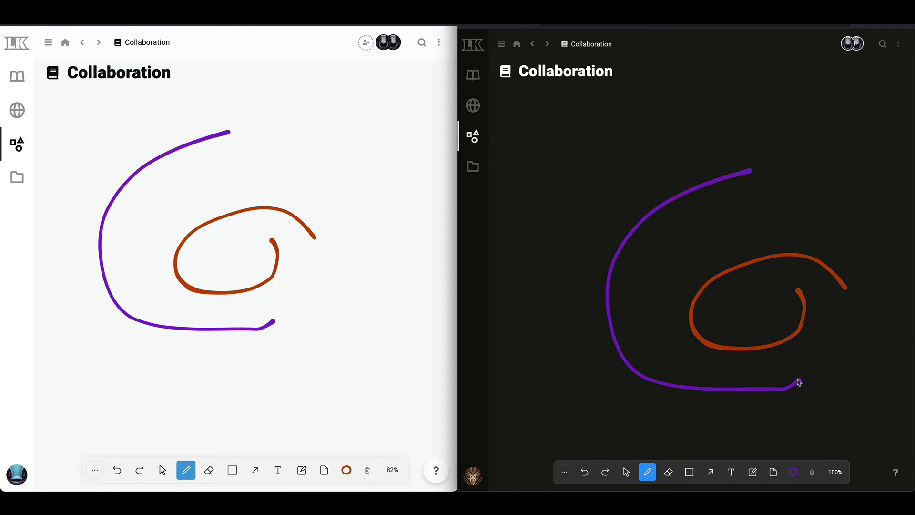
pyautogui.moveTo(629, 169); pyautogui.dragTo(675, 245)
pyautogui.moveTo(584, 270); pyautogui.dragTo(648, 283)
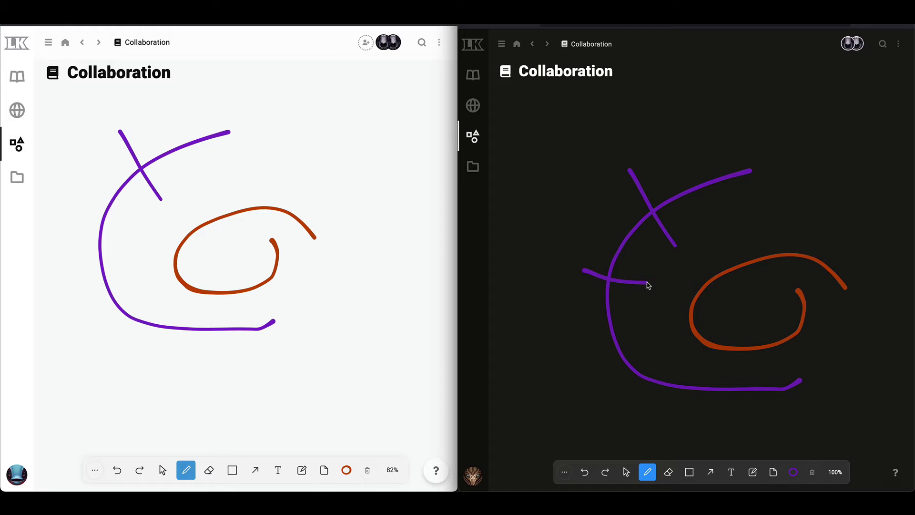
pyautogui.moveTo(591, 360); pyautogui.dragTo(648, 329)
pyautogui.moveTo(672, 402); pyautogui.dragTo(684, 369)
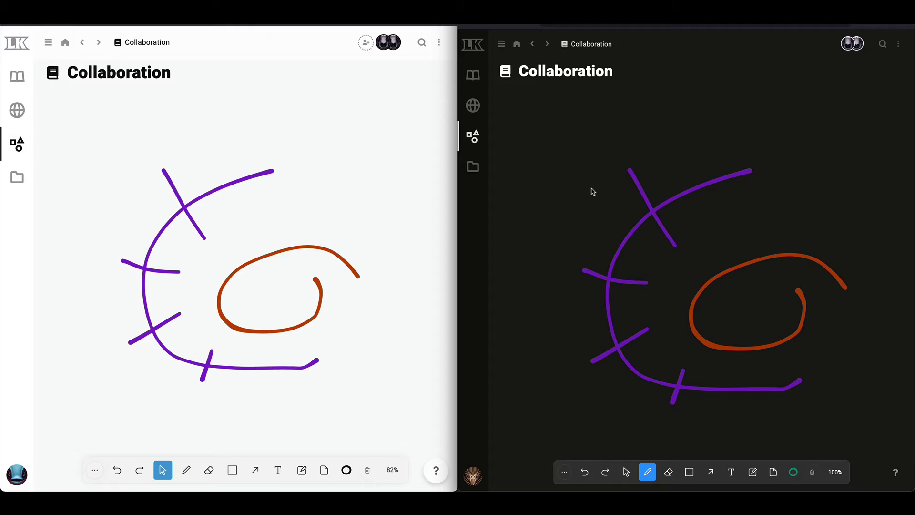
# Draw a green dot, an open loop around it and two short green curves above the purple arc
pyautogui.click(591, 156)
pyautogui.moveTo(629, 135)
pyautogui.mouseDown()
pyautogui.moveTo(570, 165)
pyautogui.moveTo(633, 158)
pyautogui.moveTo(683, 130)
pyautogui.moveTo(675, 166)
pyautogui.mouseUp()
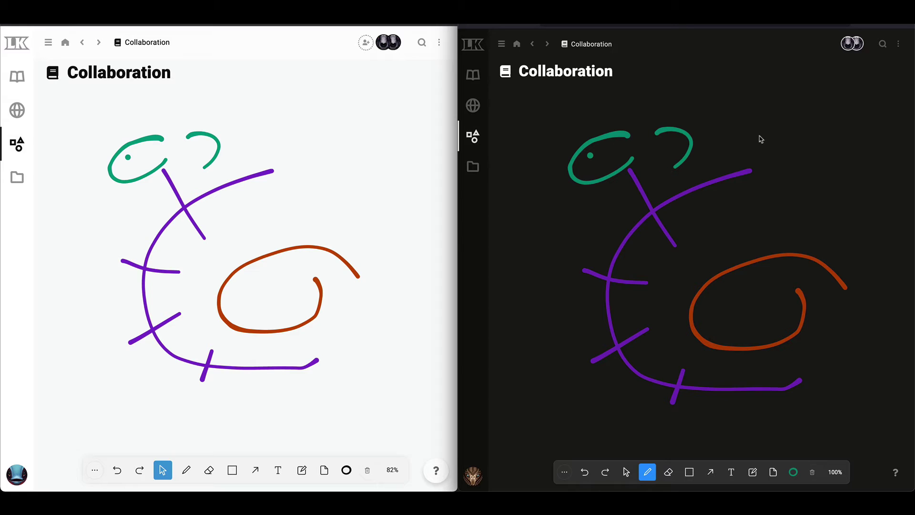
pyautogui.moveTo(761, 130); pyautogui.dragTo(794, 158)
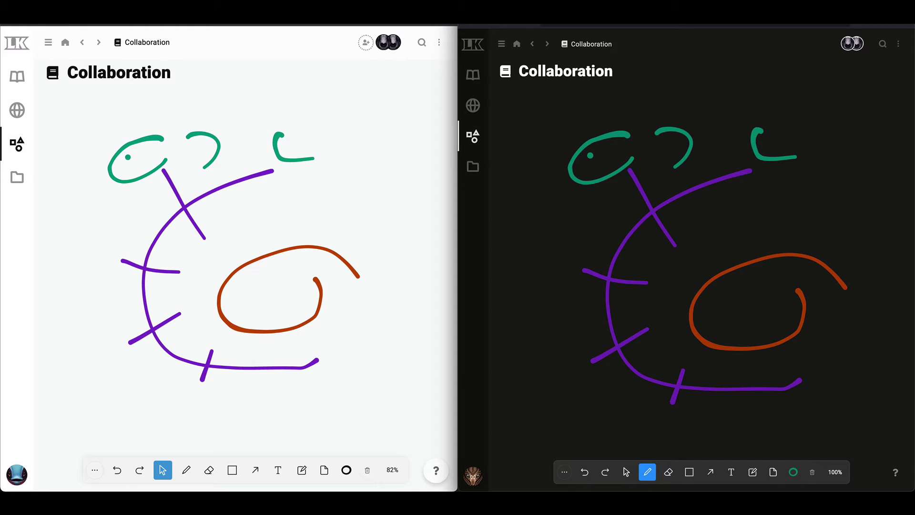
# Turn off the computer's Wi-Fi and draw more green curves and loops around the purple and orange strokes in the dark-themed window
pyautogui.click(774, 4)
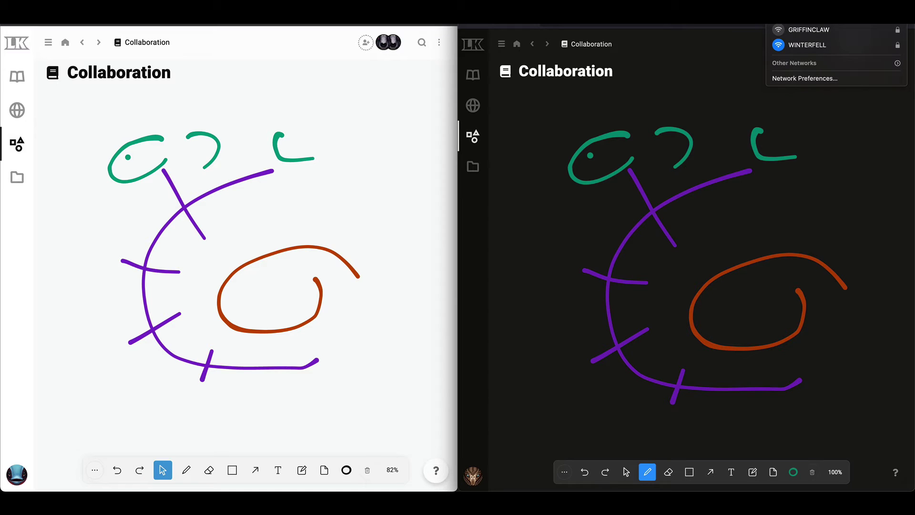
pyautogui.click(890, 12)
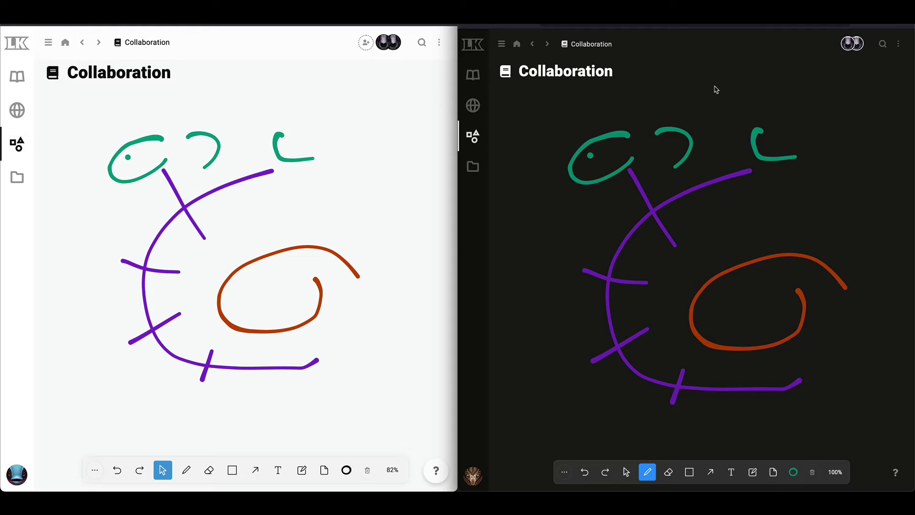
pyautogui.click(571, 228)
pyautogui.moveTo(569, 228); pyautogui.dragTo(573, 276)
pyautogui.moveTo(649, 270); pyautogui.dragTo(655, 302)
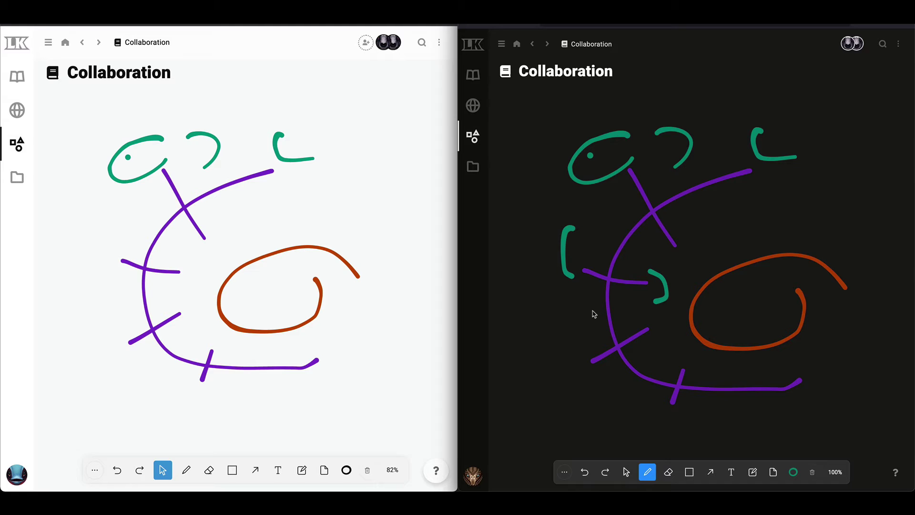
pyautogui.moveTo(579, 306); pyautogui.dragTo(577, 339)
pyautogui.moveTo(582, 386); pyautogui.dragTo(625, 414)
pyautogui.click(728, 408)
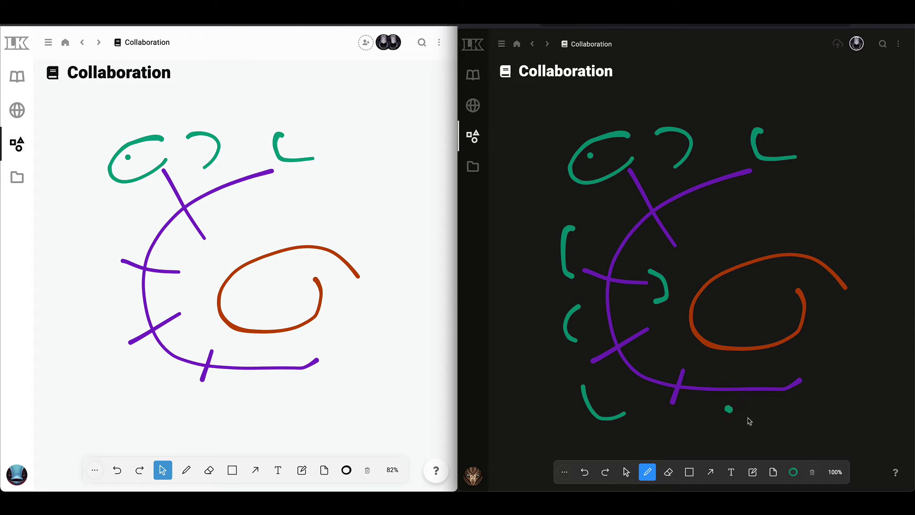
pyautogui.moveTo(748, 418)
pyautogui.mouseDown()
pyautogui.moveTo(792, 406)
pyautogui.moveTo(821, 370)
pyautogui.mouseUp()
pyautogui.moveTo(763, 295)
pyautogui.mouseDown()
pyautogui.moveTo(782, 277)
pyautogui.moveTo(818, 291)
pyautogui.mouseUp()
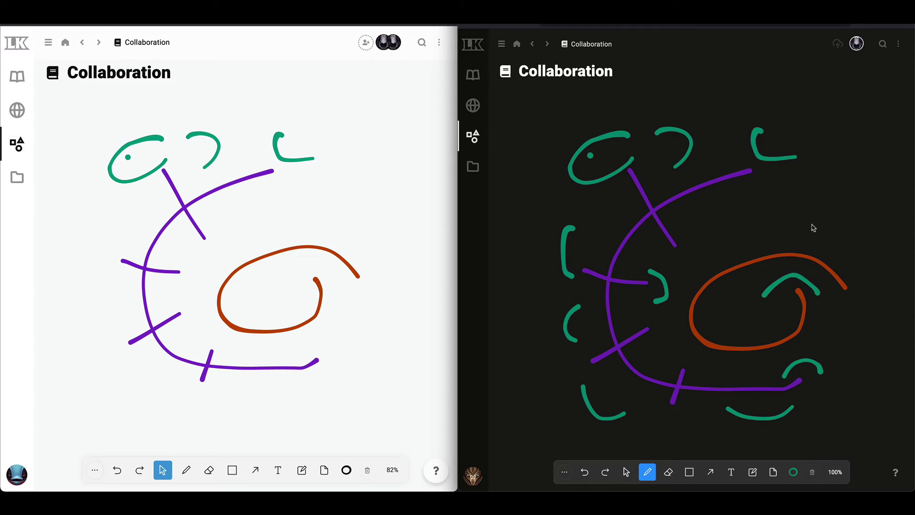
pyautogui.moveTo(819, 214)
pyautogui.mouseDown()
pyautogui.moveTo(776, 219)
pyautogui.moveTo(831, 221)
pyautogui.moveTo(823, 213)
pyautogui.mouseUp()
pyautogui.moveTo(848, 138)
pyautogui.mouseDown()
pyautogui.moveTo(833, 171)
pyautogui.moveTo(848, 140)
pyautogui.mouseUp()
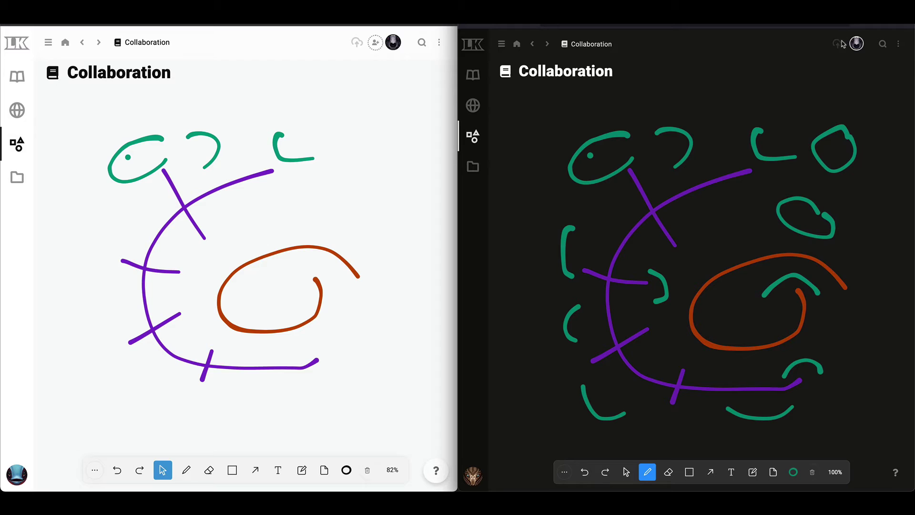
pyautogui.moveTo(841, 46)
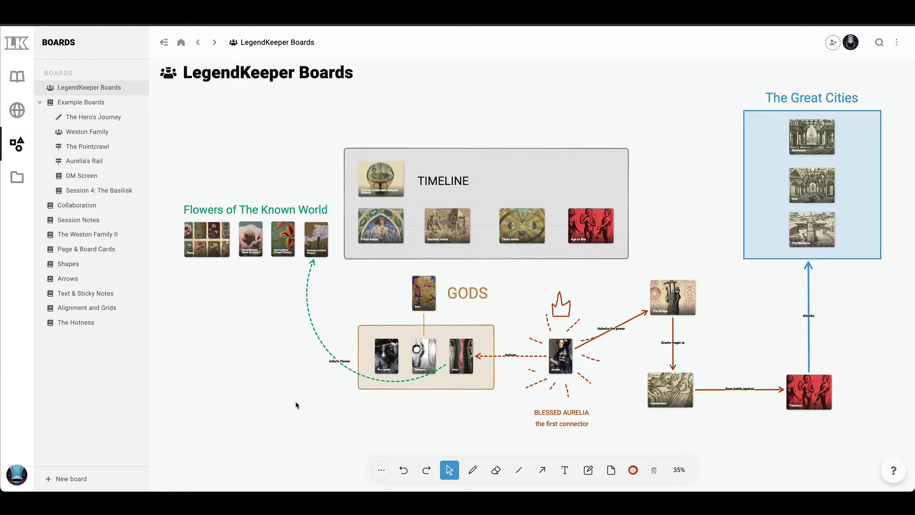
# Pan the LegendKeeper Boards board until its content is out of view, return to the content, and pan it slightly again
pyautogui.scroll(-1, 296, 403)
pyautogui.scroll(1, 290, 361)
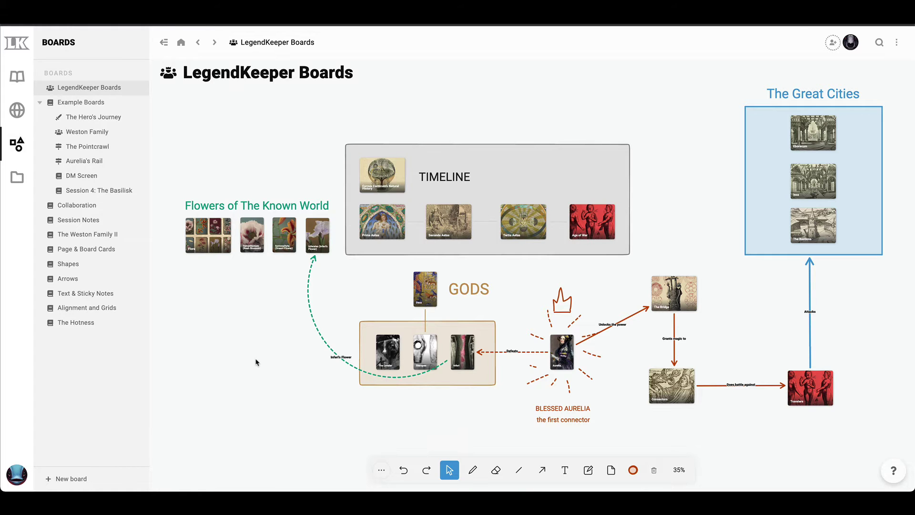
pyautogui.scroll(-2, 257, 352)
pyautogui.hscroll(6, 286, 236)
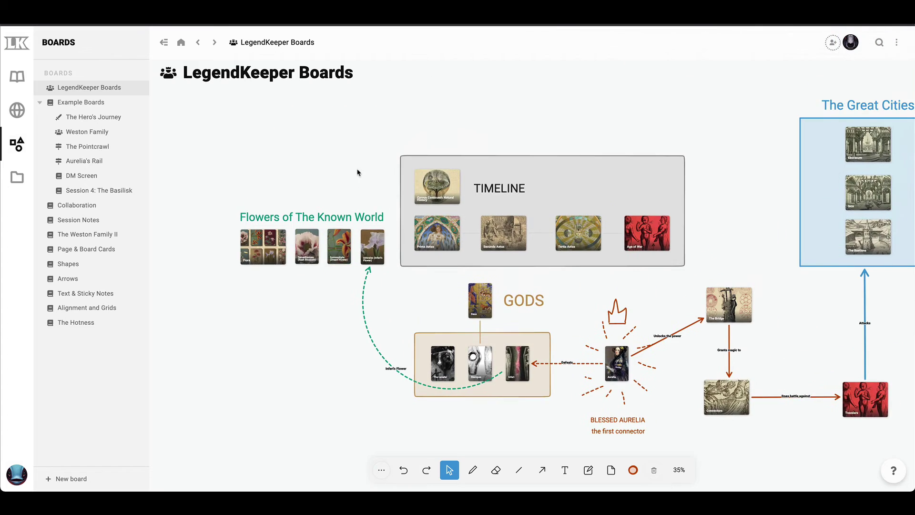
pyautogui.hscroll(12, 395, 261)
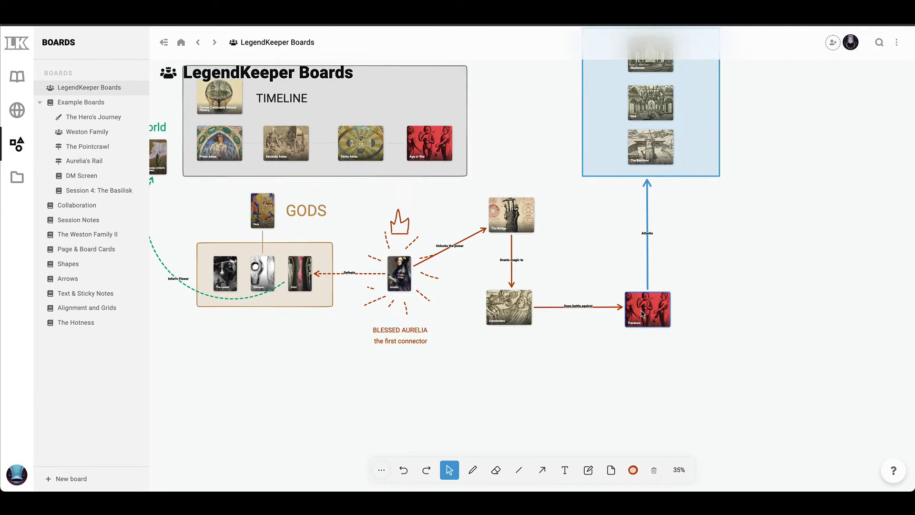
pyautogui.hscroll(8, 535, 346)
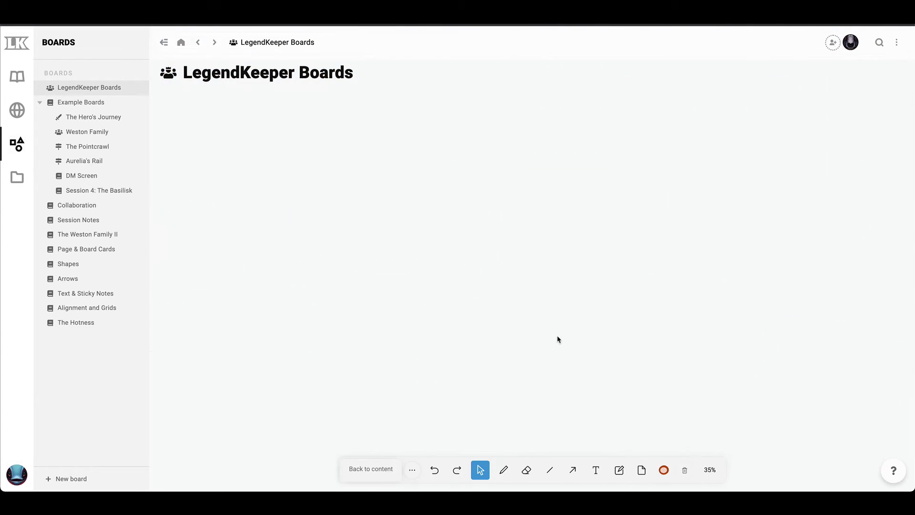
pyautogui.click(388, 471)
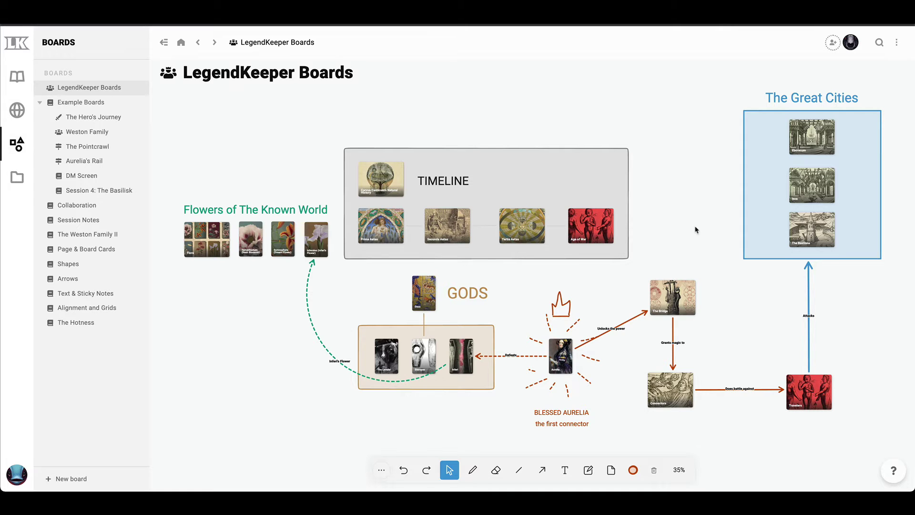
pyautogui.moveTo(694, 218); pyautogui.dragTo(708, 186)
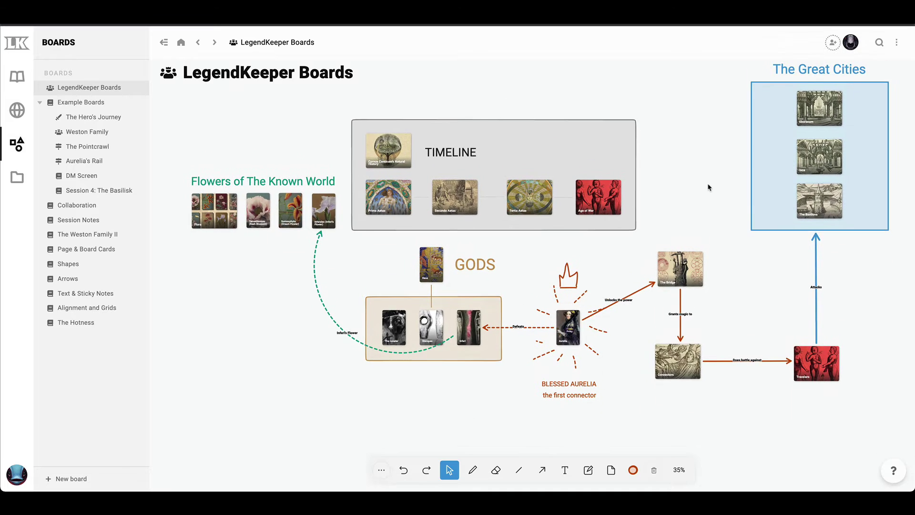
# Zoom the LegendKeeper Boards board in and out in preset increments, up to 100% and down to 25%
pyautogui.click(679, 469)
pyautogui.click(679, 387)
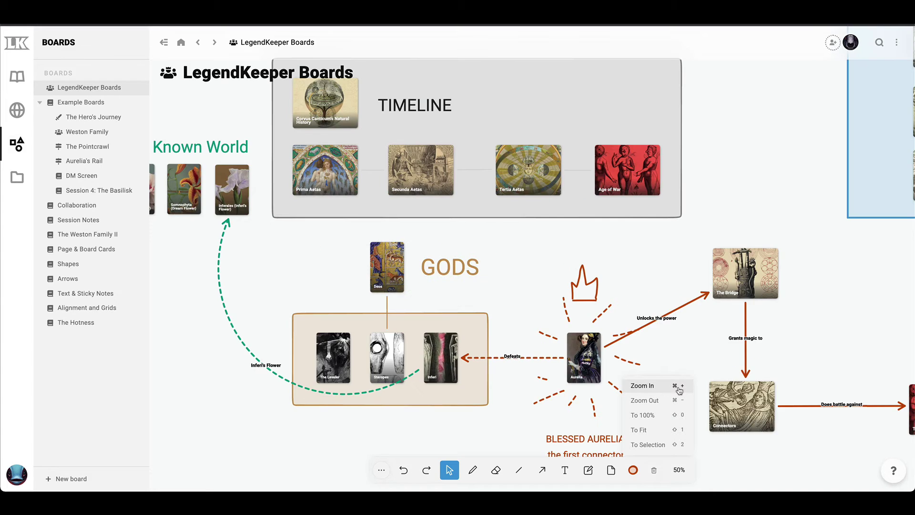
pyautogui.click(679, 389)
pyautogui.click(680, 400)
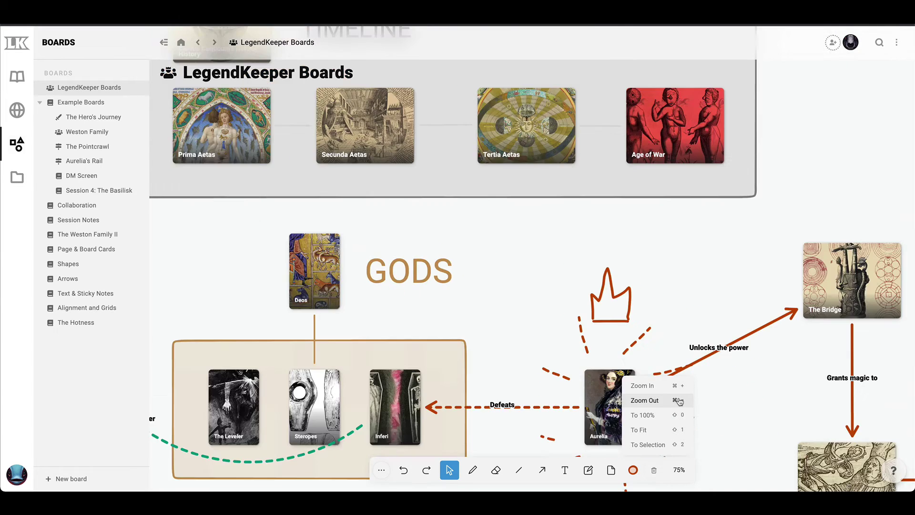
pyautogui.click(680, 401)
pyautogui.click(680, 401)
pyautogui.click(680, 390)
pyautogui.click(680, 390)
pyautogui.click(680, 389)
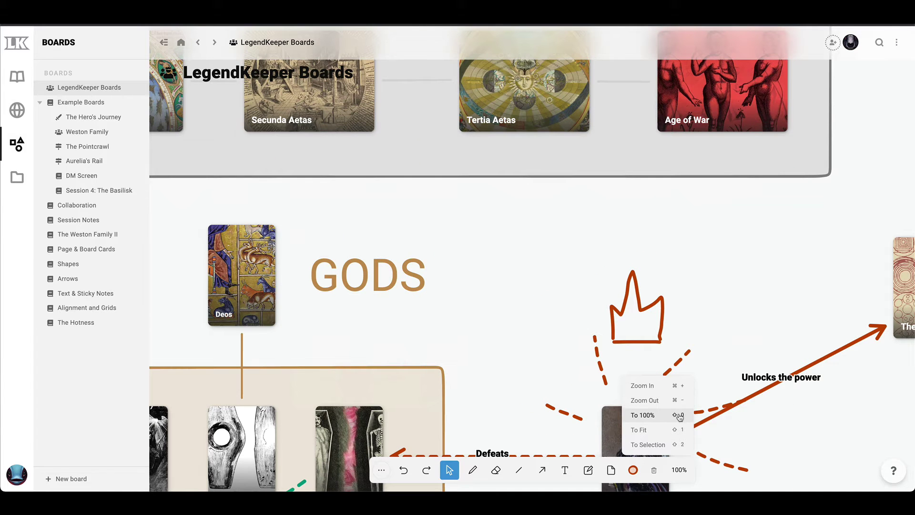
pyautogui.click(667, 401)
pyautogui.click(667, 401)
pyautogui.click(667, 402)
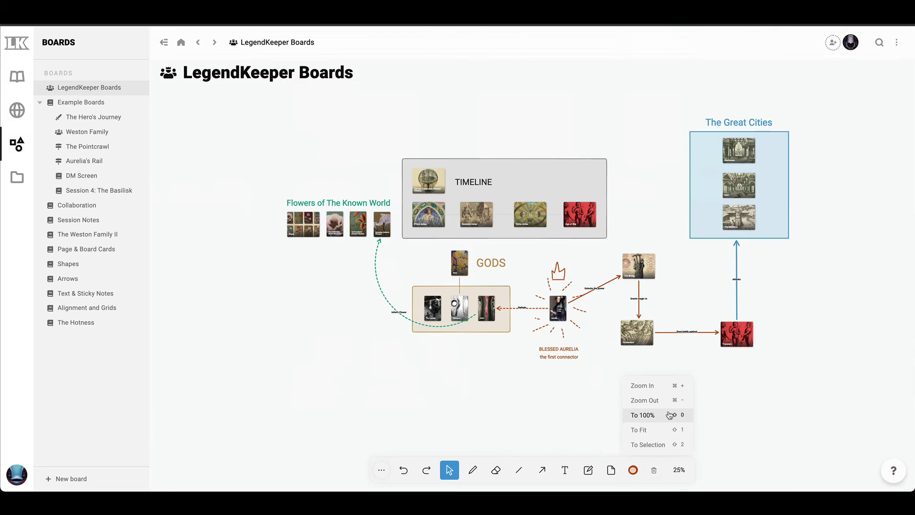
# Set the board's zoom to 100%, and fit all of its content in the view
pyautogui.click(669, 415)
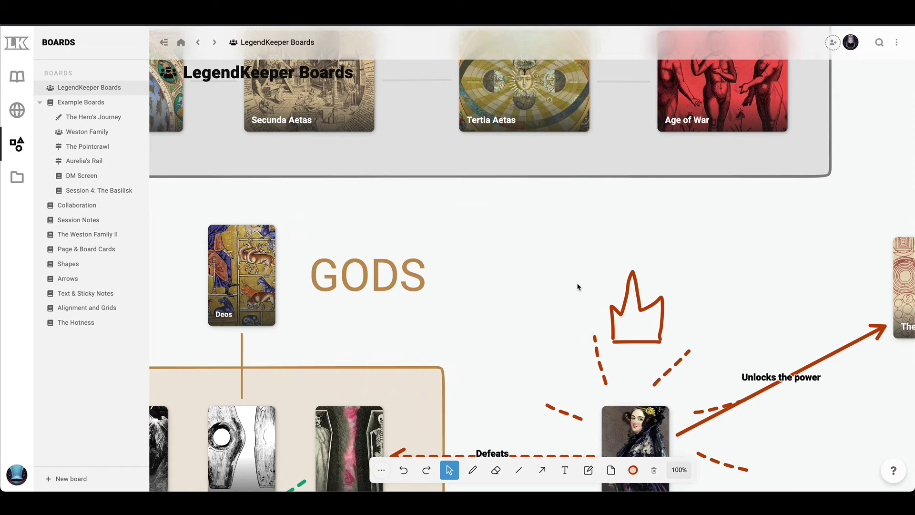
pyautogui.moveTo(679, 470)
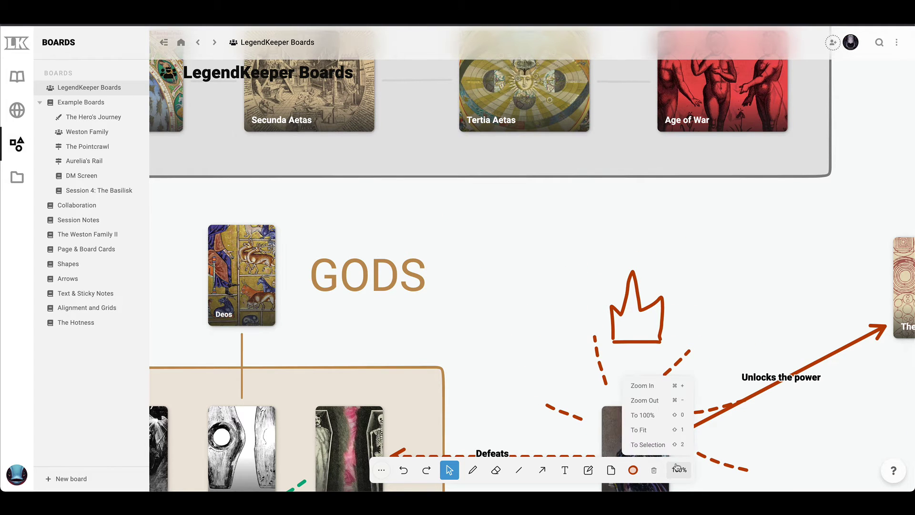
pyautogui.click(658, 431)
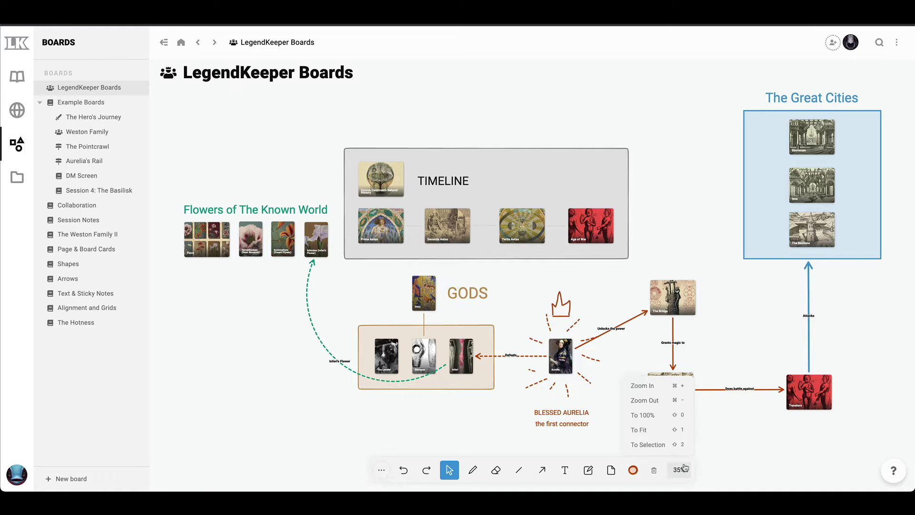
# Select The Bridge and Connectors cards with their outgoing arrows, zoom to the selection, and deselect it
pyautogui.moveTo(699, 428); pyautogui.dragTo(654, 295)
pyautogui.moveTo(679, 469)
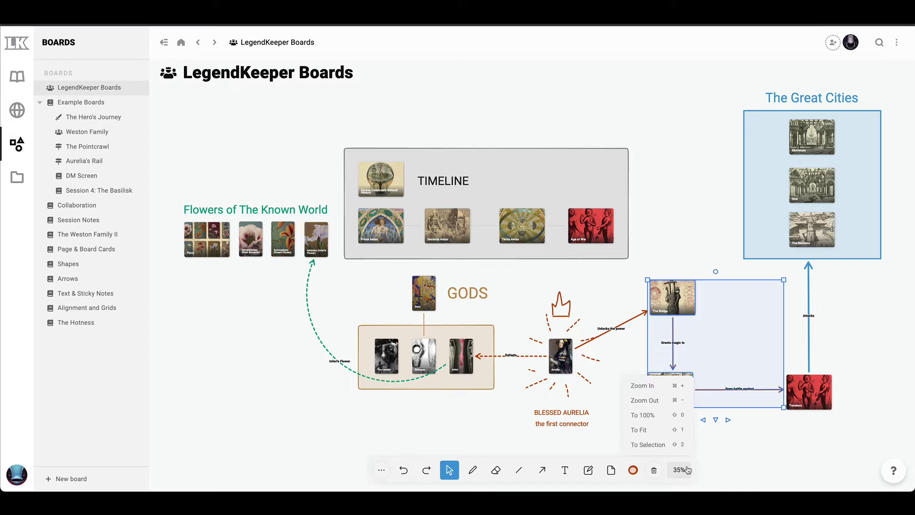
pyautogui.click(681, 444)
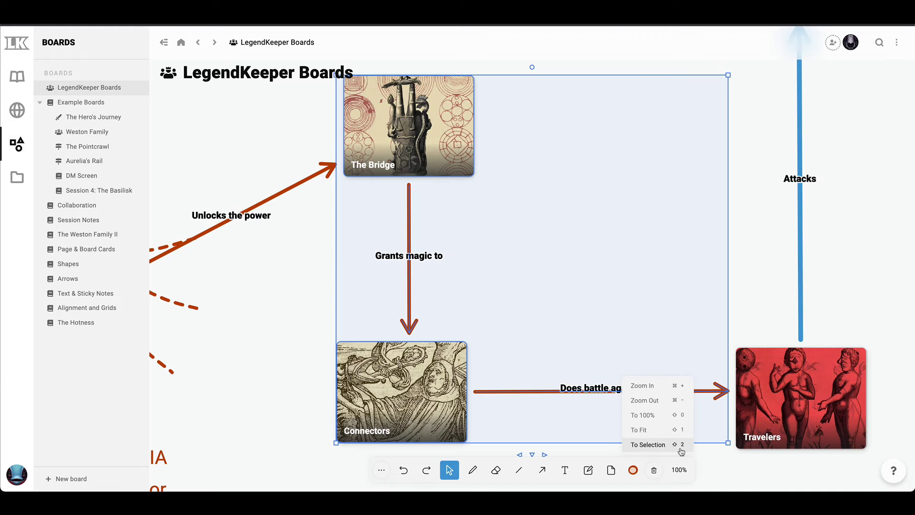
pyautogui.click(773, 272)
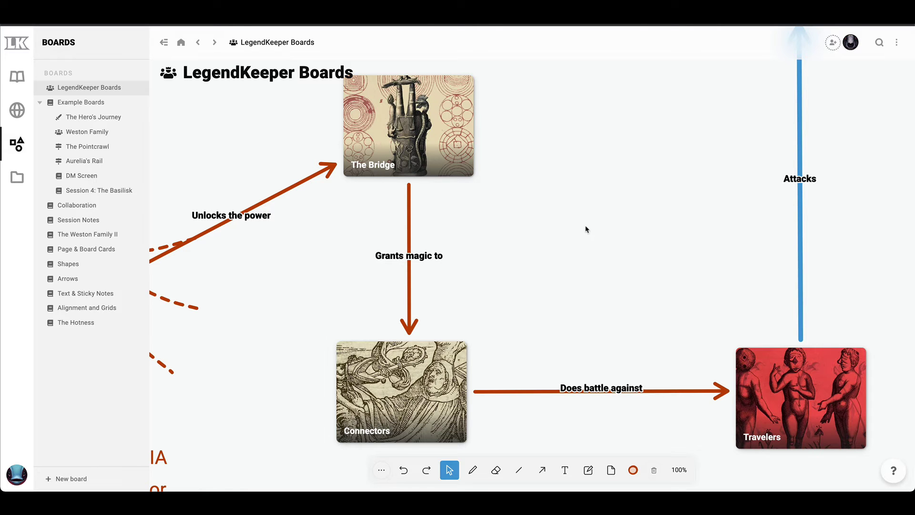
# Zoom freely into the board to about 239% and back out to 10%
pyautogui.scroll(9, 586, 229)
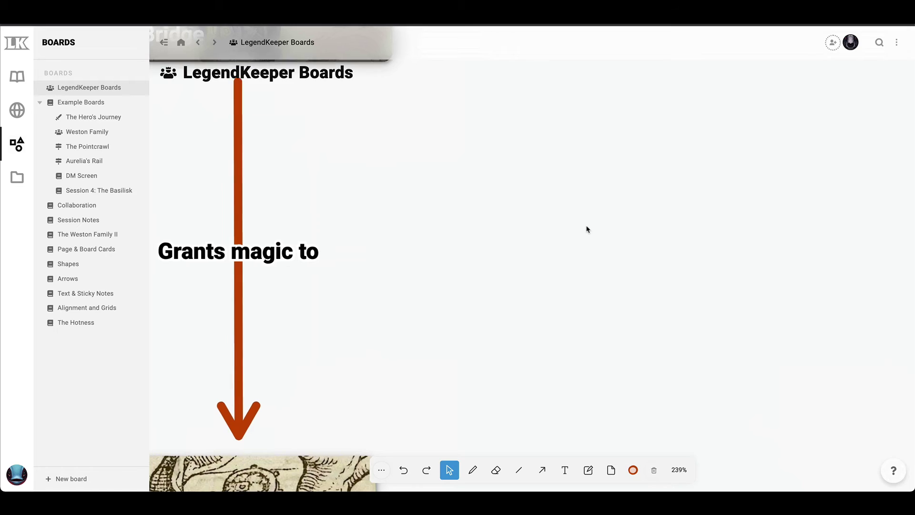
pyautogui.scroll(-15, 586, 229)
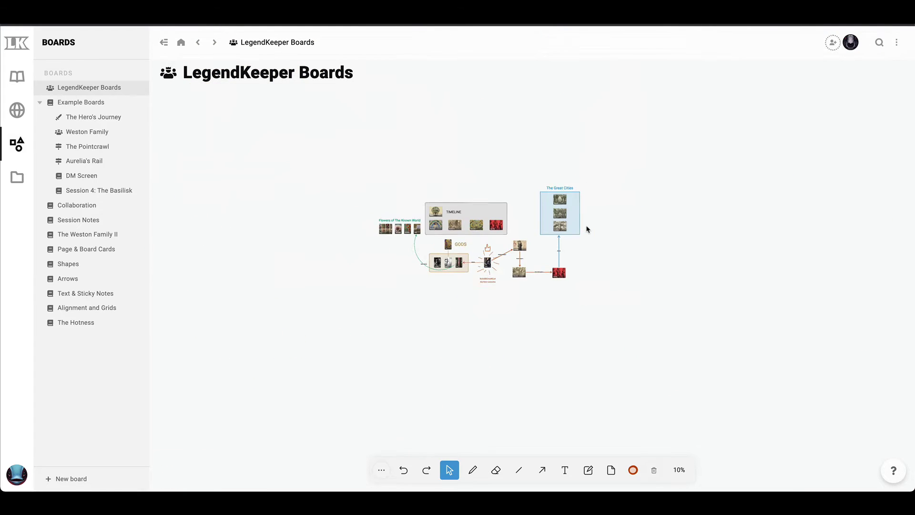
# Zoom the board repeatedly in and out around the area between The Bridge card and The Great Cities, ending at 37%
pyautogui.scroll(8, 586, 230)
pyautogui.scroll(-4, 587, 229)
pyautogui.scroll(7, 586, 229)
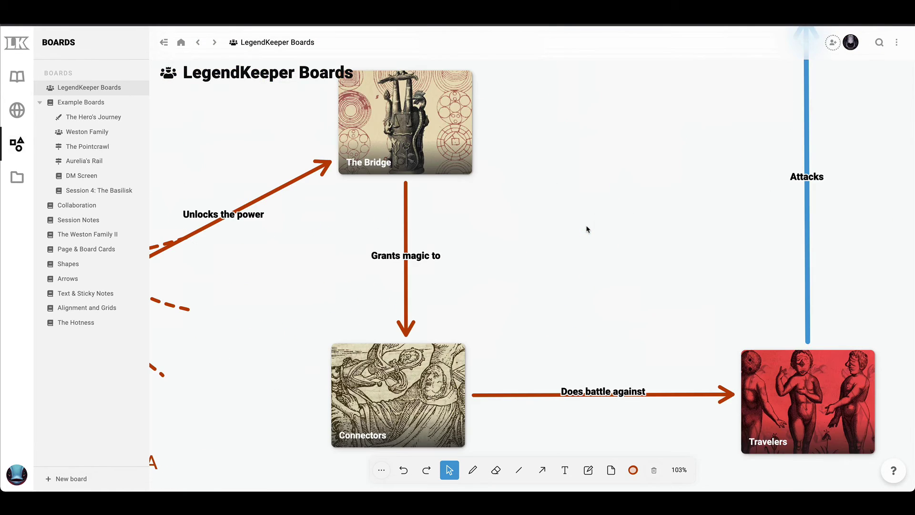
pyautogui.scroll(4, 587, 229)
pyautogui.scroll(-9, 586, 229)
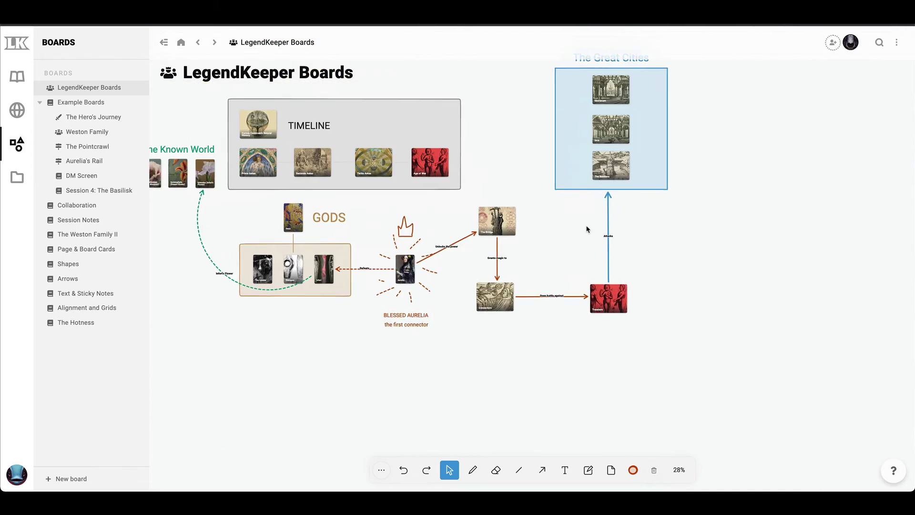
pyautogui.scroll(4, 586, 229)
pyautogui.scroll(-4, 587, 229)
pyautogui.scroll(2, 586, 229)
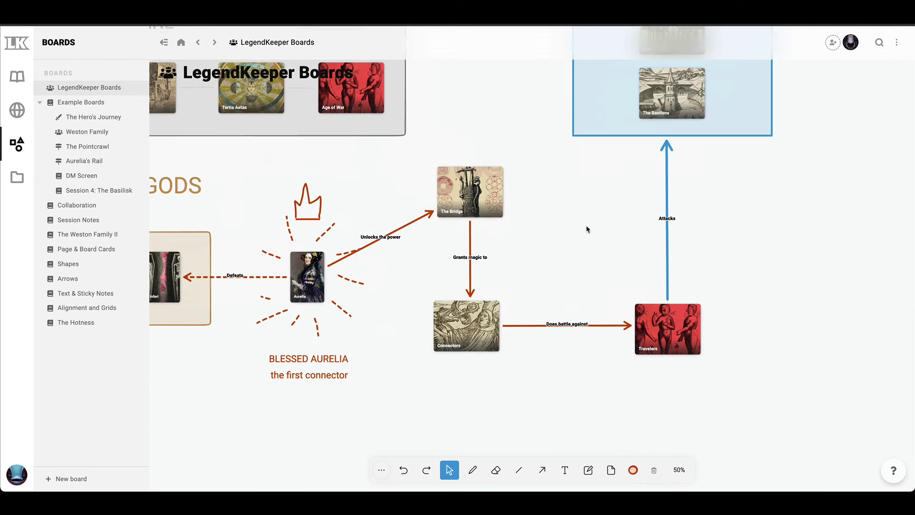
pyautogui.scroll(4, 586, 229)
pyautogui.scroll(-7, 586, 229)
pyautogui.scroll(2, 634, 229)
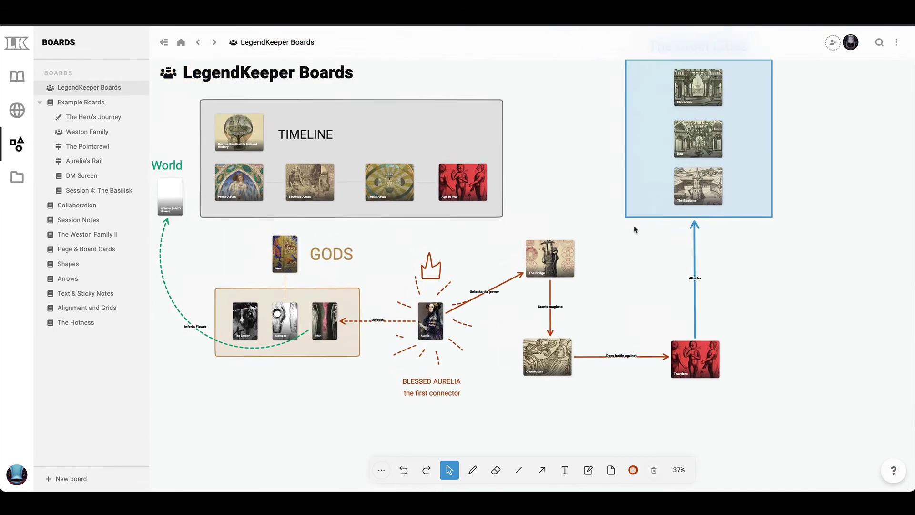
# Pan the board to the Timeline and Flowers of The Known World, and zoom around them, ending at 45%
pyautogui.moveTo(568, 196); pyautogui.dragTo(740, 255)
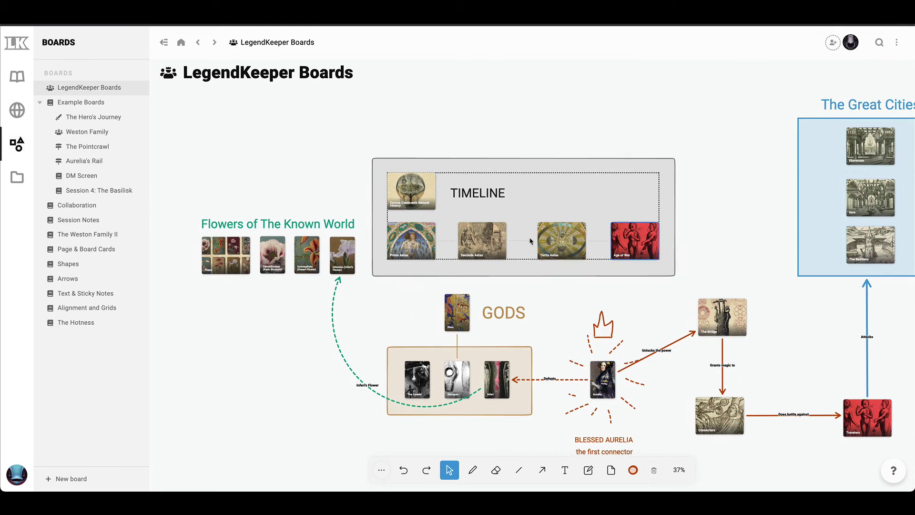
pyautogui.scroll(-3, 503, 271)
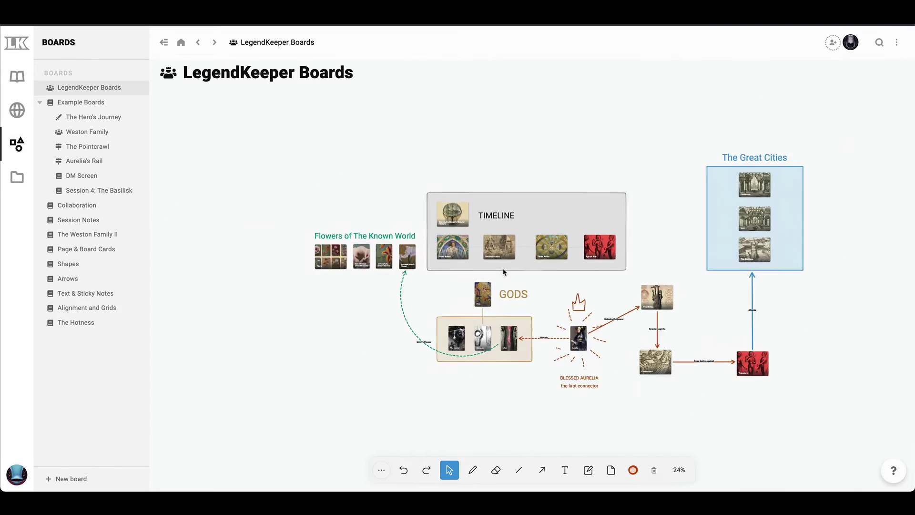
pyautogui.scroll(6, 503, 271)
pyautogui.scroll(-4, 503, 272)
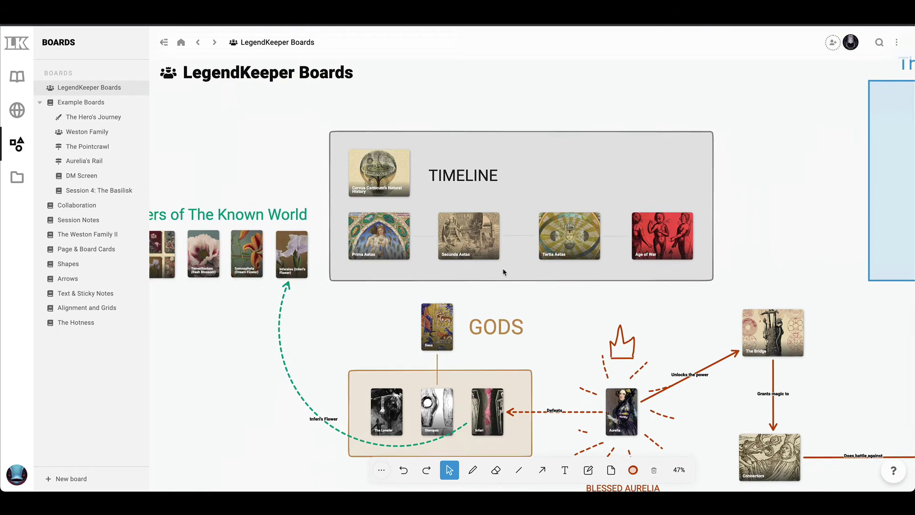
pyautogui.scroll(-1, 524, 291)
pyautogui.scroll(-1, 558, 310)
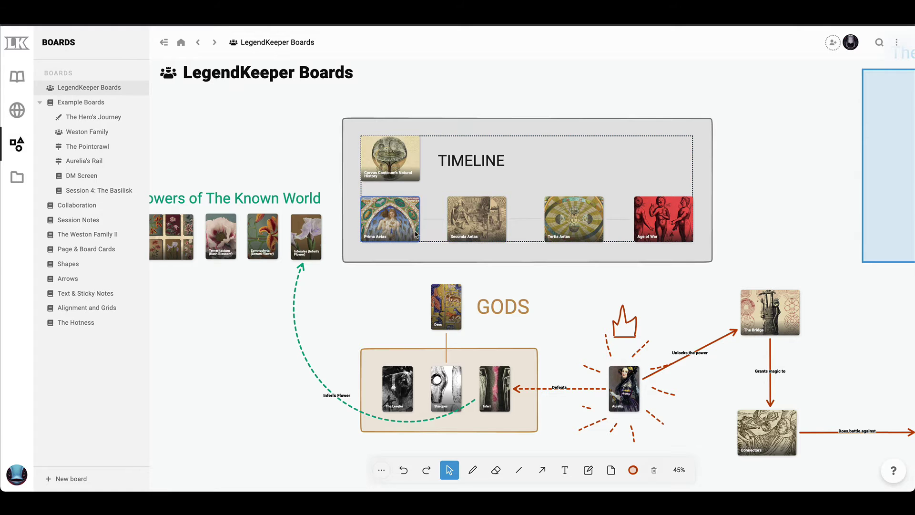
# Zoom in and out while moving across the board from Flowers of The Known World to The Great Cities
pyautogui.scroll(5, 307, 242)
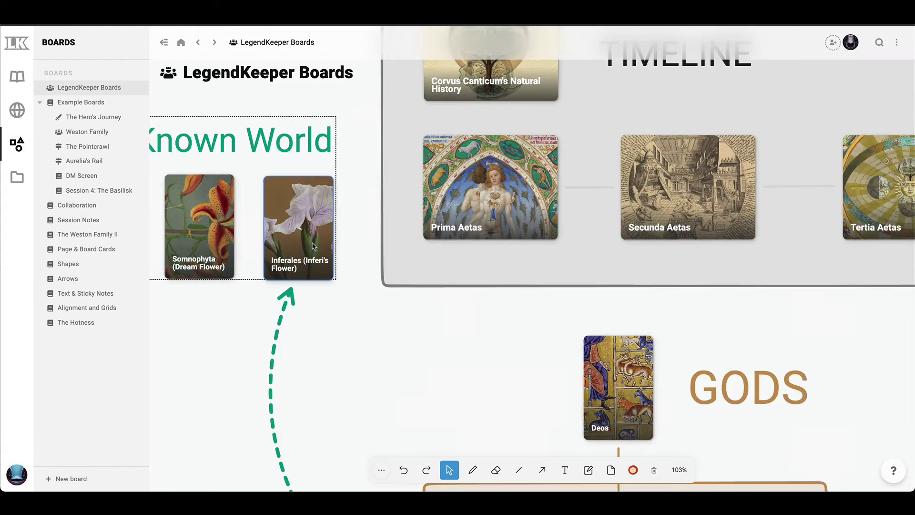
pyautogui.scroll(-10, 310, 243)
pyautogui.scroll(10, 313, 245)
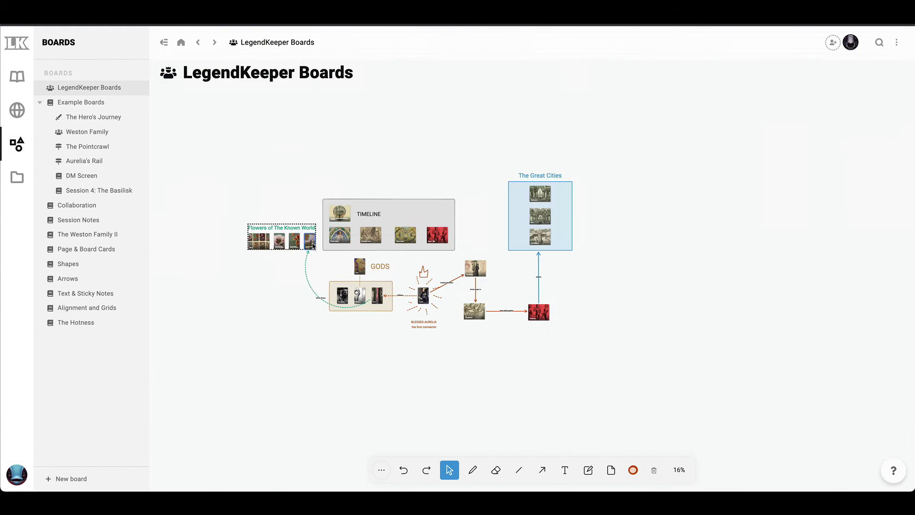
pyautogui.scroll(-10, 313, 245)
pyautogui.scroll(10, 424, 240)
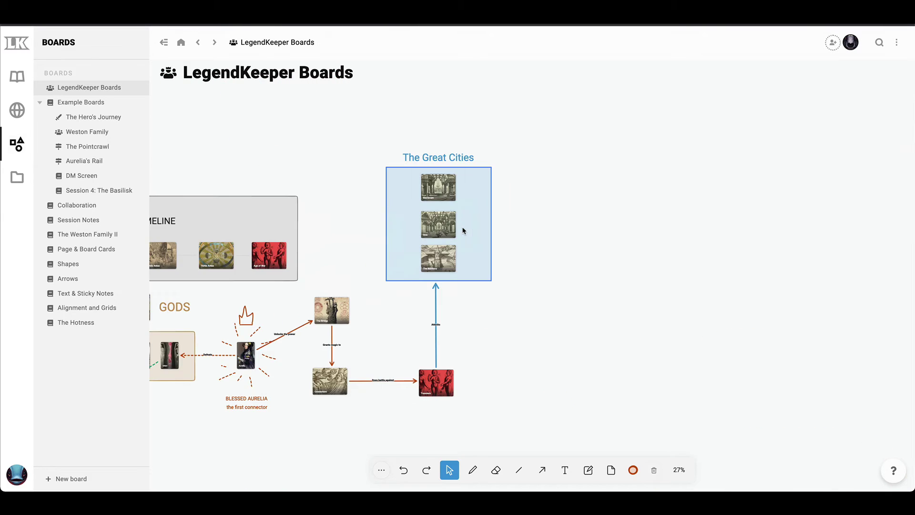
pyautogui.scroll(-10, 430, 234)
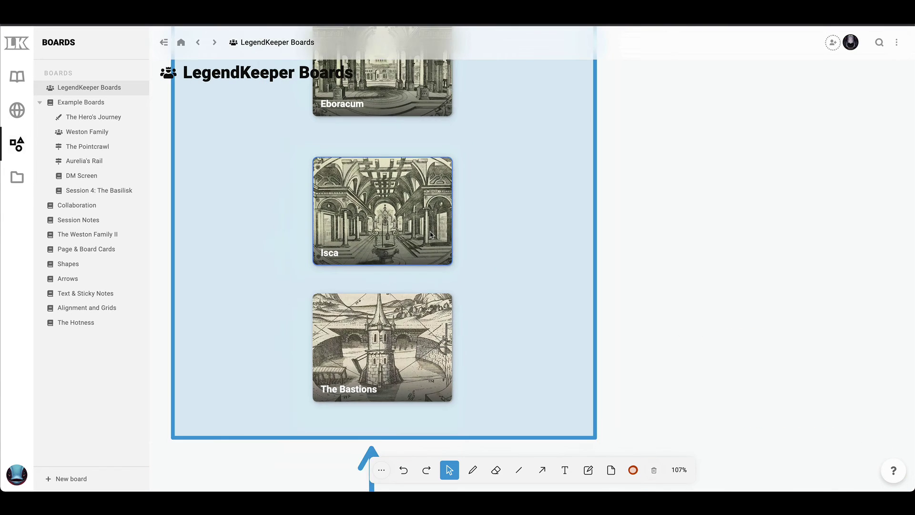
pyautogui.scroll(6, 431, 234)
pyautogui.scroll(1, 430, 234)
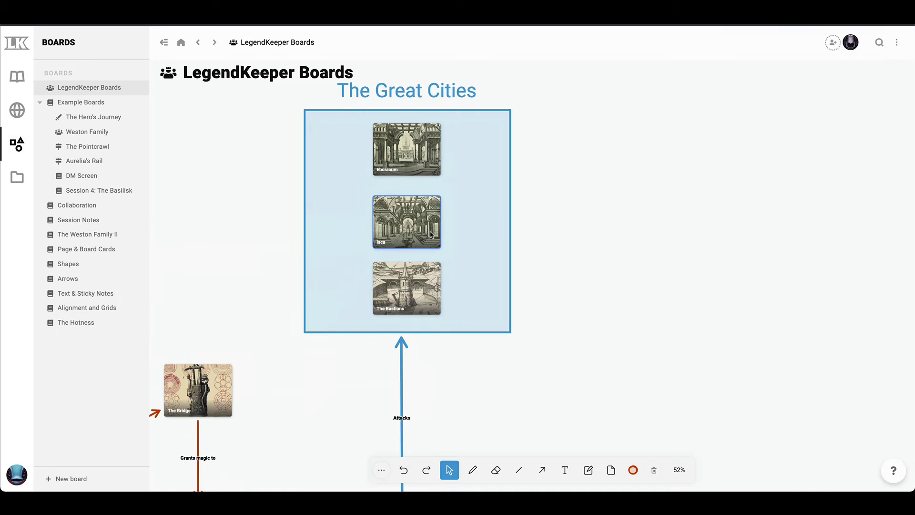
pyautogui.scroll(-3, 425, 291)
pyautogui.hscroll(-10, 371, 255)
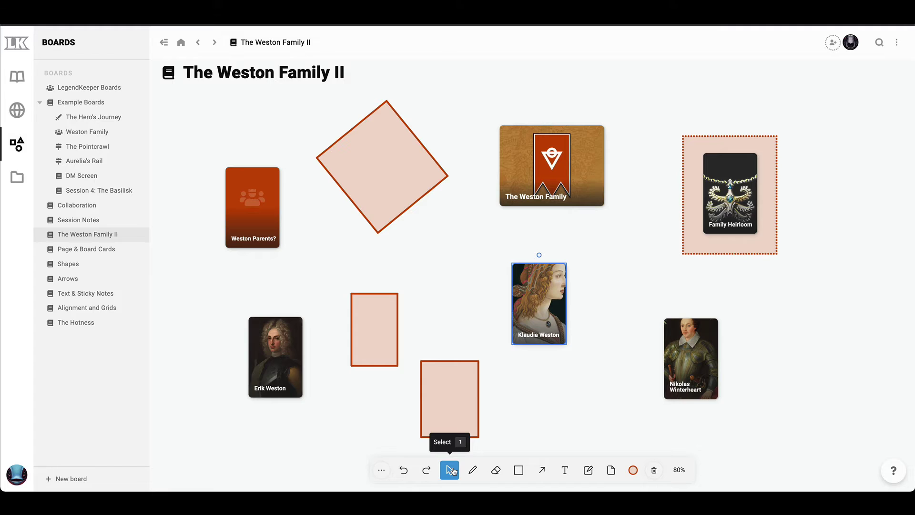
# On The Weston Family II board, move the small rectangle up and to the left, and the larger upright rectangle up beside it
pyautogui.click(528, 433)
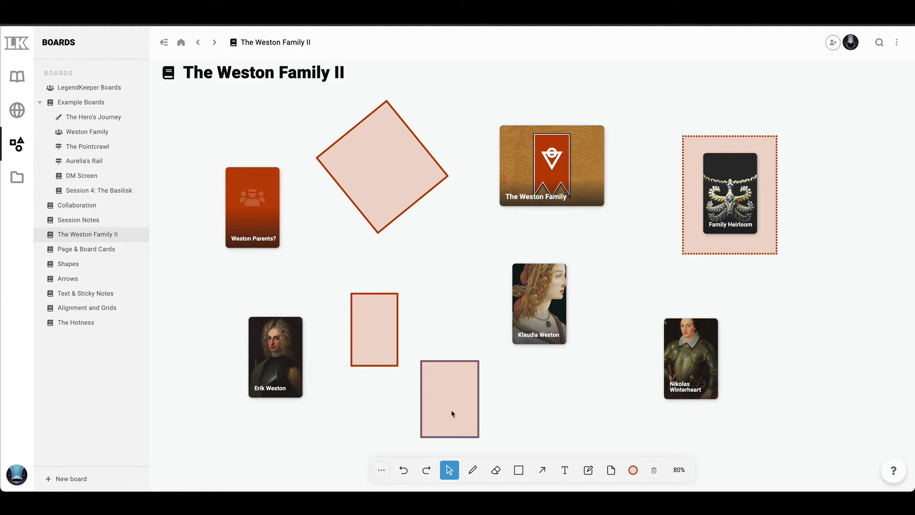
pyautogui.click(379, 312)
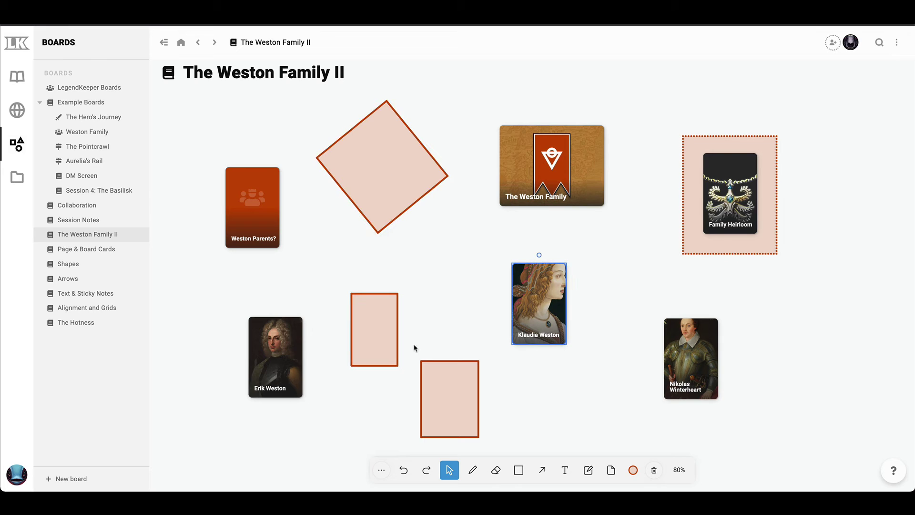
pyautogui.moveTo(384, 335); pyautogui.dragTo(370, 318)
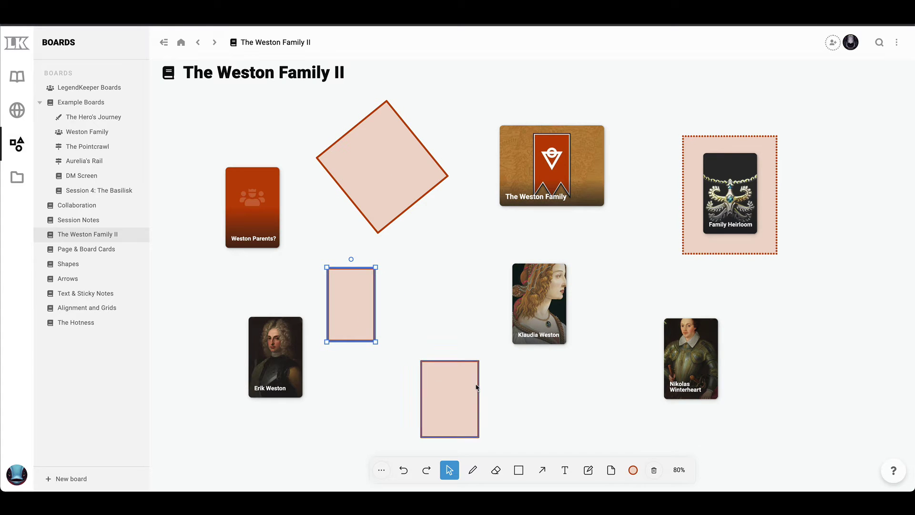
pyautogui.moveTo(477, 383); pyautogui.dragTo(462, 323)
# Reposition the woman's and the armoured man's portrait cards so they sit side by side below The Weston Family card
pyautogui.moveTo(558, 303); pyautogui.dragTo(544, 371)
pyautogui.moveTo(687, 364); pyautogui.dragTo(671, 315)
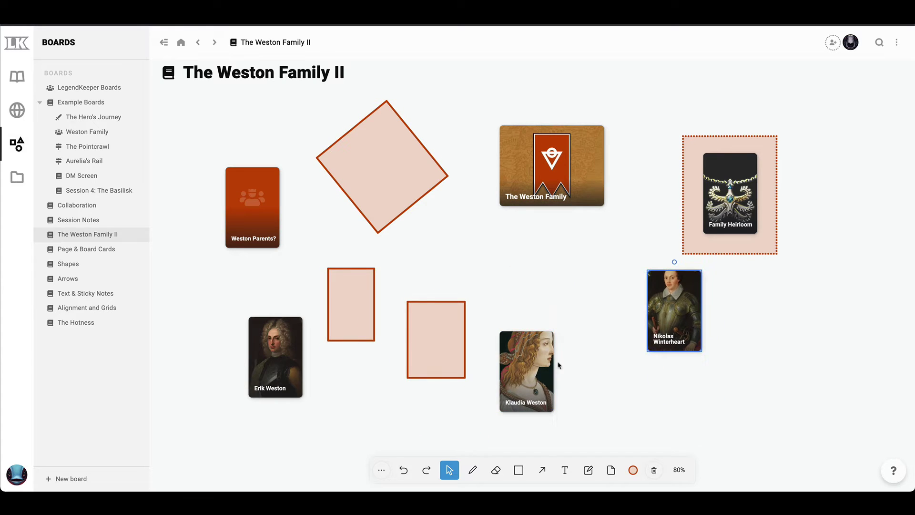
pyautogui.moveTo(558, 363); pyautogui.dragTo(625, 356)
pyautogui.moveTo(674, 310); pyautogui.dragTo(678, 349)
# Shift the larger upright rectangle slightly, enlarge it into a near-square by its edges and corner, and rotate it clockwise into a diamond
pyautogui.moveTo(463, 340); pyautogui.dragTo(472, 333)
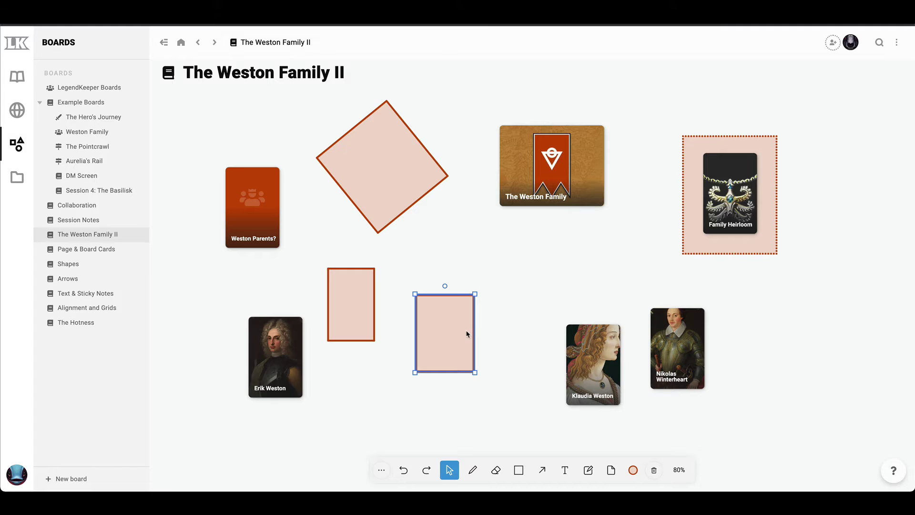
pyautogui.moveTo(475, 331); pyautogui.dragTo(511, 330)
pyautogui.moveTo(481, 294); pyautogui.dragTo(480, 269)
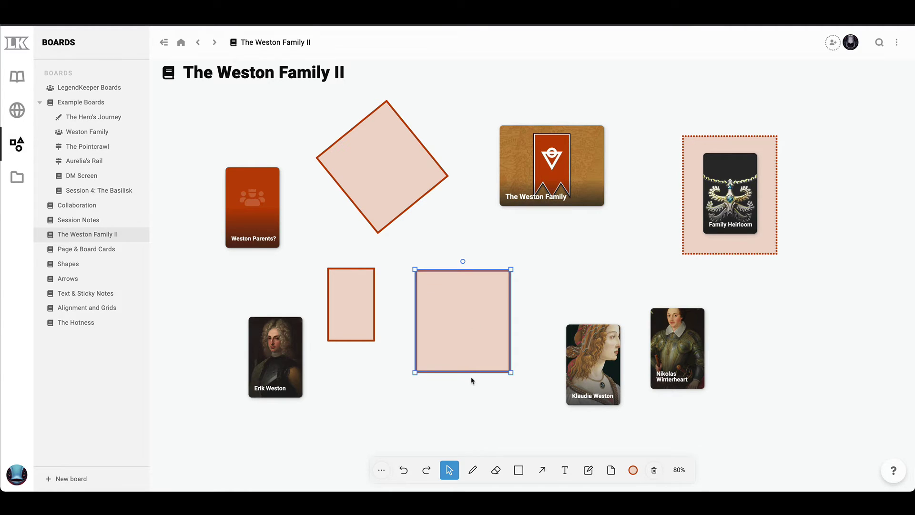
pyautogui.moveTo(472, 372); pyautogui.dragTo(408, 370)
pyautogui.click(394, 397)
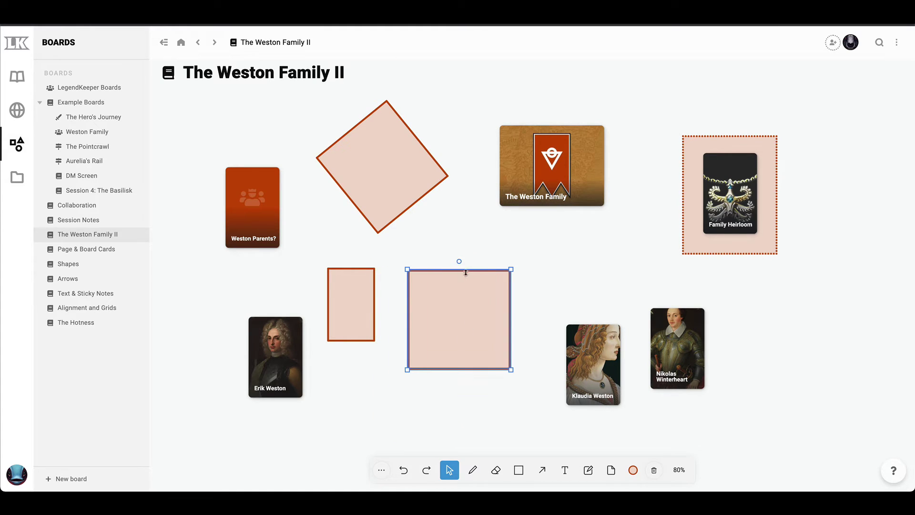
pyautogui.moveTo(460, 261); pyautogui.dragTo(467, 314)
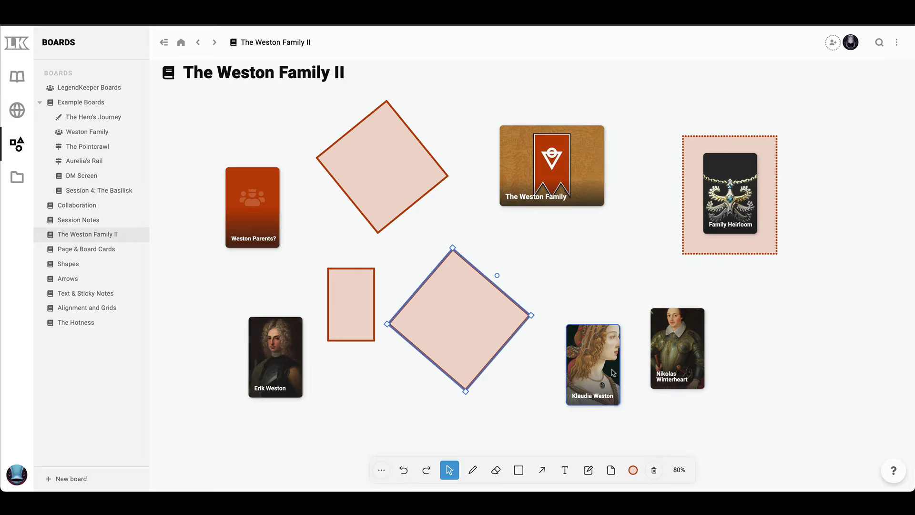
# Nudge the woman's portrait card up and left, and move the curly-haired man's card farther left, beneath the Weston Parents? card
pyautogui.click(593, 367)
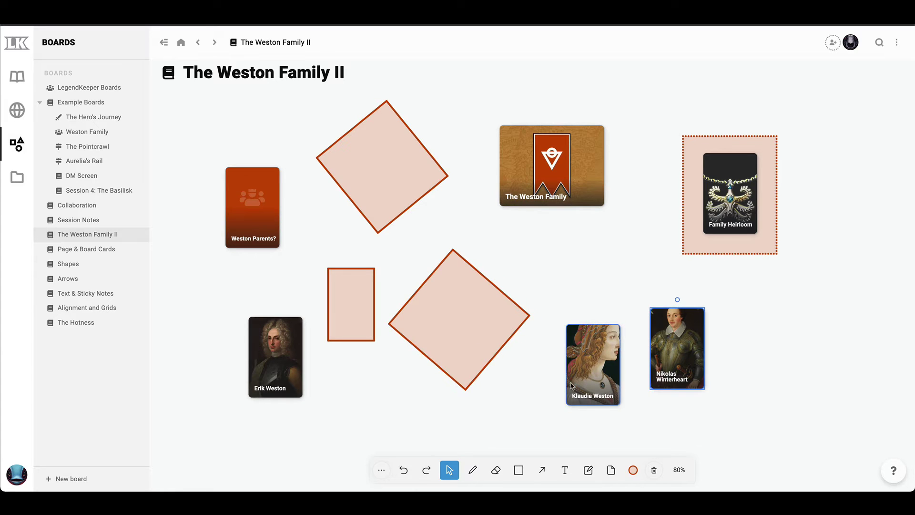
pyautogui.moveTo(621, 367); pyautogui.dragTo(613, 364)
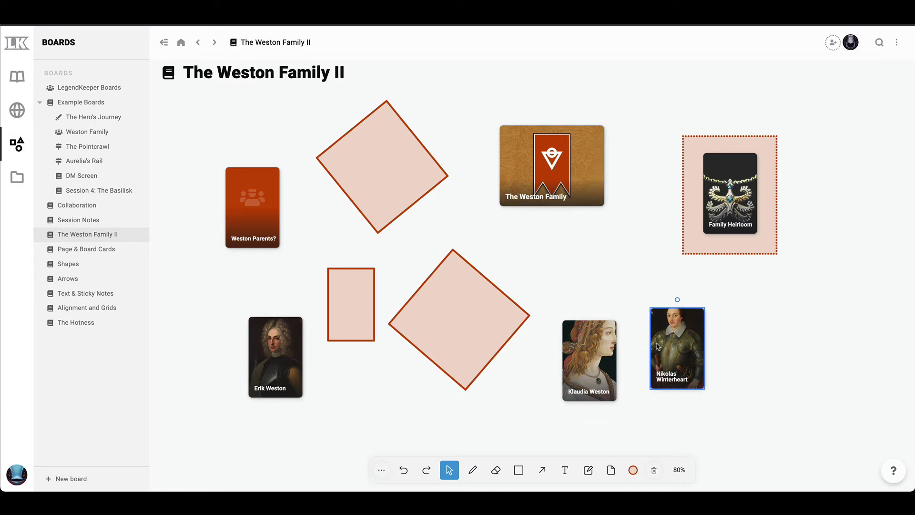
pyautogui.click(454, 314)
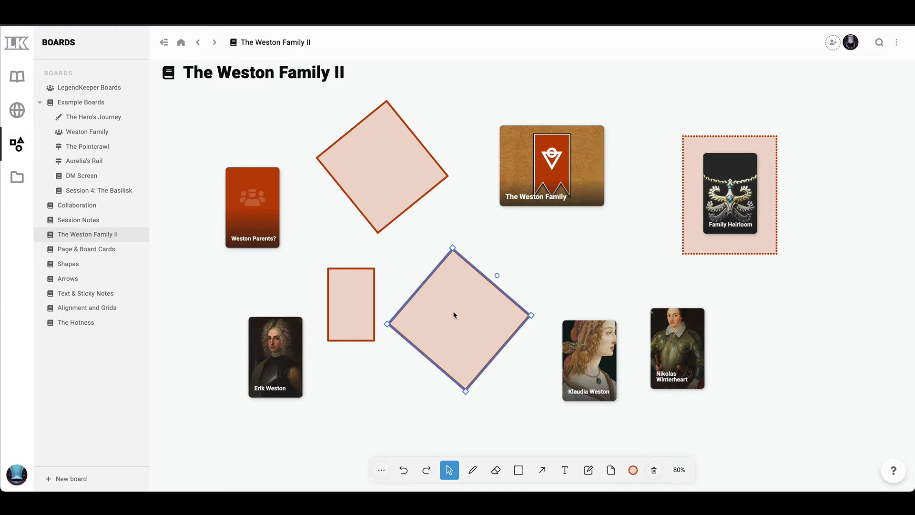
pyautogui.moveTo(281, 362); pyautogui.dragTo(249, 357)
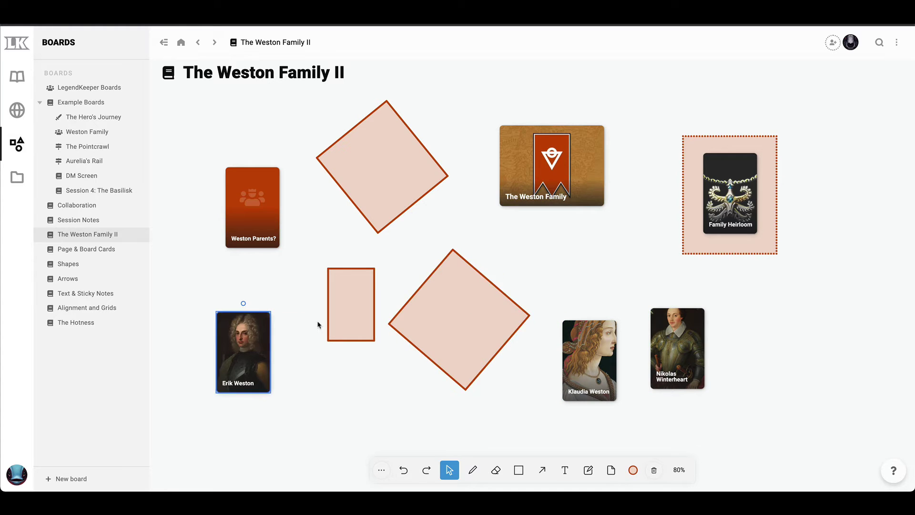
# Select the shapes individually, box-select the two diamonds and small rectangle together, move them down and left, and deselect them
pyautogui.click(345, 314)
pyautogui.click(370, 173)
pyautogui.click(374, 298)
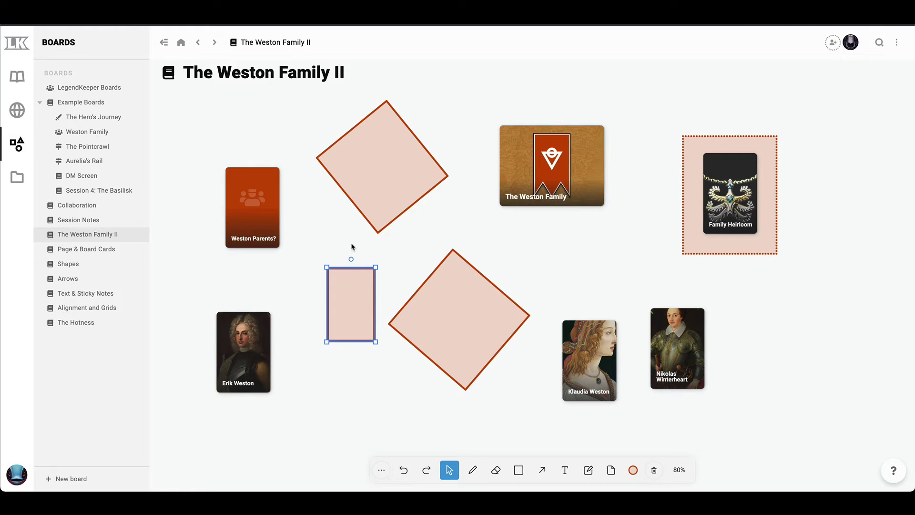
pyautogui.moveTo(481, 421); pyautogui.dragTo(358, 213)
pyautogui.click(528, 249)
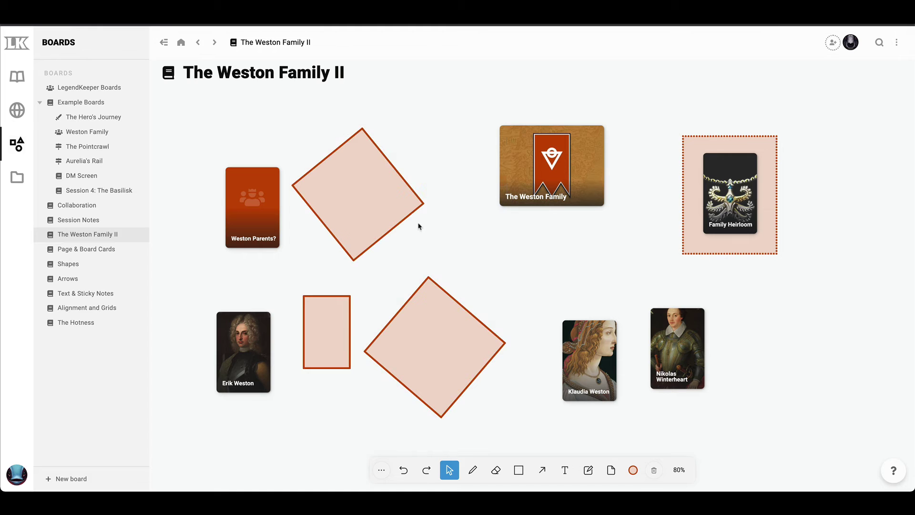
# Select the upper diamond, Weston Parents?, the small rectangle, the woman's portrait and The Weston Family together, and move them slightly up and right
pyautogui.click(372, 217)
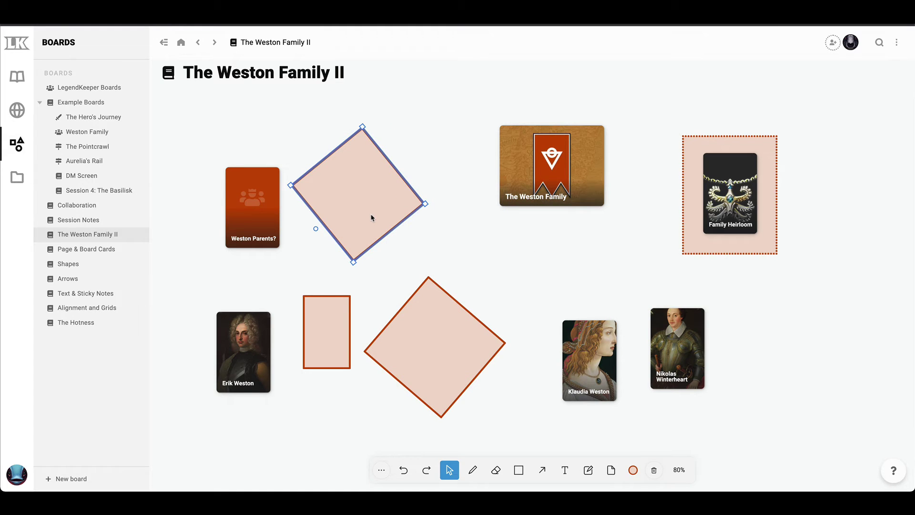
pyautogui.keyDown('shift'); pyautogui.click(269, 225); pyautogui.keyUp('shift')
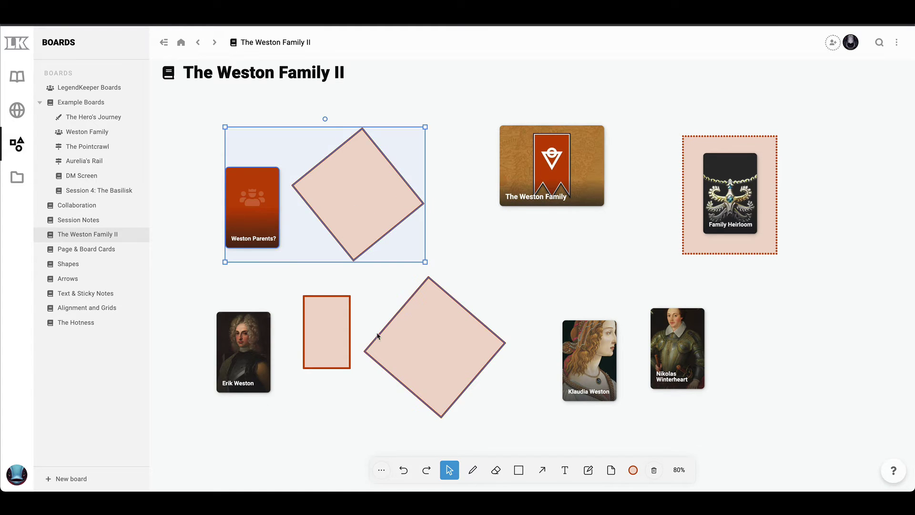
pyautogui.keyDown('shift'); pyautogui.click(326, 319); pyautogui.keyUp('shift')
pyautogui.keyDown('shift'); pyautogui.click(589, 349); pyautogui.keyUp('shift')
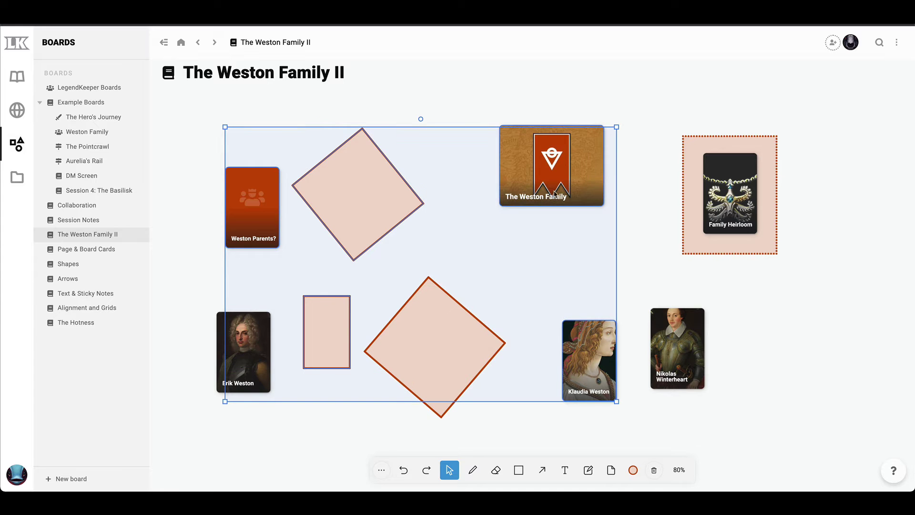
pyautogui.keyDown('shift'); pyautogui.click(555, 188); pyautogui.keyUp('shift')
pyautogui.moveTo(567, 181)
pyautogui.mouseDown()
pyautogui.moveTo(579, 142)
pyautogui.moveTo(568, 222)
pyautogui.moveTo(568, 177)
pyautogui.mouseUp()
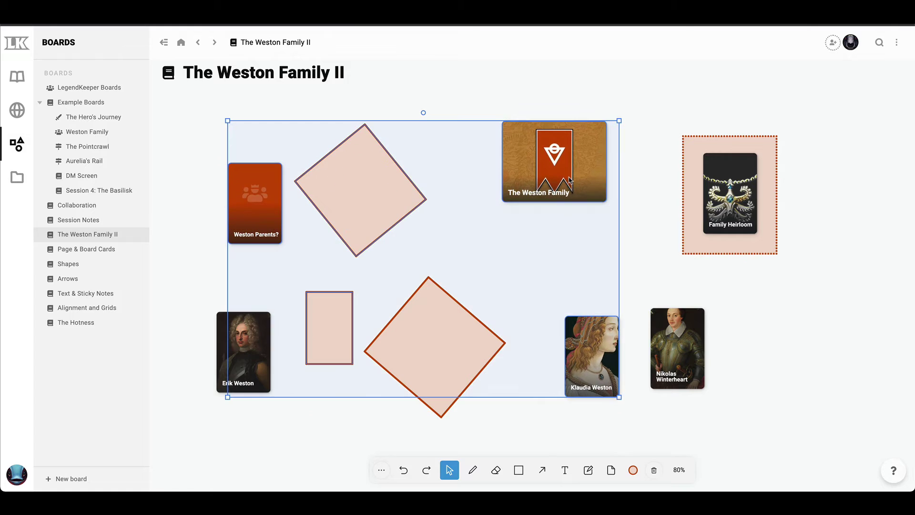
# Remove The Weston Family card from the selection, move the remaining items slightly down and left, and deselect them
pyautogui.keyDown('shift'); pyautogui.click(570, 173); pyautogui.keyUp('shift')
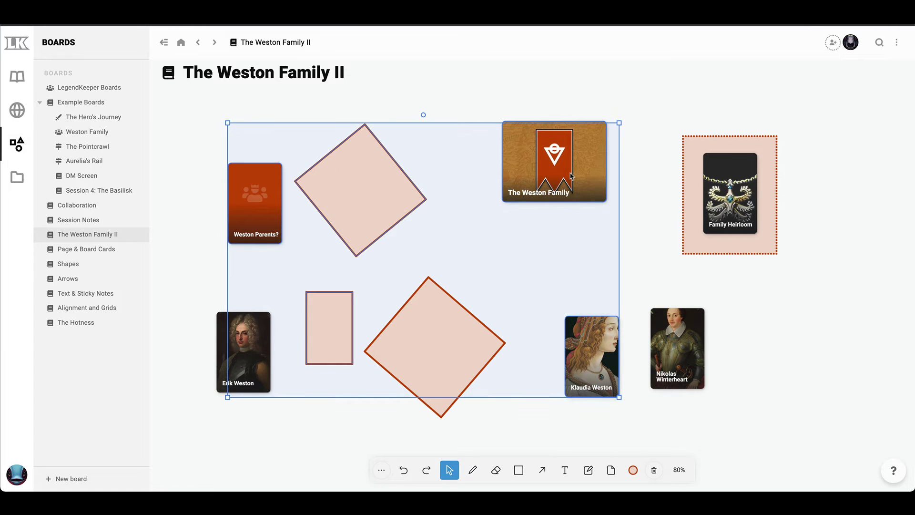
pyautogui.moveTo(600, 383)
pyautogui.mouseDown()
pyautogui.moveTo(556, 333)
pyautogui.moveTo(600, 396)
pyautogui.mouseUp()
pyautogui.click(633, 260)
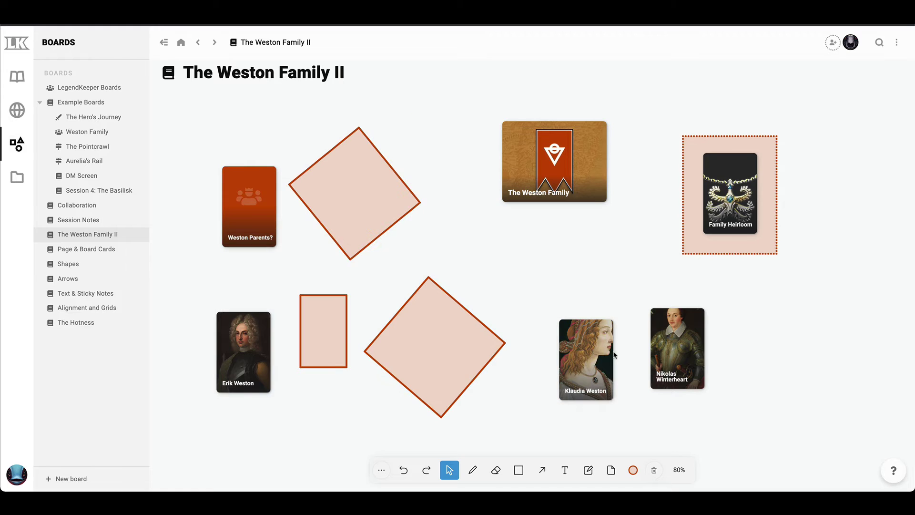
# Move the armoured man's portrait card up and right, directly beneath the Family Heirloom card
pyautogui.click(653, 360)
pyautogui.moveTo(717, 330); pyautogui.dragTo(752, 321)
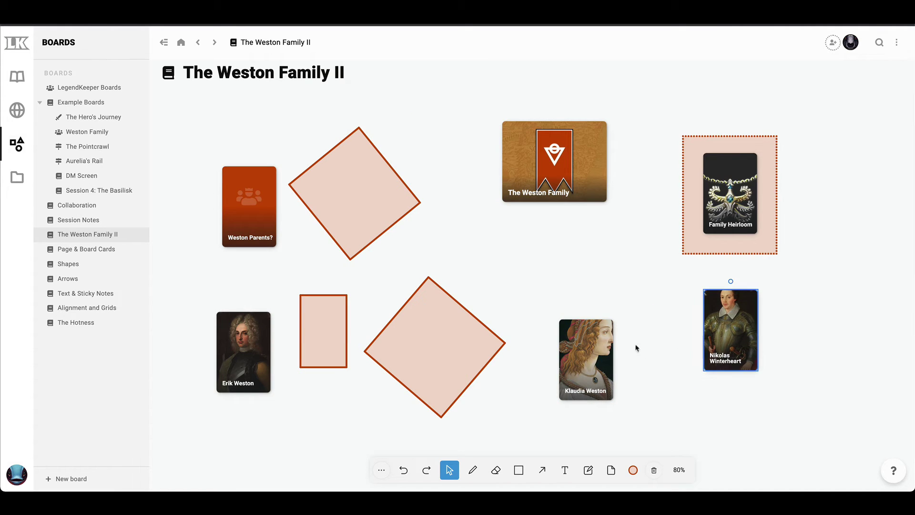
# Move the woman's portrait and the curly-haired man's portrait into an evenly spaced row to the left of the armoured man's portrait
pyautogui.moveTo(586, 354); pyautogui.dragTo(661, 325)
pyautogui.moveTo(248, 353); pyautogui.dragTo(593, 330)
pyautogui.click(674, 336)
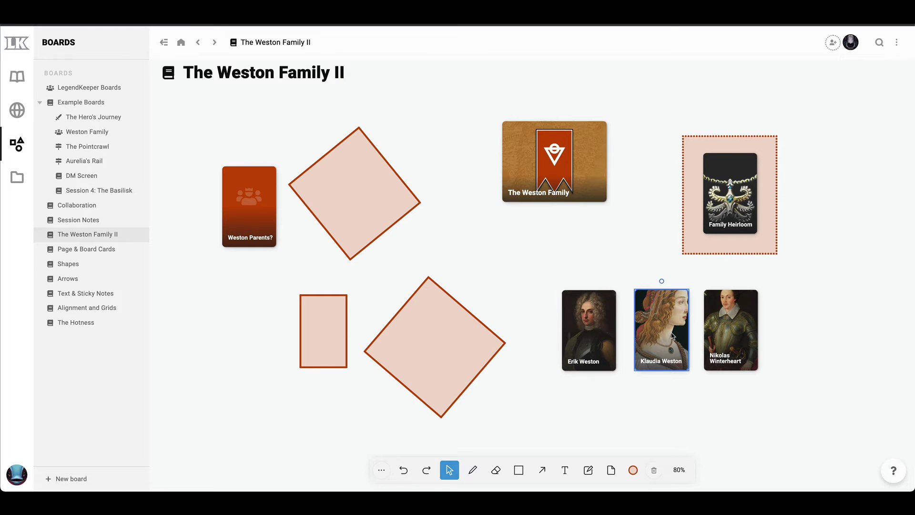
pyautogui.moveTo(673, 336)
pyautogui.mouseDown()
pyautogui.moveTo(678, 371)
pyautogui.moveTo(678, 347)
pyautogui.mouseUp()
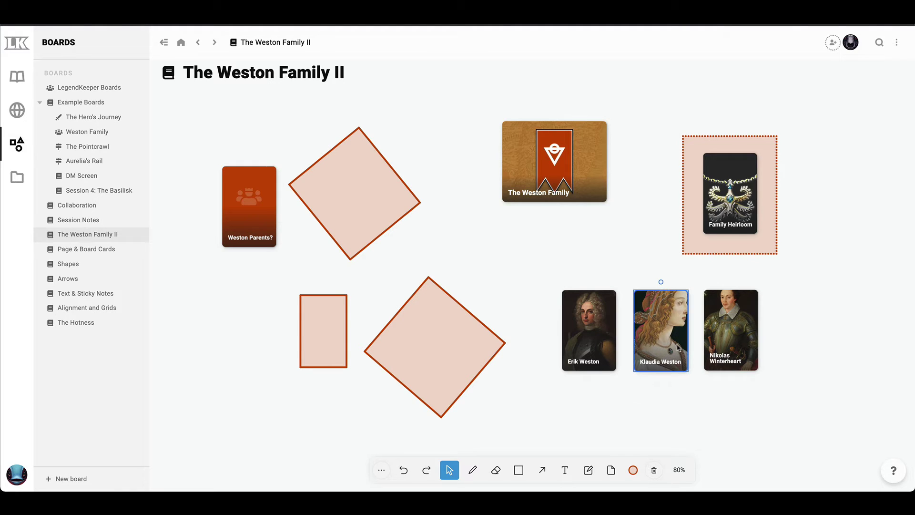
# Box-select the three portrait cards in the row and group them
pyautogui.moveTo(789, 389); pyautogui.dragTo(568, 321)
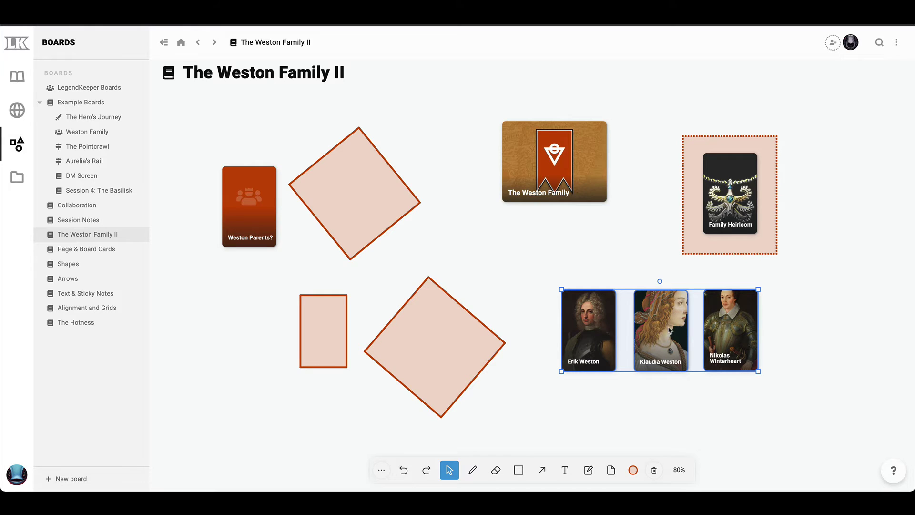
pyautogui.rightClick(670, 330)
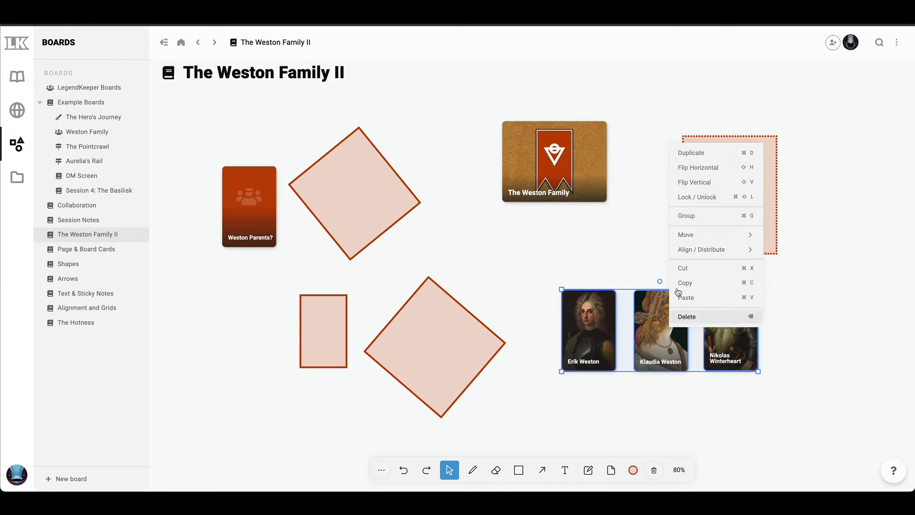
pyautogui.click(719, 216)
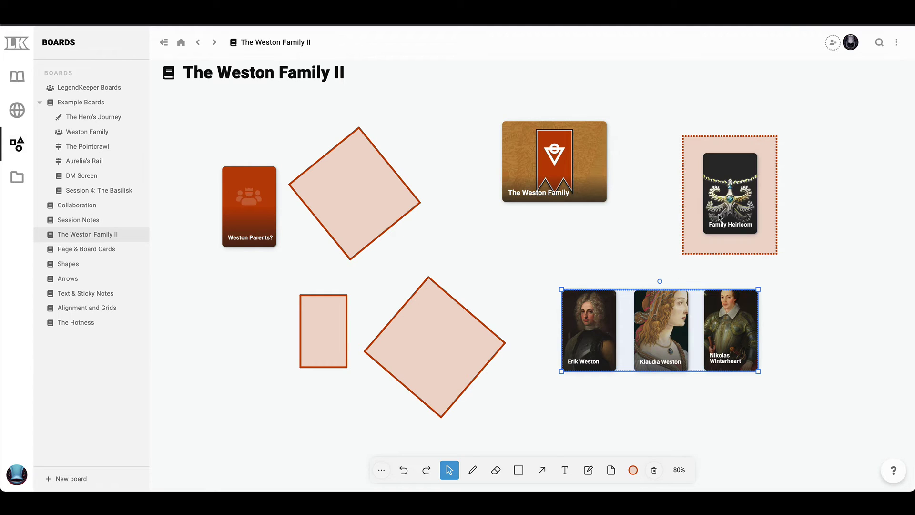
# Move the portrait group slightly up and left, deselect and reselect it, and move it slightly back down and right
pyautogui.moveTo(593, 353); pyautogui.dragTo(574, 342)
pyautogui.click(562, 333)
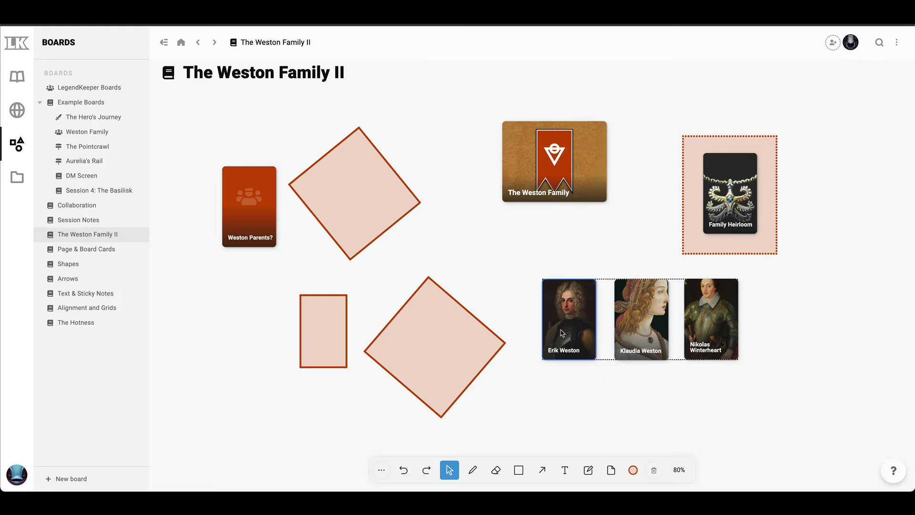
pyautogui.click(755, 320)
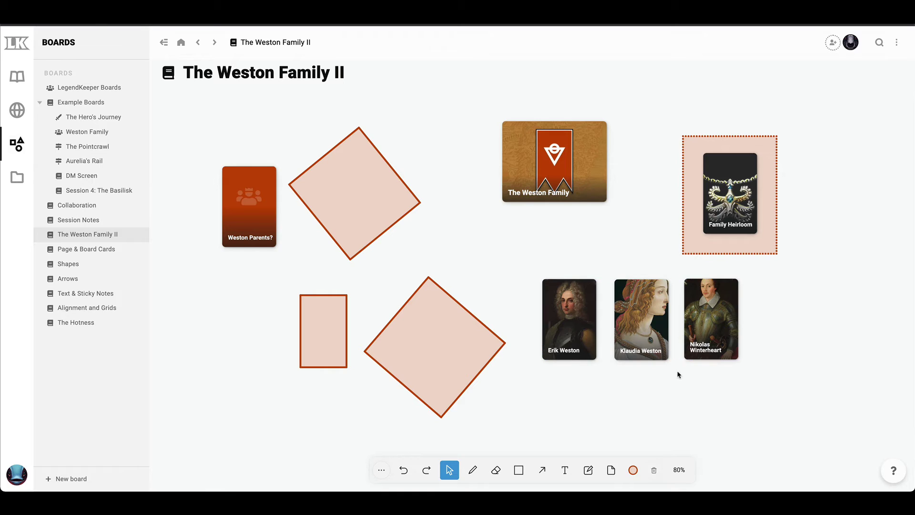
pyautogui.click(678, 343)
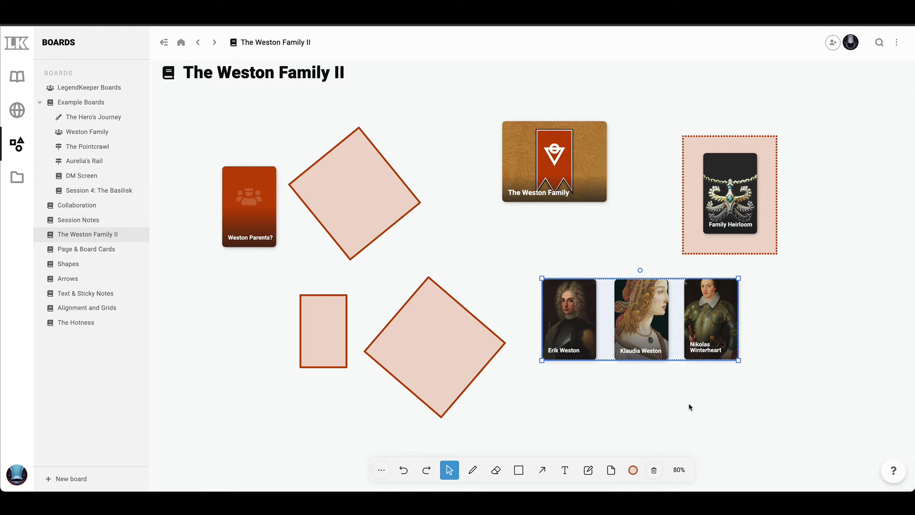
pyautogui.moveTo(699, 320); pyautogui.dragTo(722, 341)
pyautogui.click(742, 421)
pyautogui.click(692, 346)
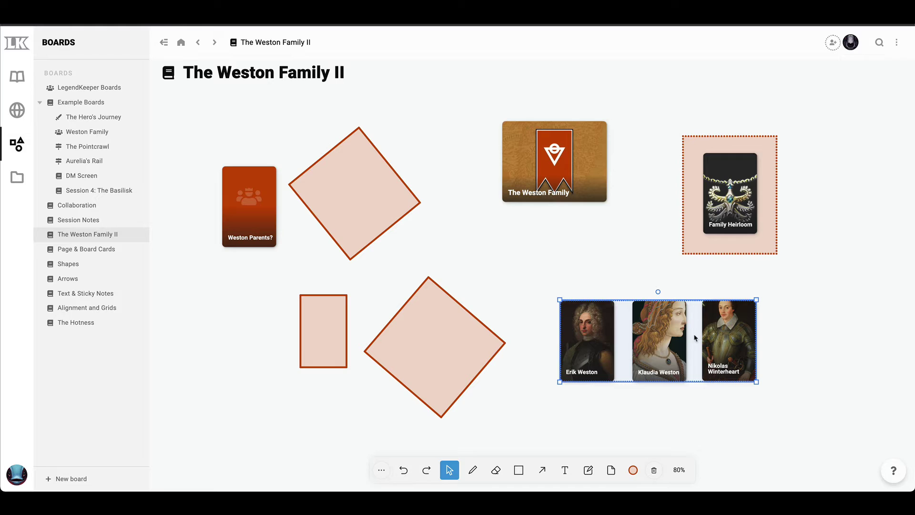
# Ungroup the three portraits and move each one separately into a staggered arrangement below The Weston Family and Family Heirloom cards
pyautogui.rightClick(694, 329)
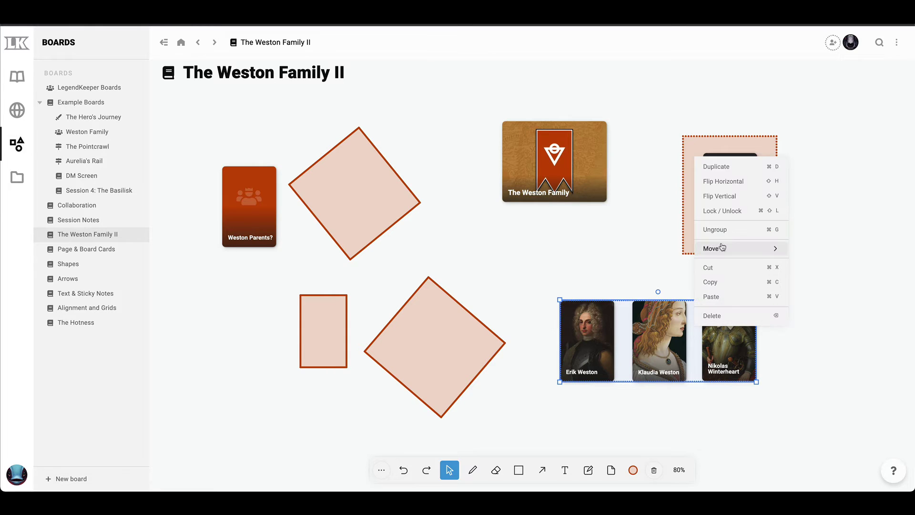
pyautogui.click(727, 229)
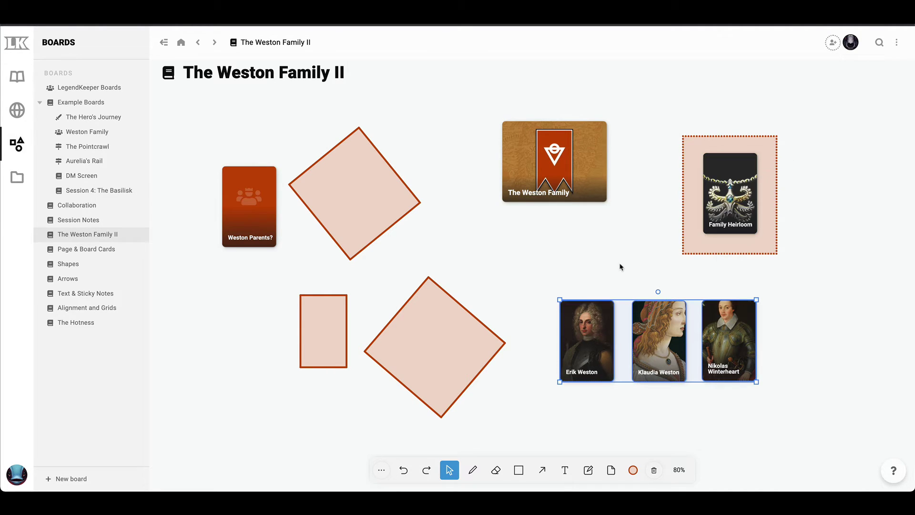
pyautogui.moveTo(662, 353); pyautogui.dragTo(642, 286)
pyautogui.moveTo(614, 360); pyautogui.dragTo(586, 373)
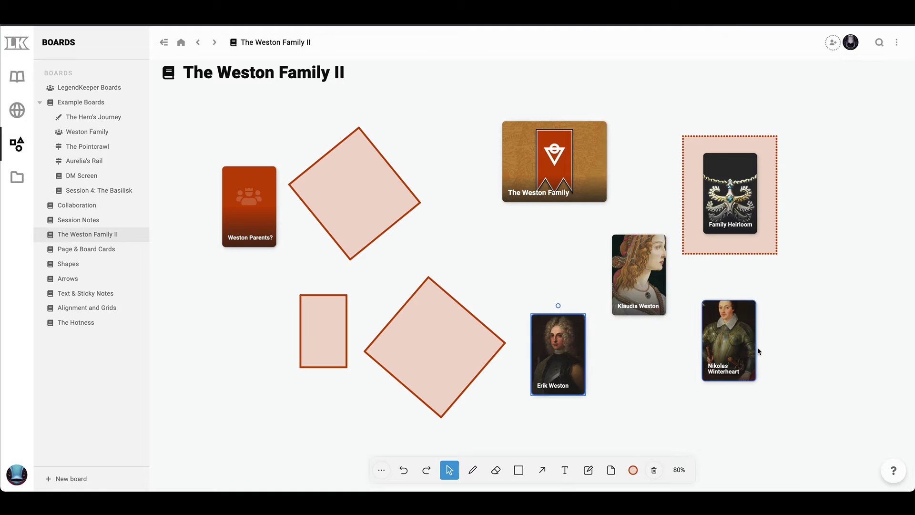
pyautogui.click(735, 378)
pyautogui.moveTo(727, 336); pyautogui.dragTo(681, 385)
pyautogui.moveTo(655, 290)
pyautogui.mouseDown()
pyautogui.moveTo(629, 323)
pyautogui.moveTo(640, 293)
pyautogui.mouseUp()
pyautogui.moveTo(671, 399); pyautogui.dragTo(690, 362)
pyautogui.moveTo(637, 324); pyautogui.dragTo(643, 334)
pyautogui.moveTo(552, 355); pyautogui.dragTo(549, 328)
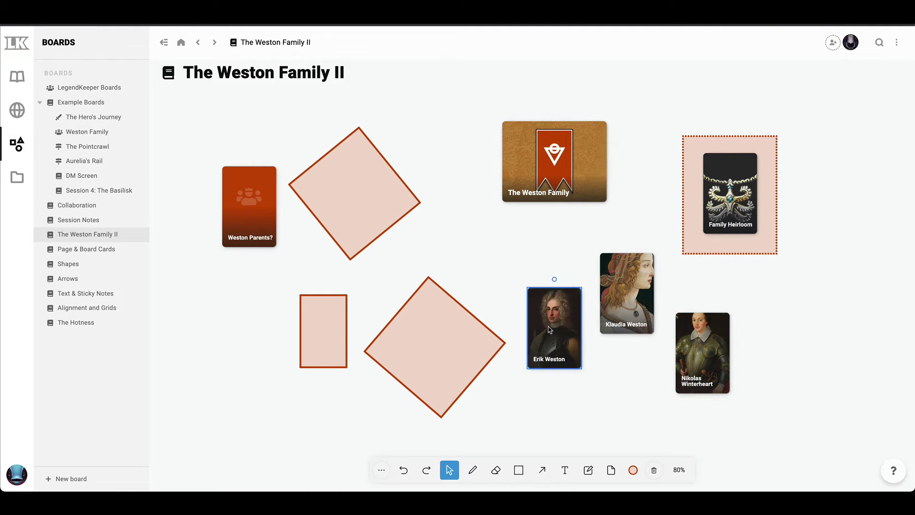
# Move the lower diamond to the left of the small rectangle, and shift the three portraits together left, beneath The Weston Family card
pyautogui.moveTo(450, 341); pyautogui.dragTo(240, 338)
pyautogui.click(471, 313)
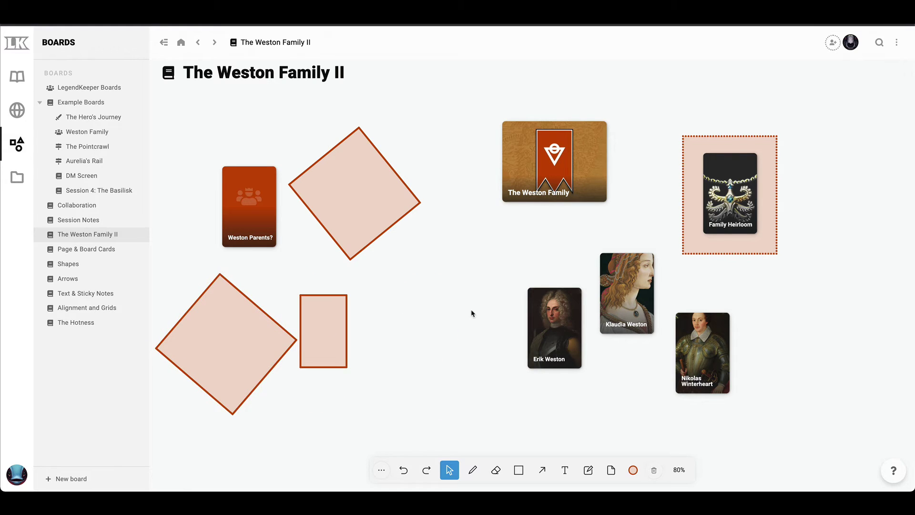
pyautogui.moveTo(476, 316); pyautogui.dragTo(743, 388)
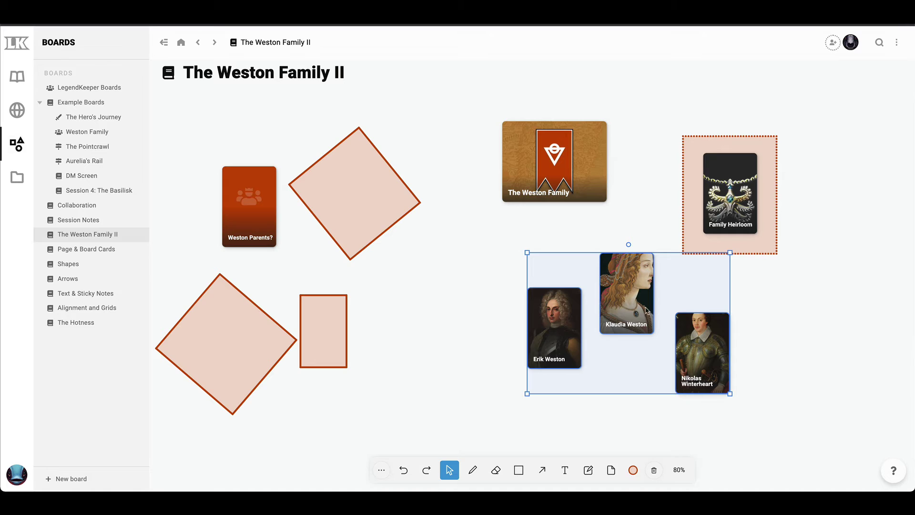
pyautogui.moveTo(645, 309); pyautogui.dragTo(555, 311)
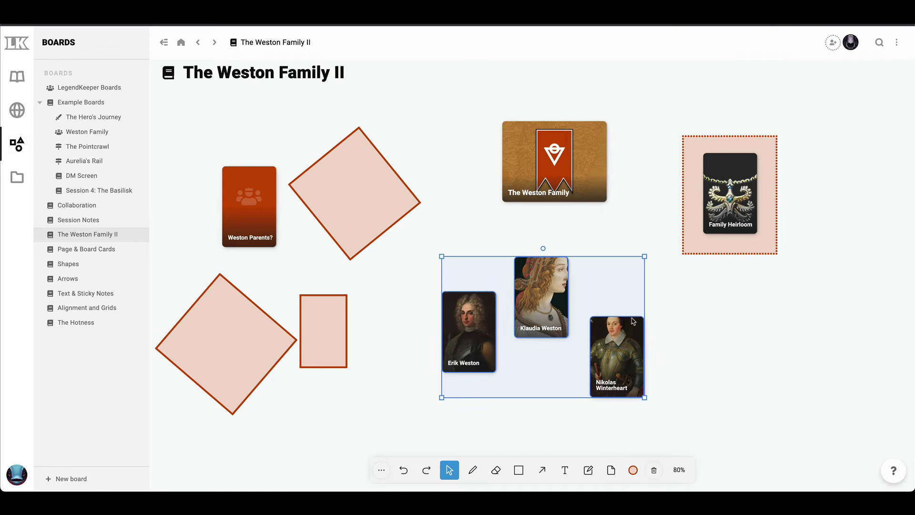
pyautogui.moveTo(633, 334); pyautogui.dragTo(639, 332)
# Lock the three selected portrait cards and deselect them
pyautogui.rightClick(535, 308)
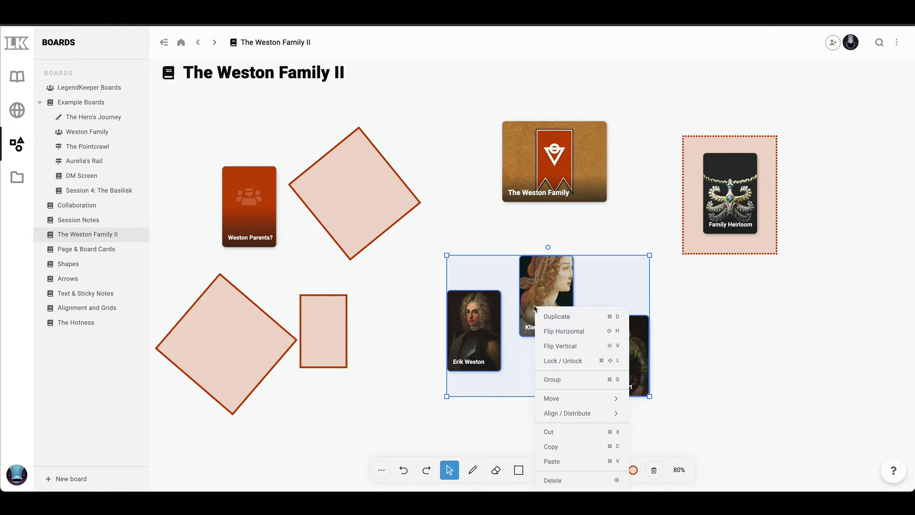
pyautogui.click(570, 363)
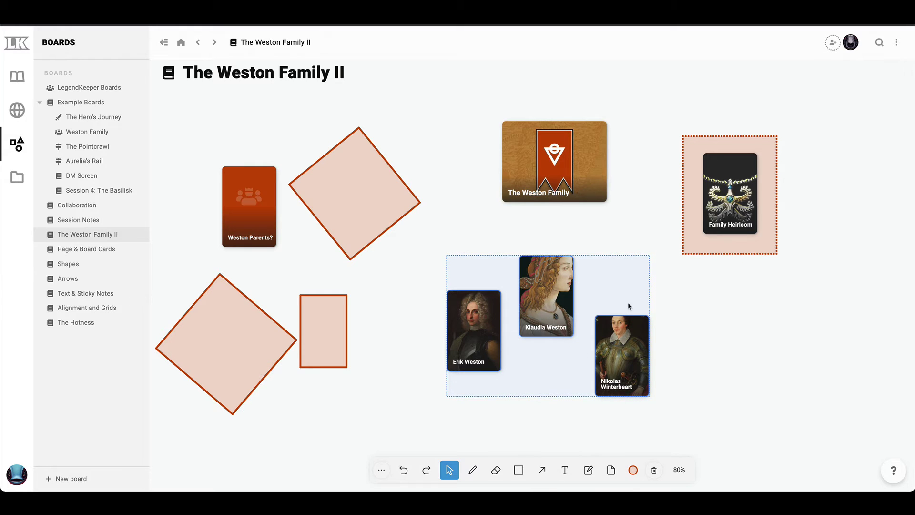
pyautogui.click(583, 315)
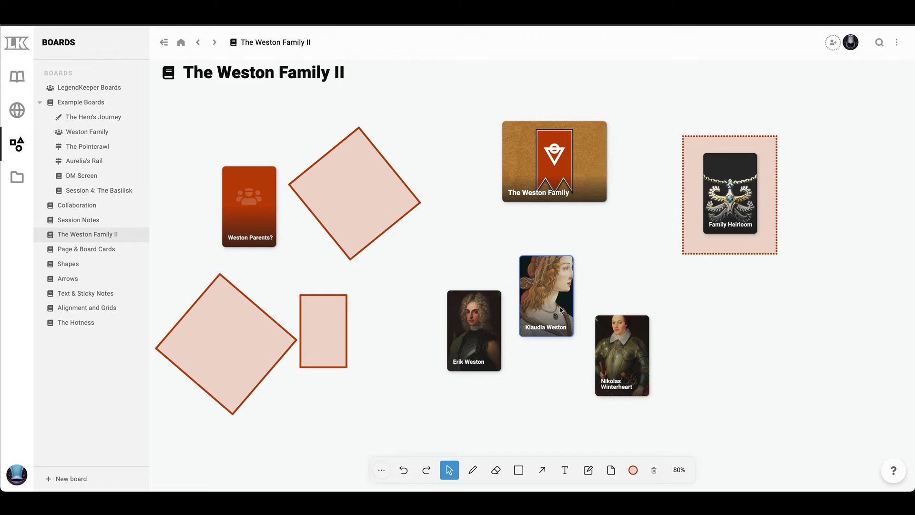
# Unlock only the woman's portrait card and move it straight down
pyautogui.click(562, 300)
pyautogui.rightClick(554, 300)
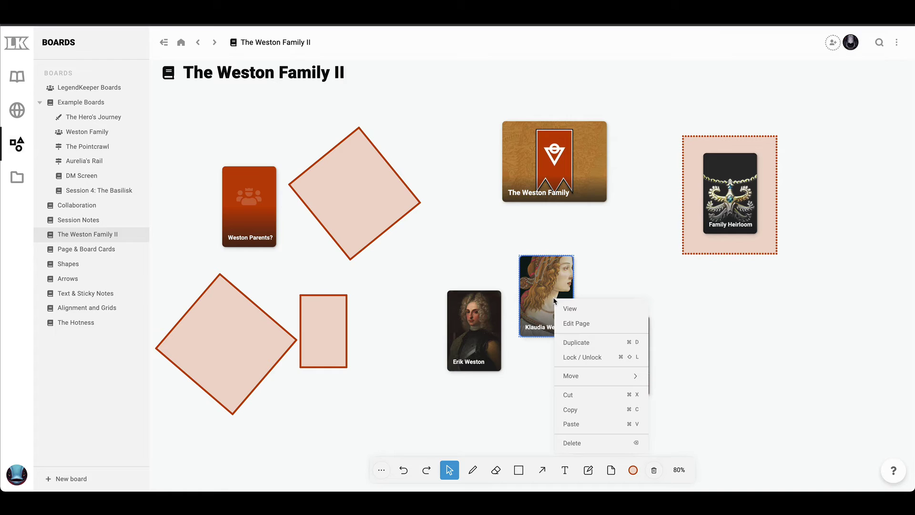
pyautogui.click(588, 357)
pyautogui.moveTo(544, 299); pyautogui.dragTo(545, 390)
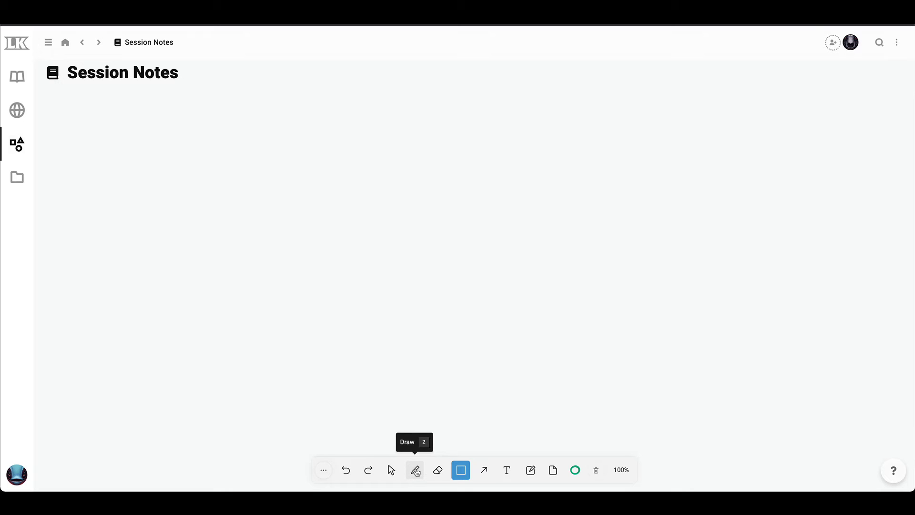
# Draw three freehand squiggles across the middle of the Session Notes board and a smiley face to the right of them
pyautogui.click(415, 471)
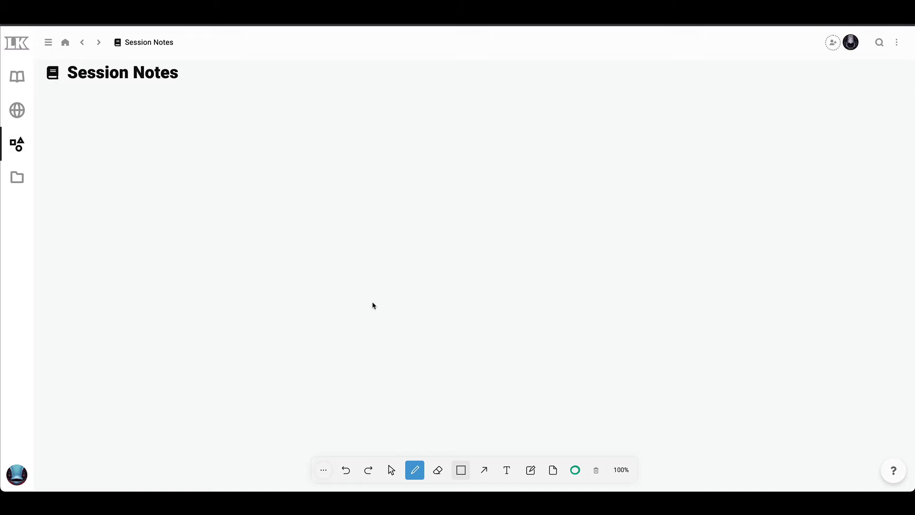
pyautogui.moveTo(221, 230)
pyautogui.mouseDown()
pyautogui.moveTo(253, 216)
pyautogui.moveTo(258, 288)
pyautogui.moveTo(319, 229)
pyautogui.mouseUp()
pyautogui.moveTo(308, 196)
pyautogui.mouseDown()
pyautogui.moveTo(369, 199)
pyautogui.moveTo(408, 225)
pyautogui.mouseUp()
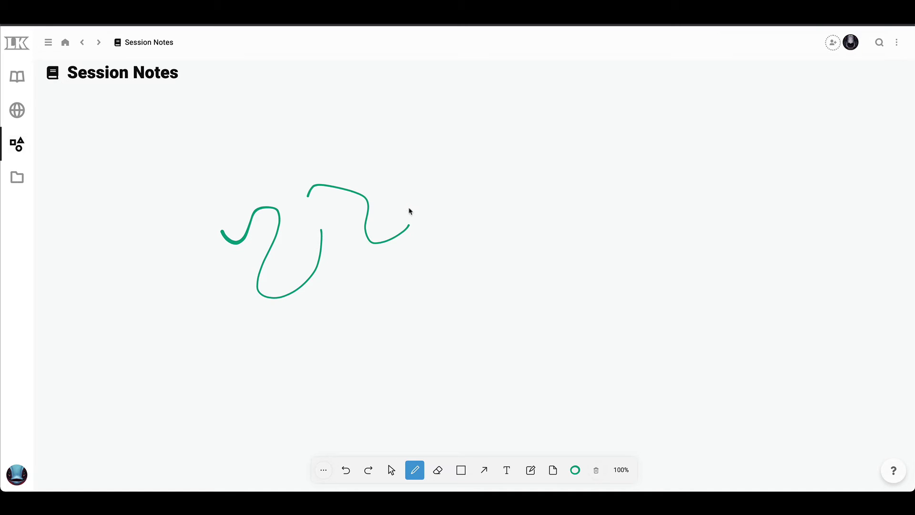
pyautogui.moveTo(411, 172)
pyautogui.mouseDown()
pyautogui.moveTo(460, 225)
pyautogui.moveTo(397, 315)
pyautogui.moveTo(466, 312)
pyautogui.mouseUp()
pyautogui.moveTo(633, 156)
pyautogui.mouseDown()
pyautogui.moveTo(594, 204)
pyautogui.moveTo(624, 156)
pyautogui.mouseUp()
pyautogui.moveTo(564, 162)
pyautogui.mouseDown()
pyautogui.moveTo(586, 162)
pyautogui.moveTo(593, 186)
pyautogui.mouseUp()
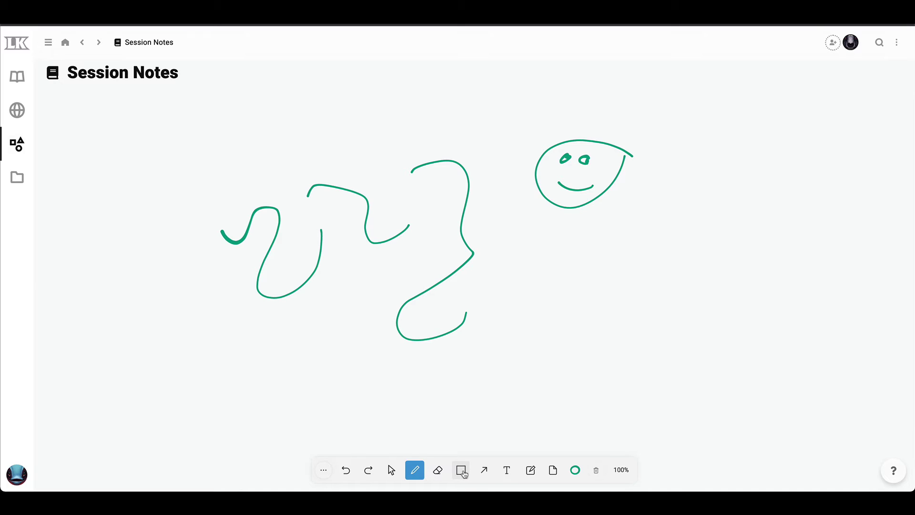
# Draw four rectangles around the squiggles: one below the smiley face, two at the far left, and one above the middle squiggle
pyautogui.click(462, 472)
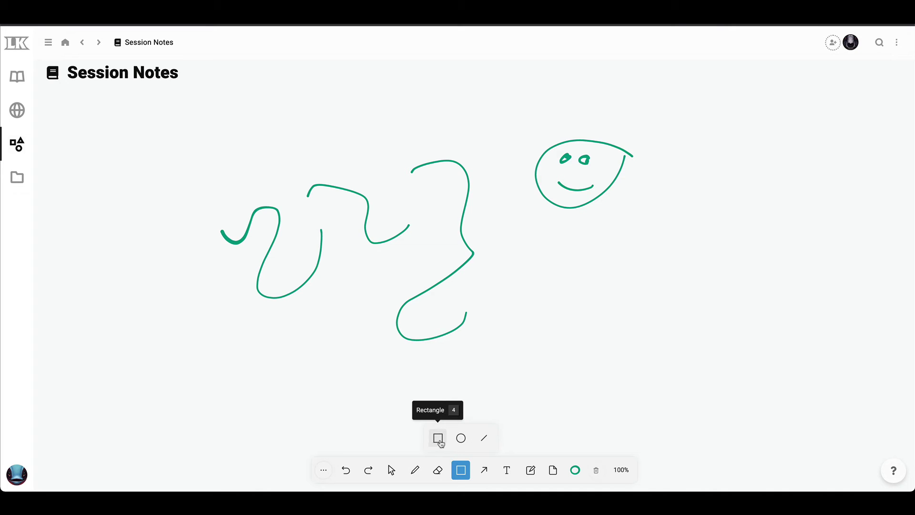
pyautogui.click(438, 438)
pyautogui.moveTo(502, 268); pyautogui.dragTo(587, 338)
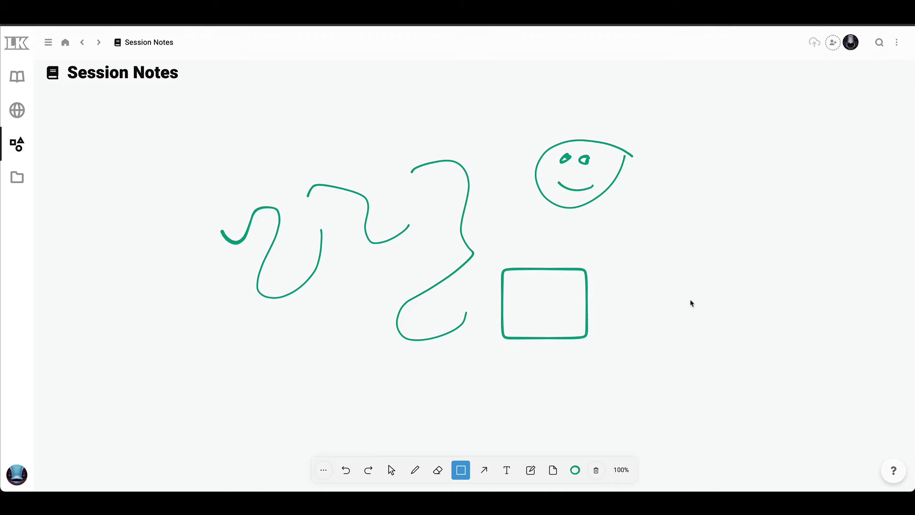
pyautogui.moveTo(166, 125); pyautogui.dragTo(98, 190)
pyautogui.moveTo(137, 254); pyautogui.dragTo(191, 300)
pyautogui.click(218, 326)
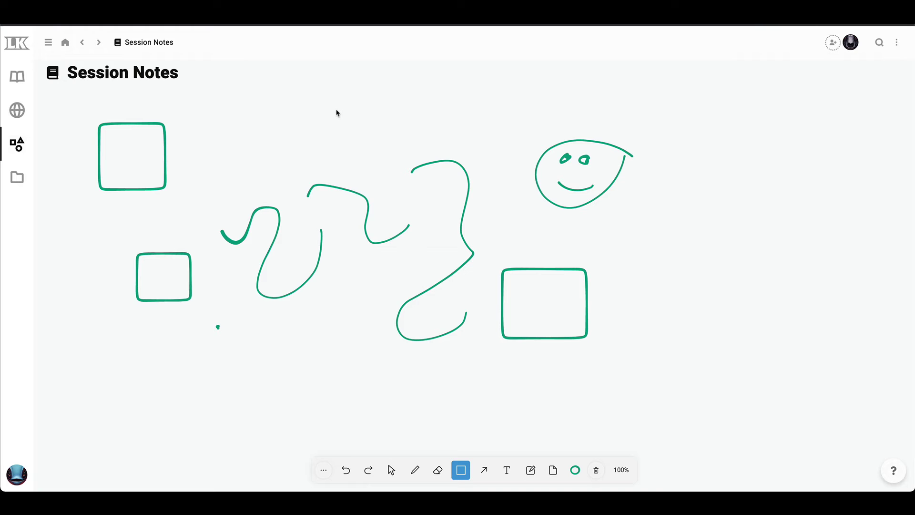
pyautogui.moveTo(337, 112); pyautogui.dragTo(404, 178)
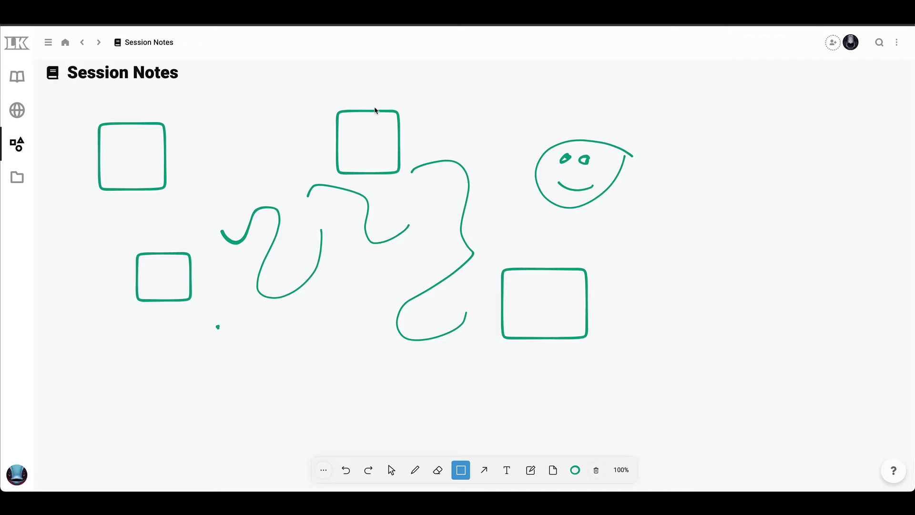
# Draw ellipses: a crossing flat and tall pair at the far right, one around the smiley face, two below the squiggles, and a circle around the left squiggle
pyautogui.click(461, 471)
pyautogui.click(461, 439)
pyautogui.moveTo(768, 295)
pyautogui.mouseDown()
pyautogui.moveTo(665, 215)
pyautogui.moveTo(631, 248)
pyautogui.mouseUp()
pyautogui.moveTo(667, 155)
pyautogui.mouseDown()
pyautogui.moveTo(703, 321)
pyautogui.moveTo(776, 226)
pyautogui.mouseUp()
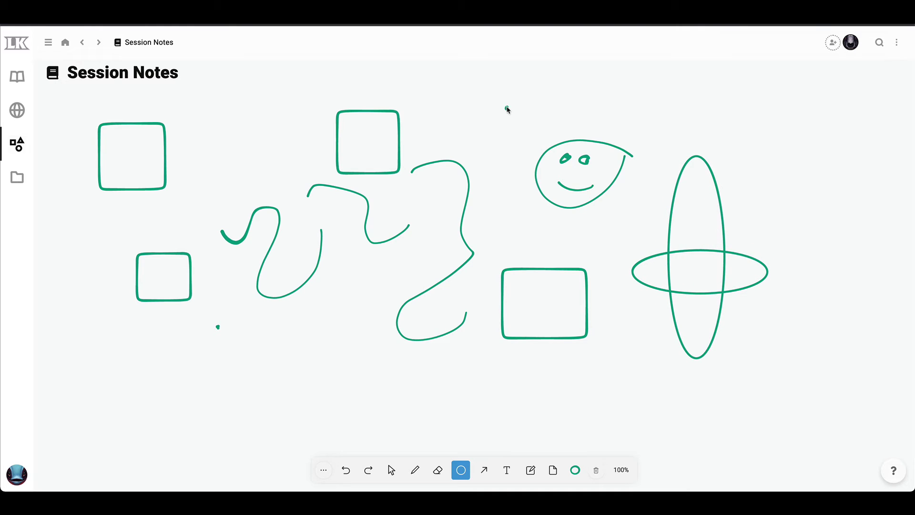
pyautogui.moveTo(507, 107); pyautogui.dragTo(625, 255)
pyautogui.moveTo(403, 376)
pyautogui.mouseDown()
pyautogui.moveTo(315, 314)
pyautogui.moveTo(301, 386)
pyautogui.mouseUp()
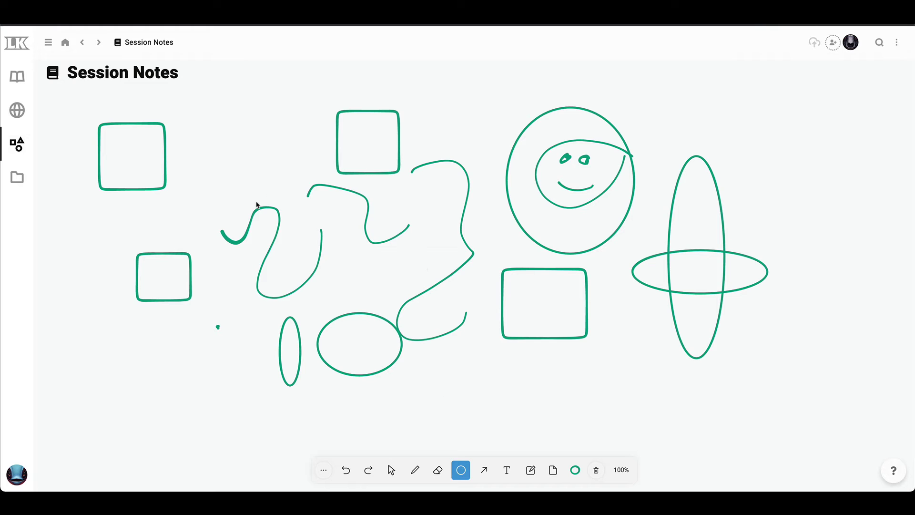
pyautogui.moveTo(181, 204)
pyautogui.mouseDown()
pyautogui.moveTo(343, 323)
pyautogui.moveTo(289, 309)
pyautogui.mouseUp()
pyautogui.moveTo(282, 236); pyautogui.dragTo(333, 310)
# Draw six straight lines below, through, above and to the right of the smiley face, and return to the Select tool
pyautogui.click(461, 470)
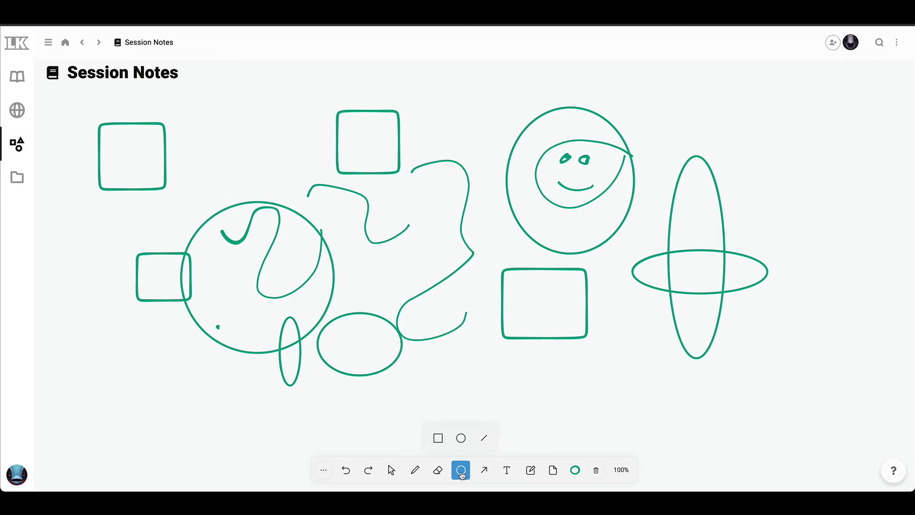
pyautogui.click(491, 433)
pyautogui.moveTo(340, 422)
pyautogui.mouseDown()
pyautogui.moveTo(594, 424)
pyautogui.moveTo(632, 397)
pyautogui.mouseUp()
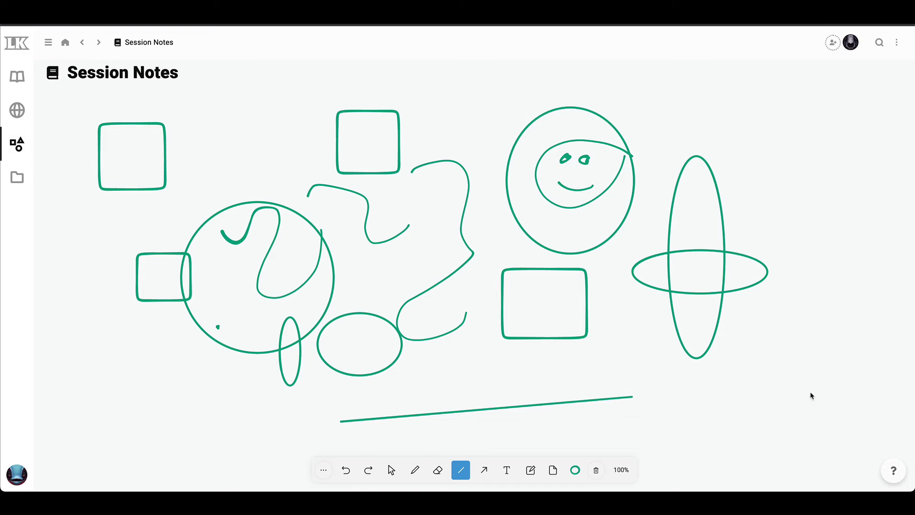
pyautogui.moveTo(821, 402)
pyautogui.mouseDown()
pyautogui.moveTo(698, 322)
pyautogui.moveTo(492, 158)
pyautogui.mouseUp()
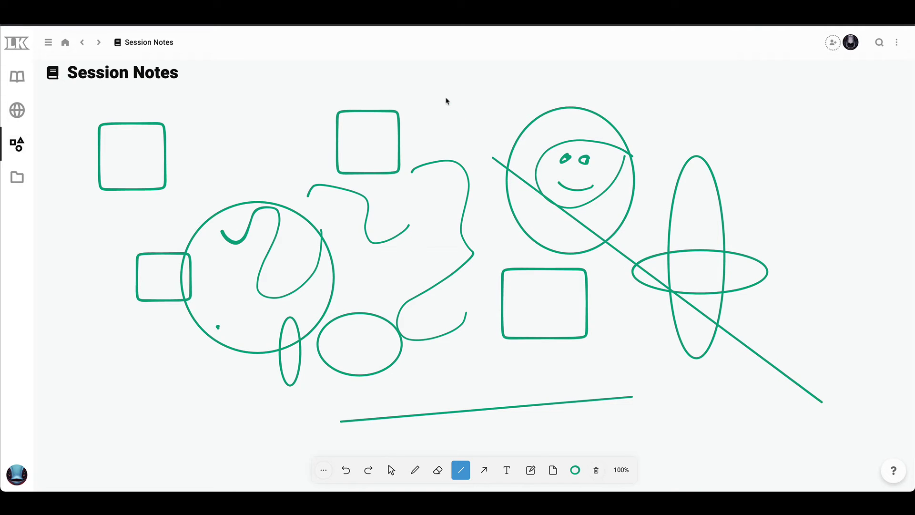
pyautogui.moveTo(446, 100); pyautogui.dragTo(668, 78)
pyautogui.moveTo(781, 91); pyautogui.dragTo(806, 193)
pyautogui.moveTo(831, 255); pyautogui.dragTo(751, 178)
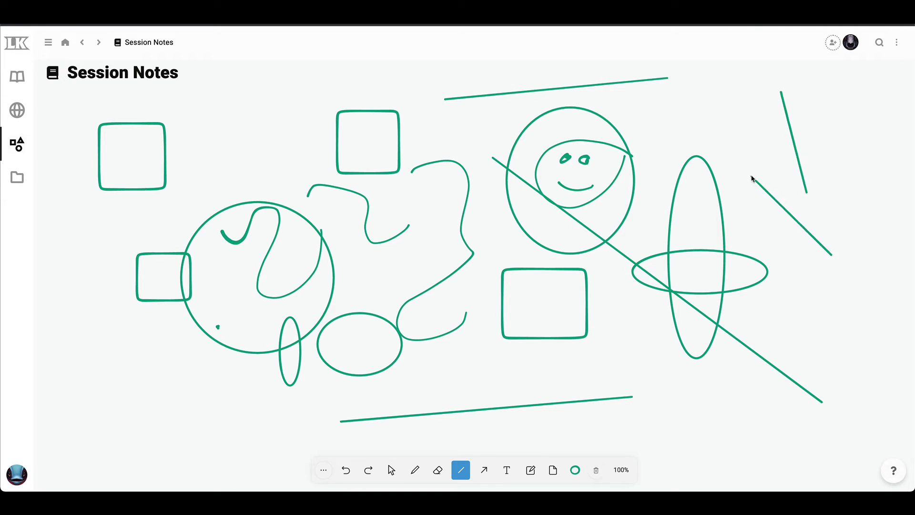
pyautogui.moveTo(682, 110); pyautogui.dragTo(714, 144)
pyautogui.click(392, 470)
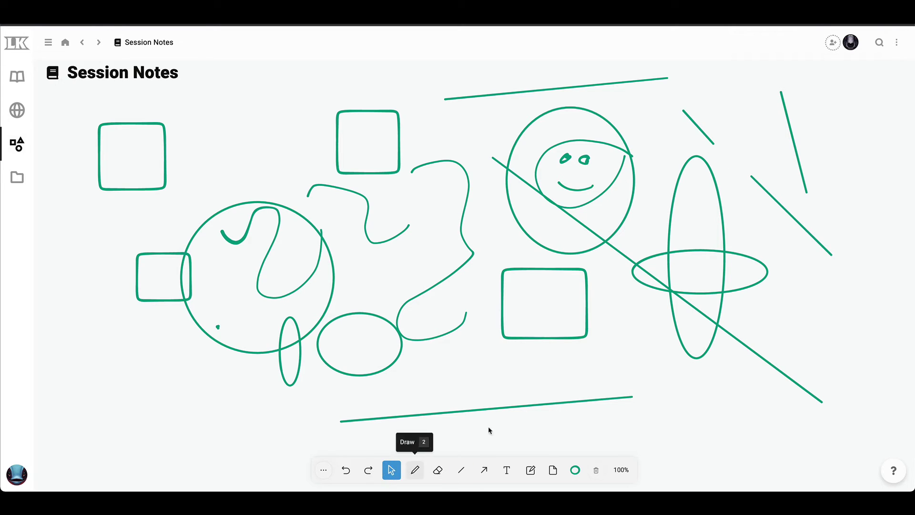
# Recolour the square above the middle squiggle to light brown
pyautogui.click(536, 298)
pyautogui.click(399, 155)
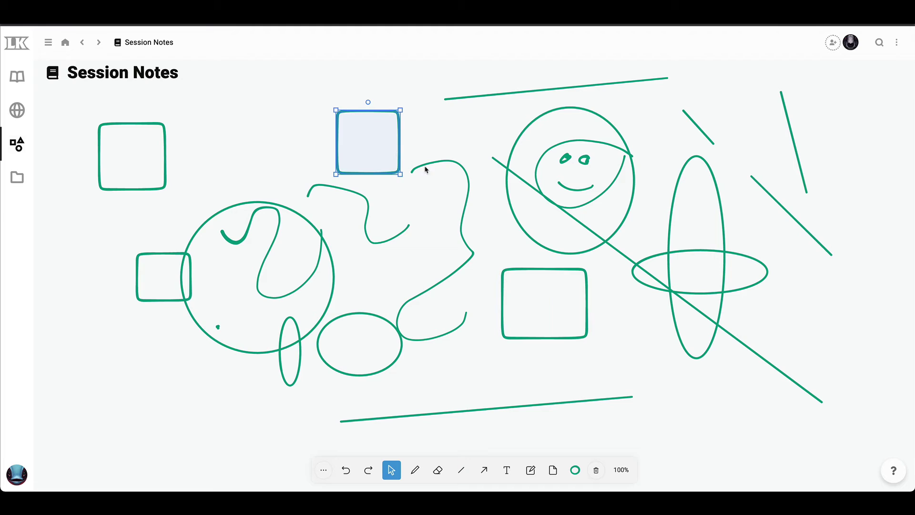
pyautogui.click(435, 165)
pyautogui.click(394, 145)
pyautogui.click(576, 471)
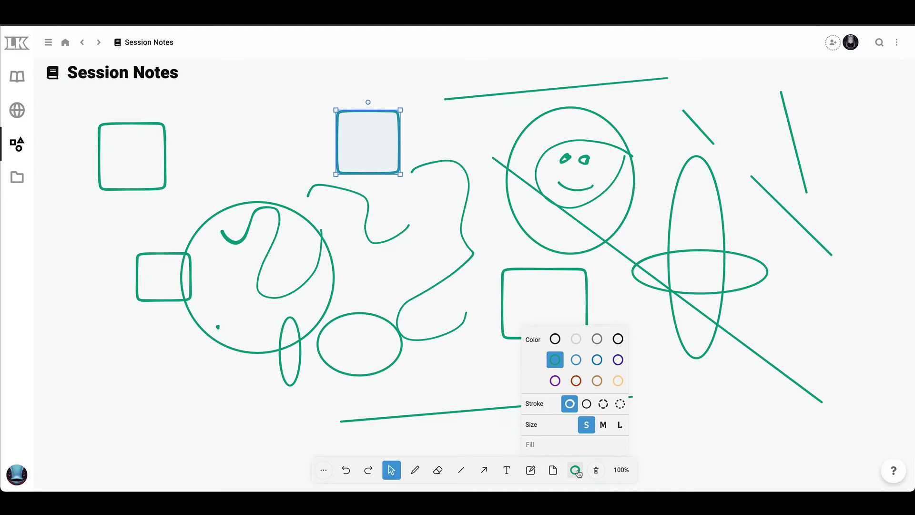
pyautogui.click(576, 359)
pyautogui.click(597, 359)
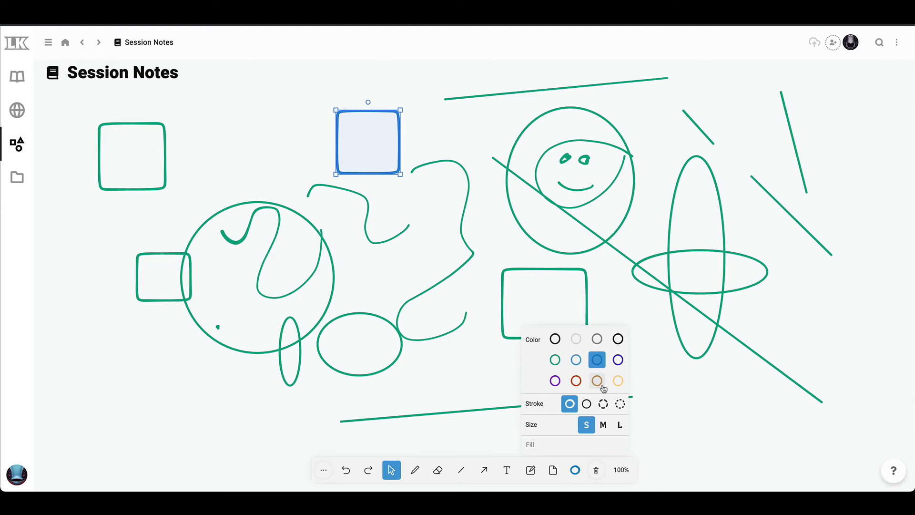
pyautogui.click(601, 384)
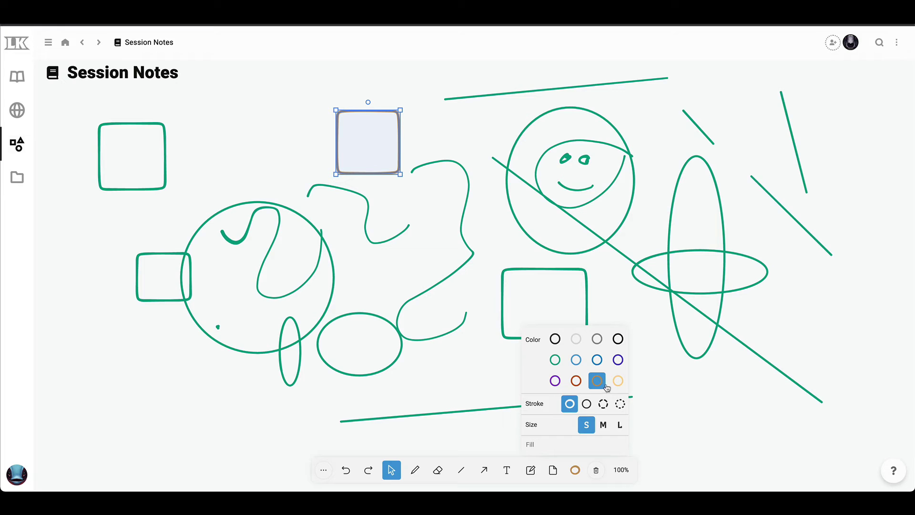
pyautogui.click(672, 381)
# Select the long squiggle, the ellipse beneath it and the rectangle below the smiley face together and recolour them indigo
pyautogui.moveTo(615, 368); pyautogui.dragTo(312, 155)
pyautogui.click(575, 470)
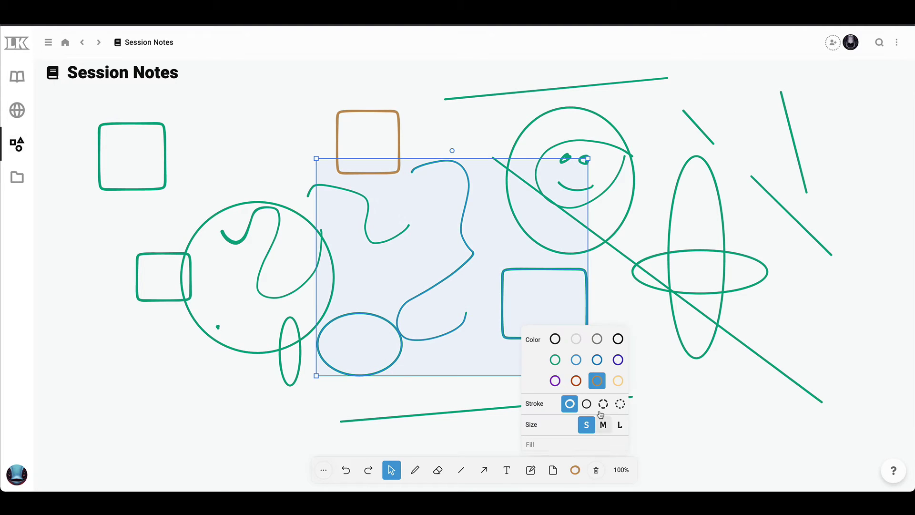
pyautogui.click(618, 380)
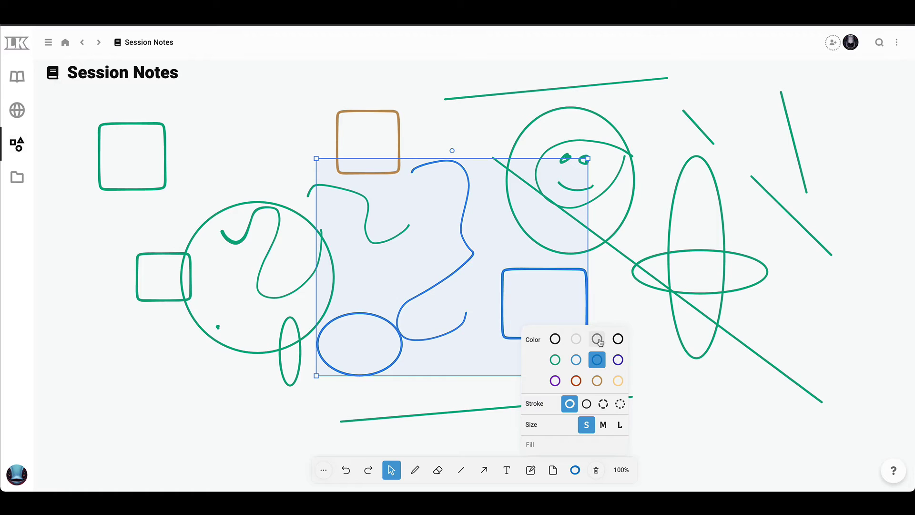
pyautogui.click(597, 445)
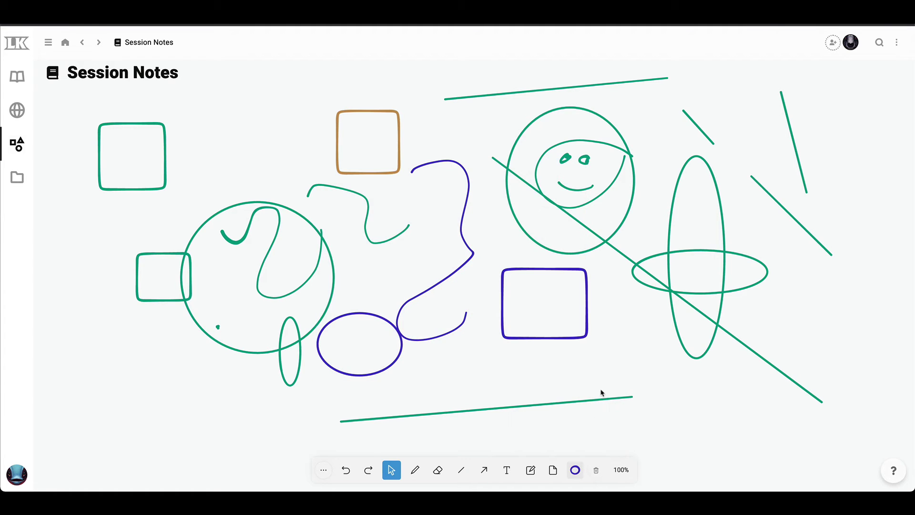
# Move the long line beneath the shapes up so it crosses the smiley face and the tall ellipse
pyautogui.moveTo(606, 400); pyautogui.dragTo(721, 177)
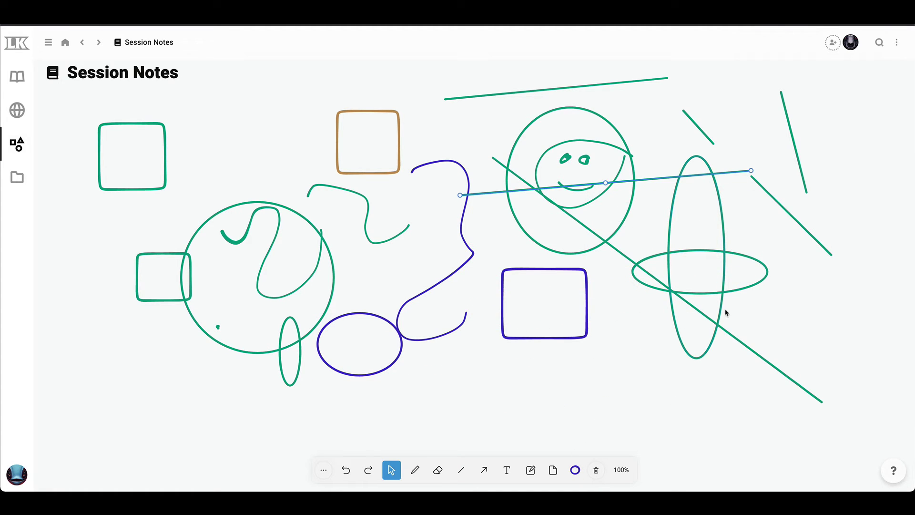
pyautogui.click(713, 321)
pyautogui.click(671, 333)
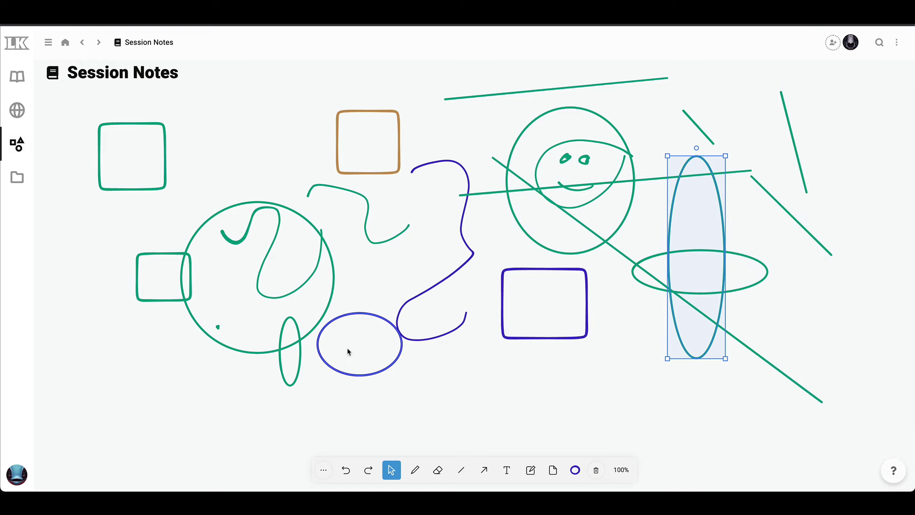
# Turn on the fill for the indigo ellipse below the squiggles
pyautogui.click(367, 356)
pyautogui.click(575, 471)
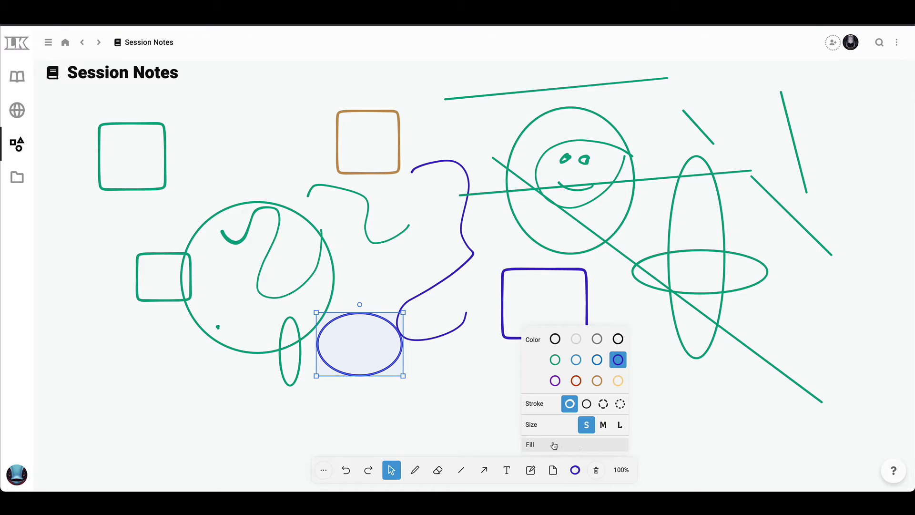
pyautogui.click(529, 443)
pyautogui.click(390, 405)
# Move the filled indigo ellipse to the area below the small green square and enlarge it slightly
pyautogui.moveTo(366, 328); pyautogui.dragTo(195, 402)
pyautogui.click(222, 442)
pyautogui.click(206, 409)
pyautogui.click(239, 428)
pyautogui.click(177, 402)
pyautogui.click(274, 407)
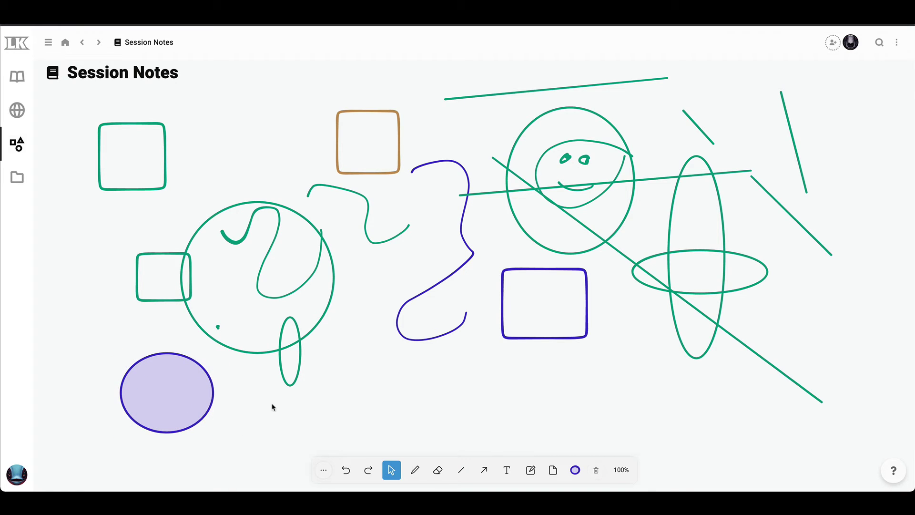
# Turn on the fill for the small green square overlapping the large circle
pyautogui.click(151, 268)
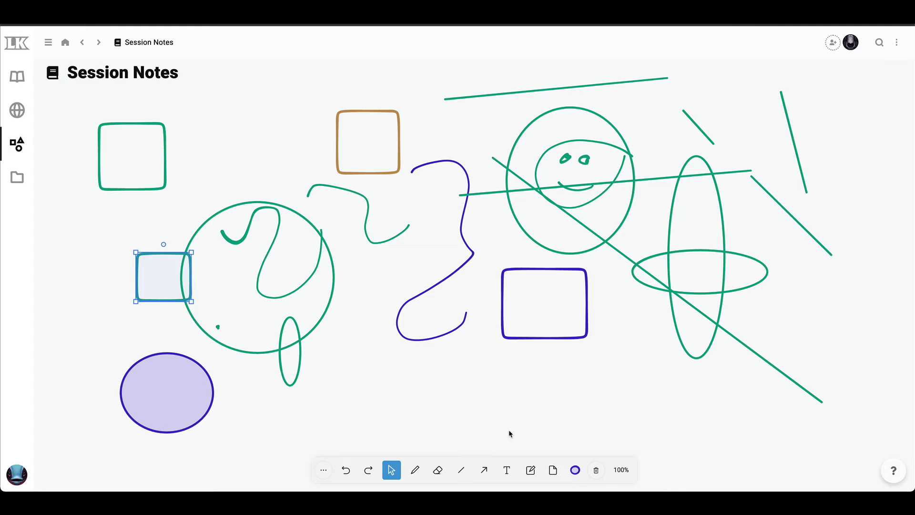
pyautogui.click(575, 470)
pyautogui.click(439, 409)
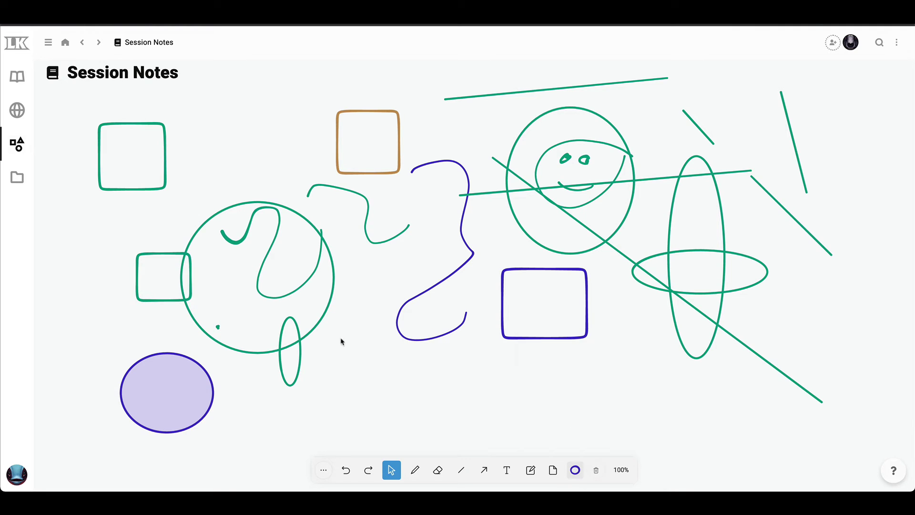
pyautogui.click(171, 281)
pyautogui.click(576, 470)
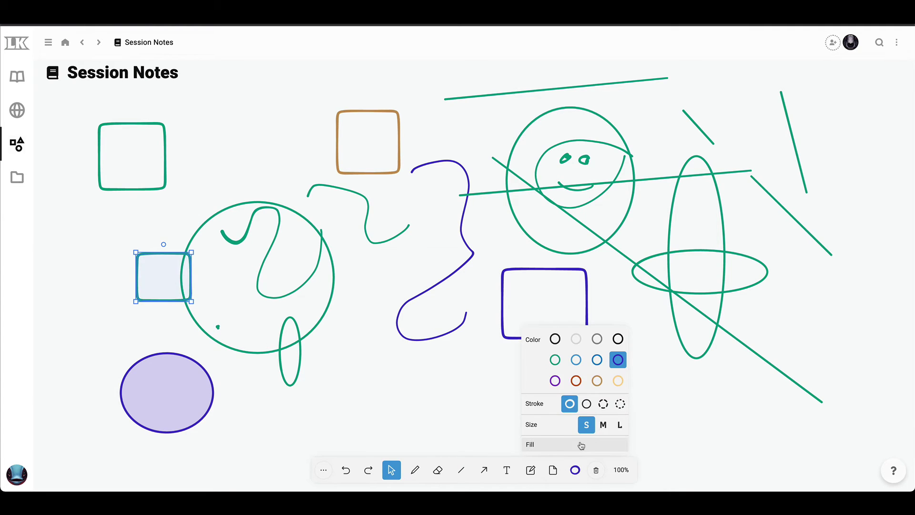
pyautogui.click(530, 444)
pyautogui.click(428, 371)
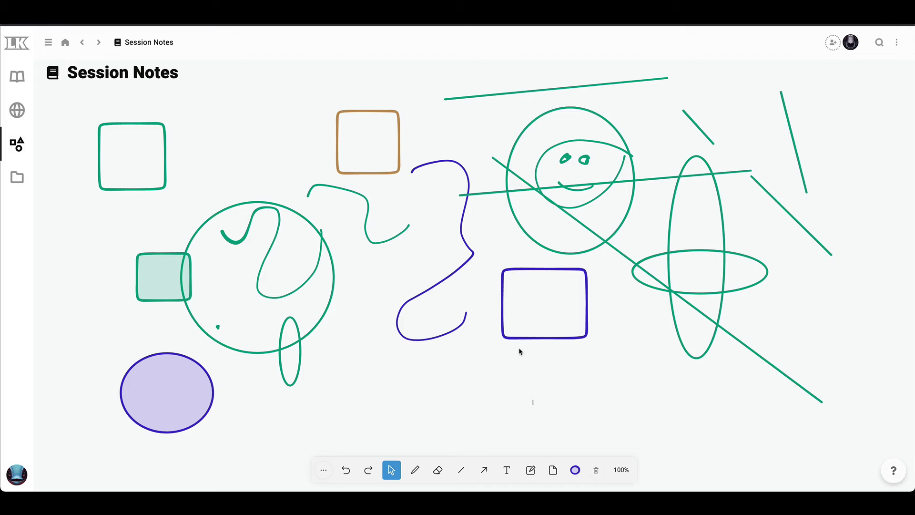
# Try the plain solid and dashed strokes on the indigo rectangle and settle on the dotted stroke
pyautogui.click(505, 299)
pyautogui.click(576, 471)
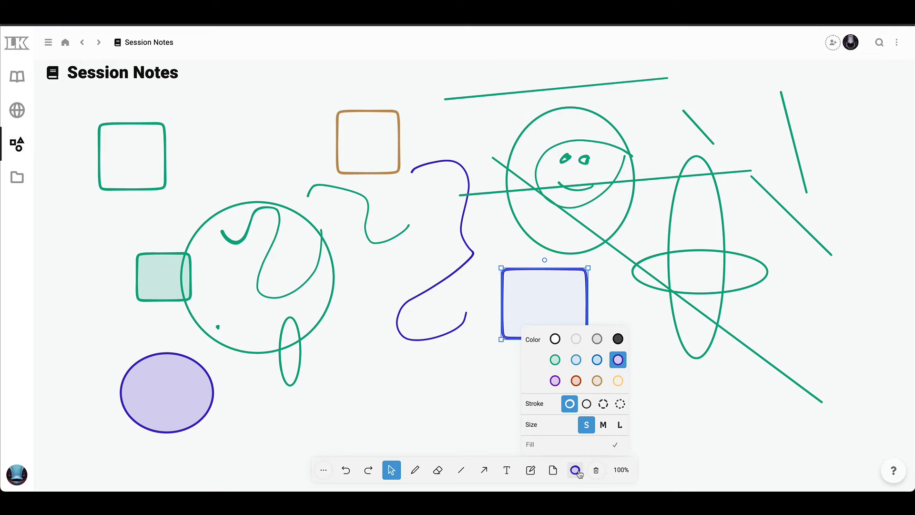
pyautogui.click(587, 404)
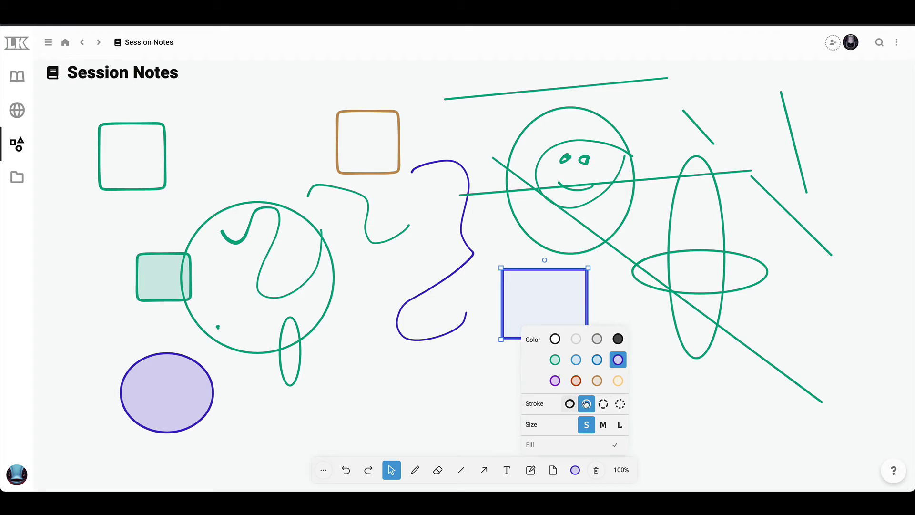
pyautogui.click(603, 404)
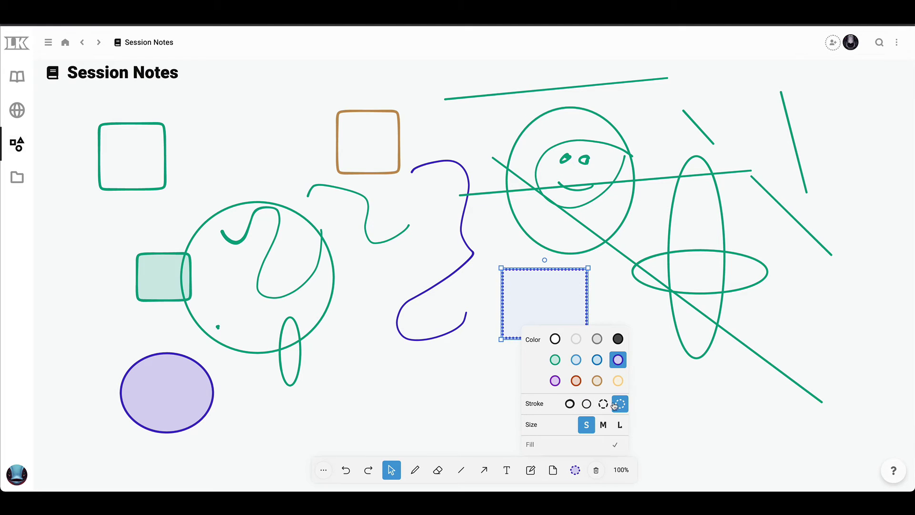
pyautogui.click(619, 403)
pyautogui.click(614, 268)
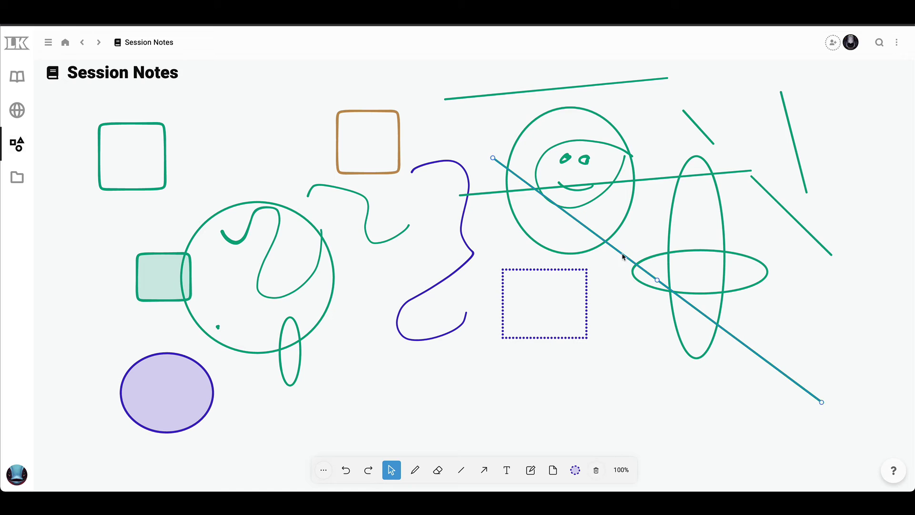
# Move the long green diagonal line down below the smiley face and give it a dashed stroke
pyautogui.moveTo(624, 256); pyautogui.dragTo(582, 385)
pyautogui.click(575, 470)
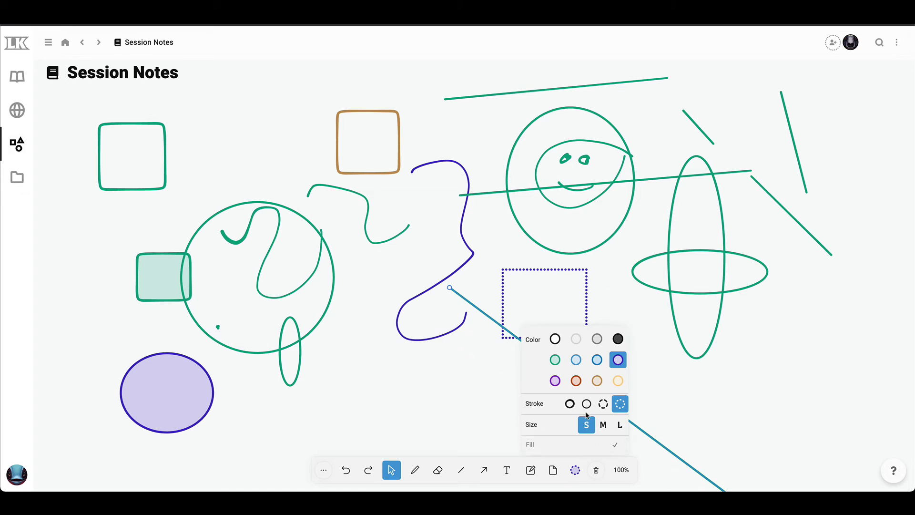
pyautogui.click(604, 404)
pyautogui.click(461, 382)
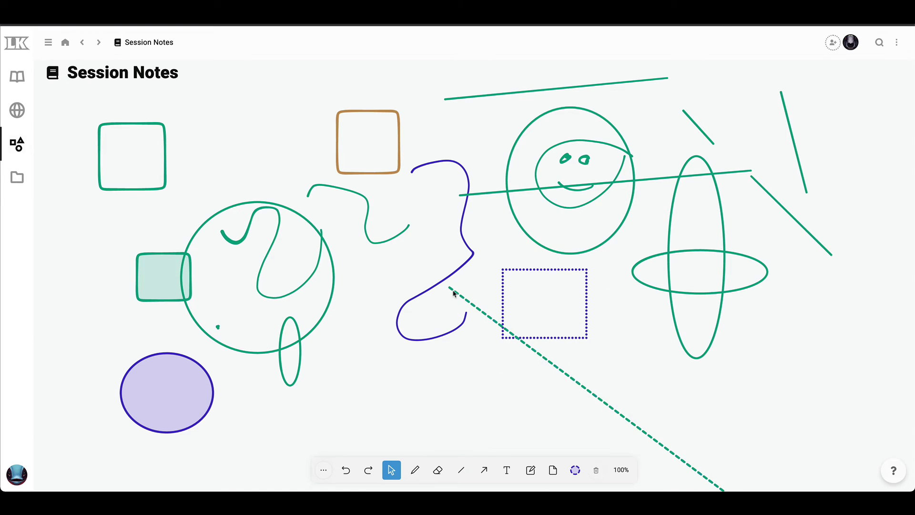
# Flatten the dashed line's slope by moving its upper end, and shift the whole line up to start inside the large circle
pyautogui.click(450, 289)
pyautogui.moveTo(450, 288); pyautogui.dragTo(358, 371)
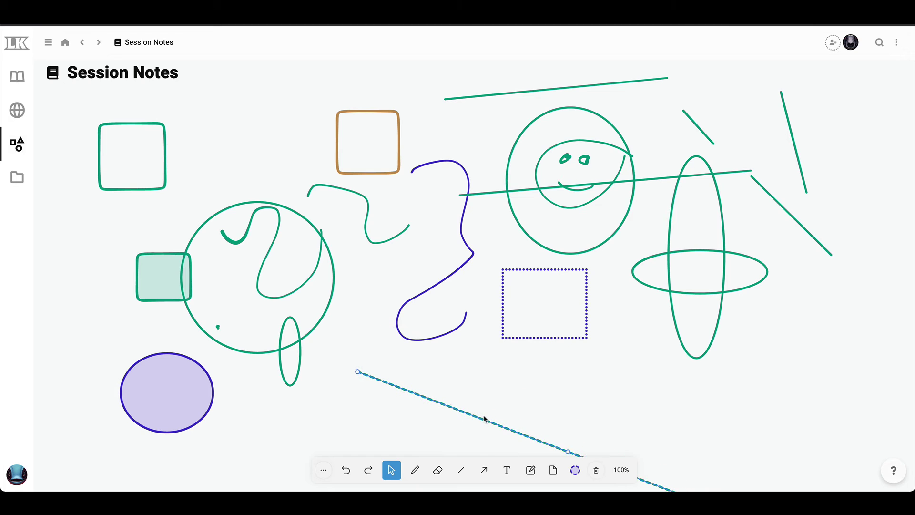
pyautogui.moveTo(482, 419); pyautogui.dragTo(395, 349)
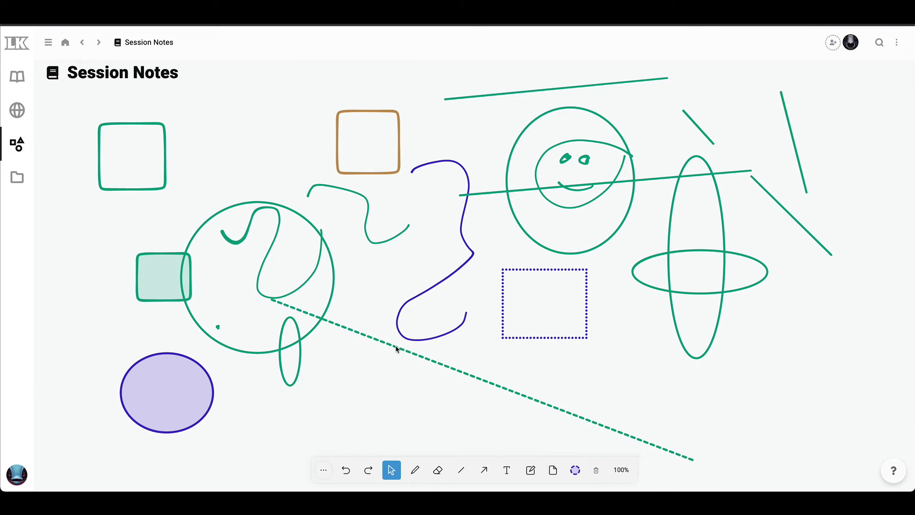
# Recolour the dashed line to dark orange-red
pyautogui.click(575, 469)
pyautogui.click(575, 380)
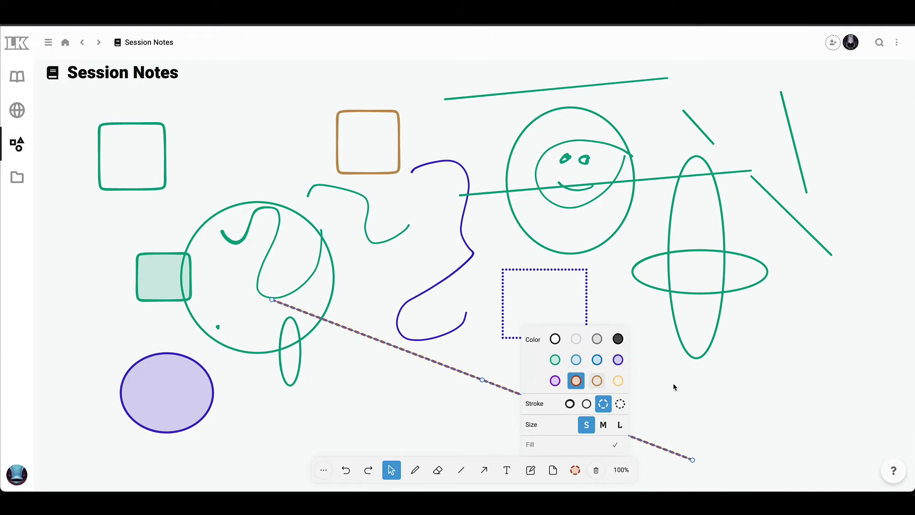
pyautogui.click(689, 387)
# Set the dotted indigo rectangle's stroke size to L and change its stroke to the hand-drawn solid style
pyautogui.moveTo(611, 353); pyautogui.dragTo(495, 284)
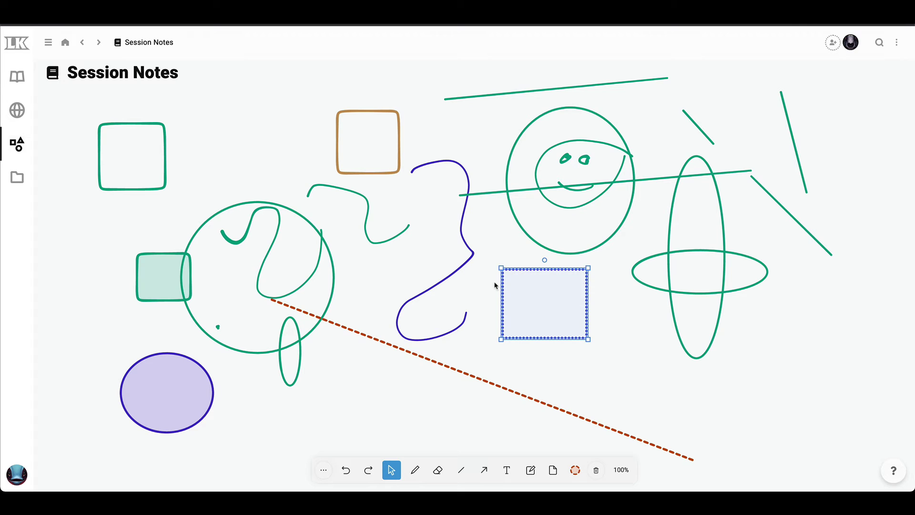
pyautogui.click(575, 469)
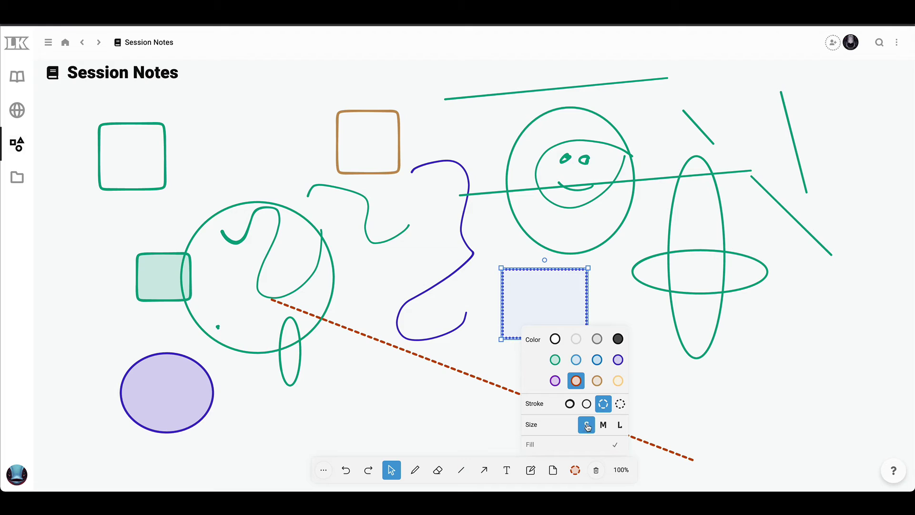
pyautogui.click(603, 425)
pyautogui.click(618, 424)
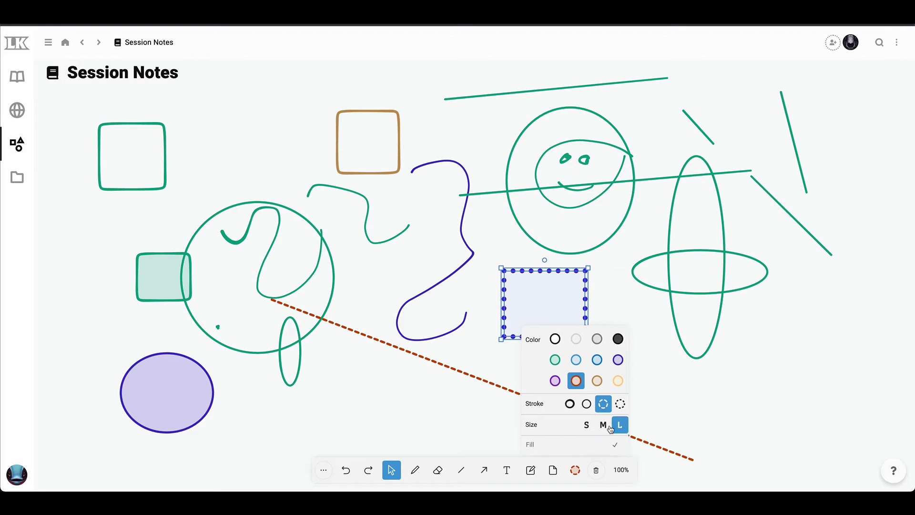
pyautogui.click(570, 404)
pyautogui.moveTo(518, 263)
pyautogui.mouseDown()
pyautogui.moveTo(316, 108)
pyautogui.moveTo(294, 129)
pyautogui.mouseUp()
pyautogui.click(508, 320)
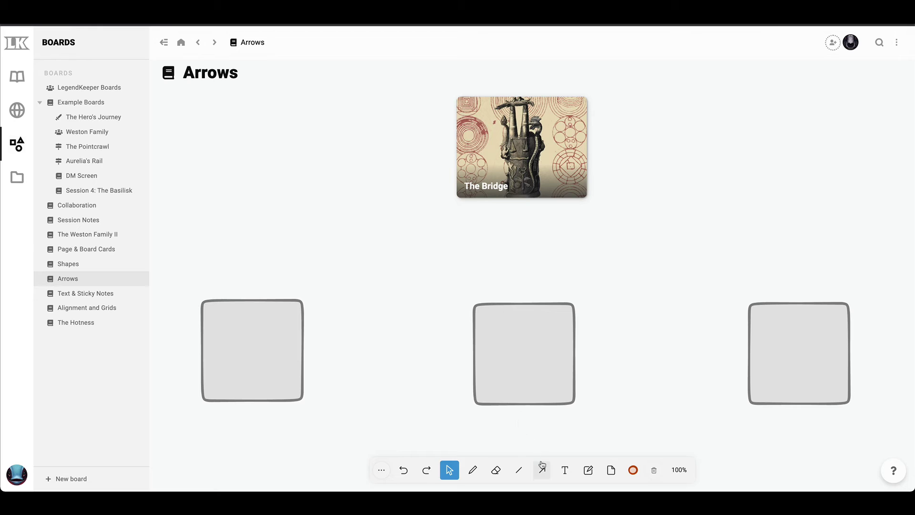
# Select the three grey squares and The Bridge card on the Arrows board in turn to examine the items available for connecting
pyautogui.click(541, 470)
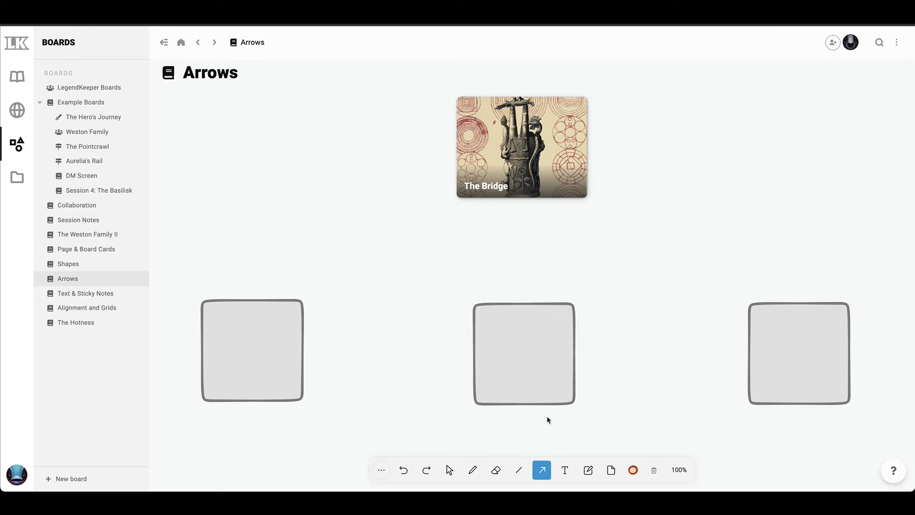
pyautogui.click(450, 470)
pyautogui.click(559, 331)
pyautogui.click(267, 348)
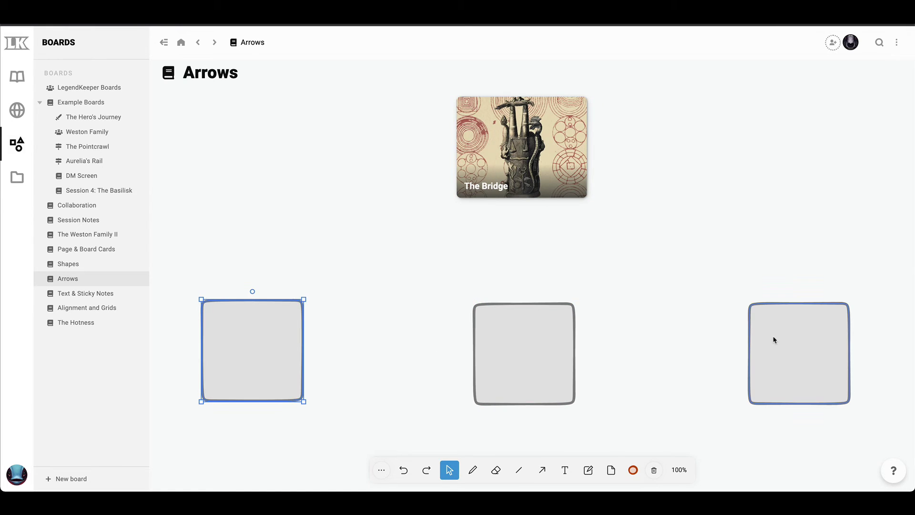
pyautogui.click(774, 341)
pyautogui.click(560, 343)
pyautogui.click(255, 350)
pyautogui.click(526, 348)
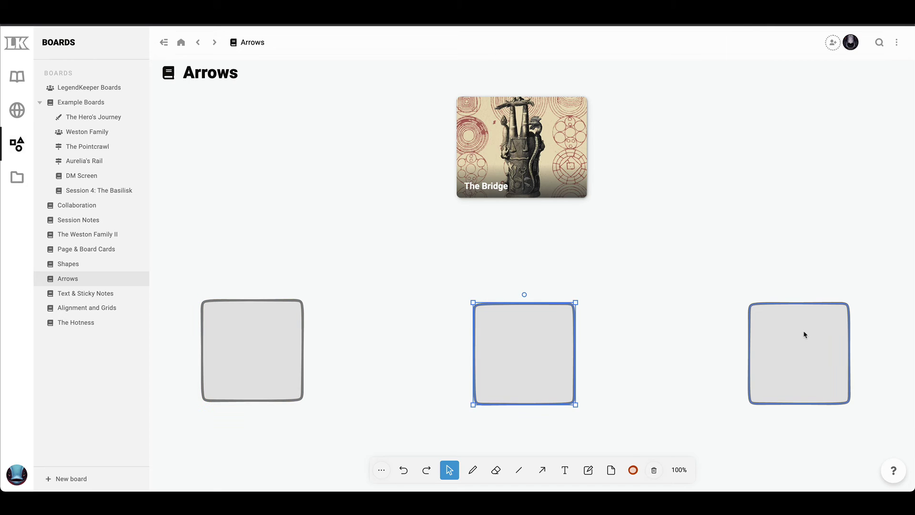
pyautogui.click(805, 335)
pyautogui.click(515, 148)
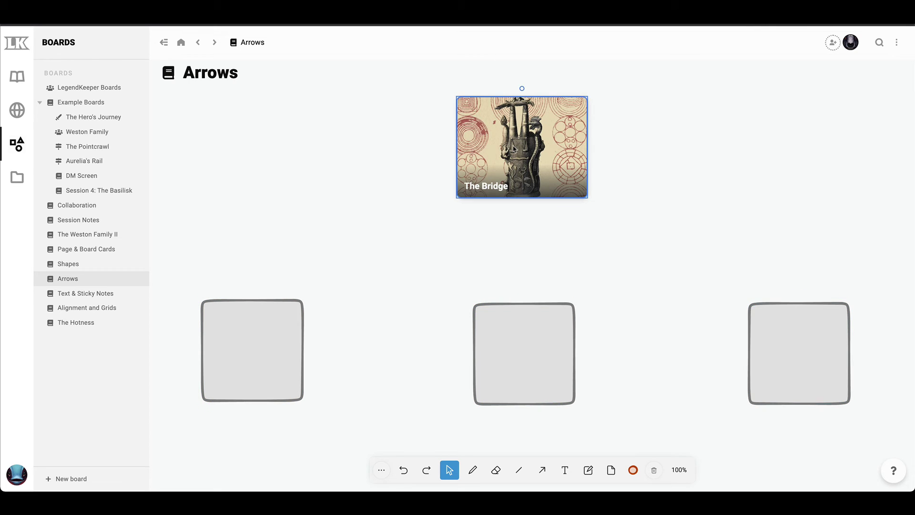
# Draw arrows from The Bridge card to the middle grey square, and from that square to the left and right squares
pyautogui.click(549, 470)
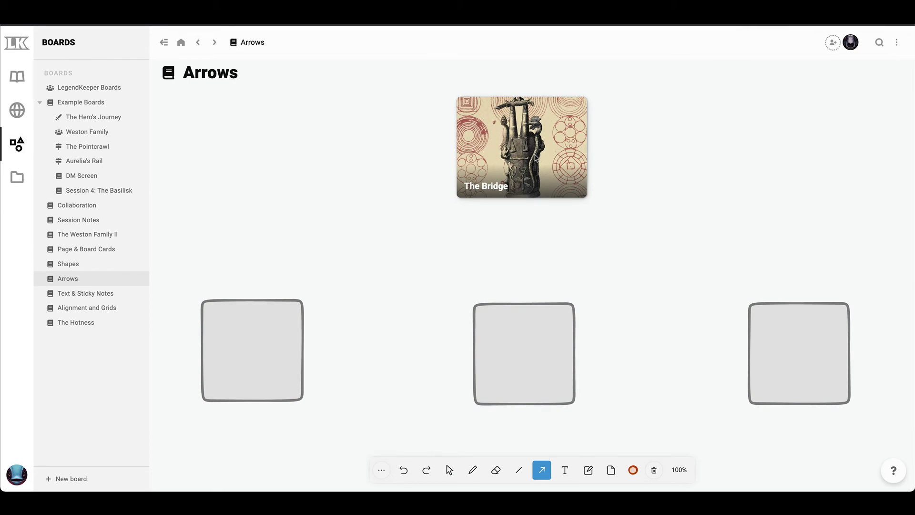
pyautogui.moveTo(536, 199); pyautogui.dragTo(524, 314)
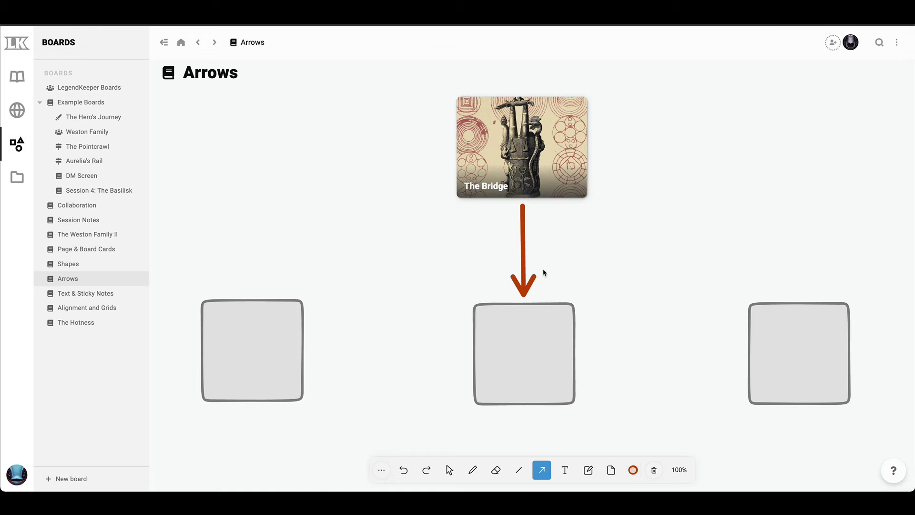
pyautogui.click(449, 470)
pyautogui.click(542, 470)
pyautogui.moveTo(547, 360); pyautogui.dragTo(289, 351)
pyautogui.moveTo(515, 359); pyautogui.dragTo(800, 351)
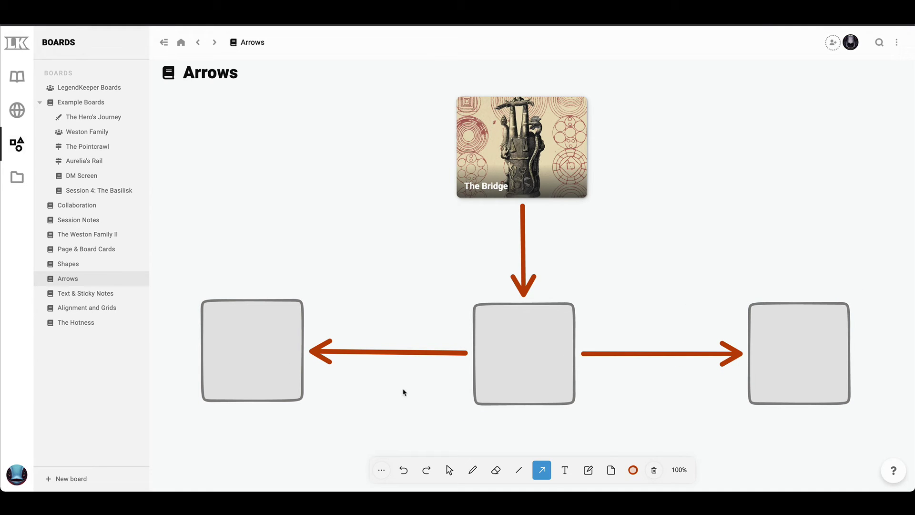
# Move the left and right grey squares farther outward and the middle square down and to the left
pyautogui.click(449, 470)
pyautogui.click(549, 388)
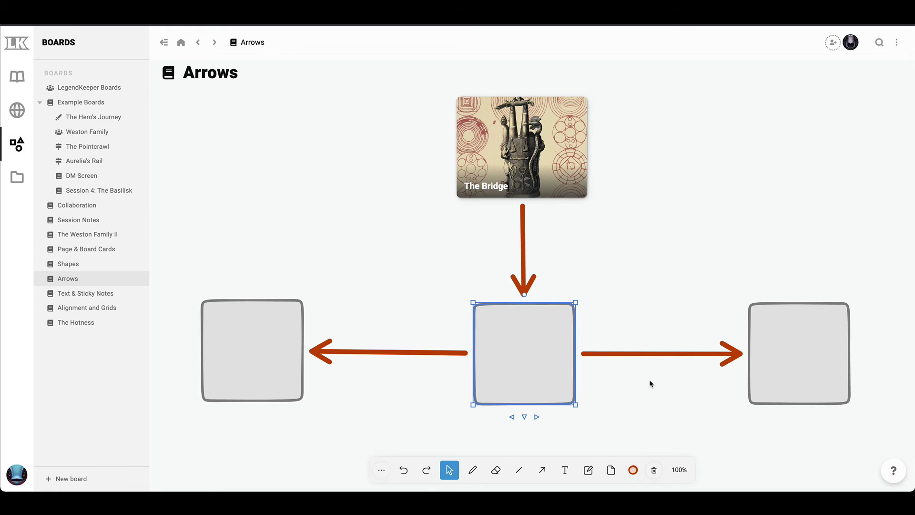
pyautogui.scroll(-5, 651, 383)
pyautogui.scroll(3, 651, 383)
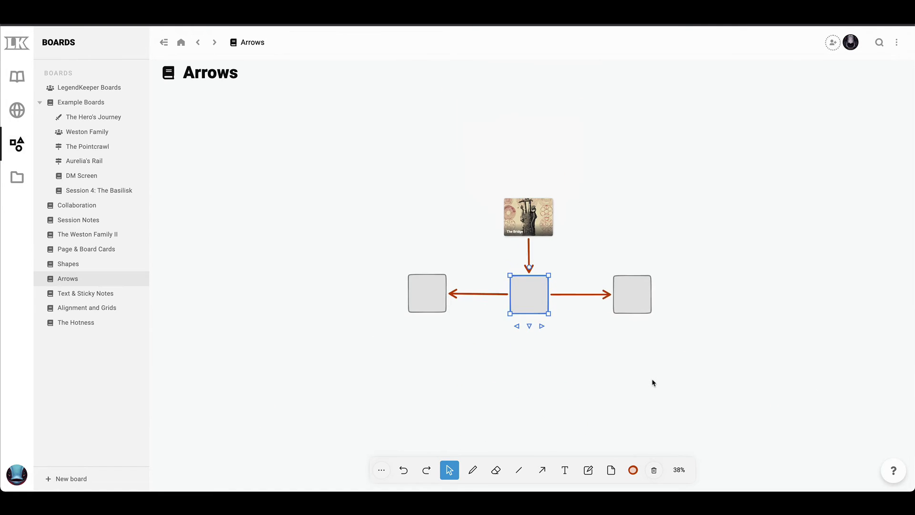
pyautogui.click(376, 309)
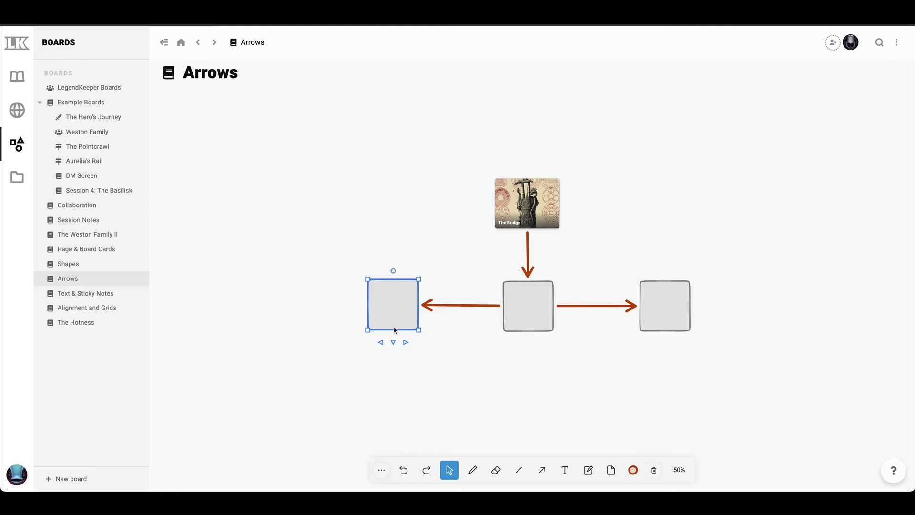
pyautogui.moveTo(401, 311); pyautogui.dragTo(346, 314)
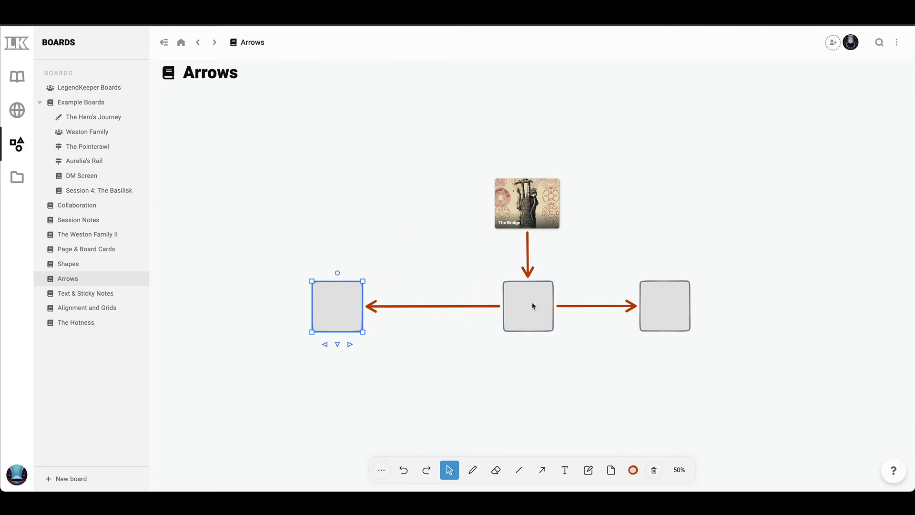
pyautogui.moveTo(534, 307); pyautogui.dragTo(484, 357)
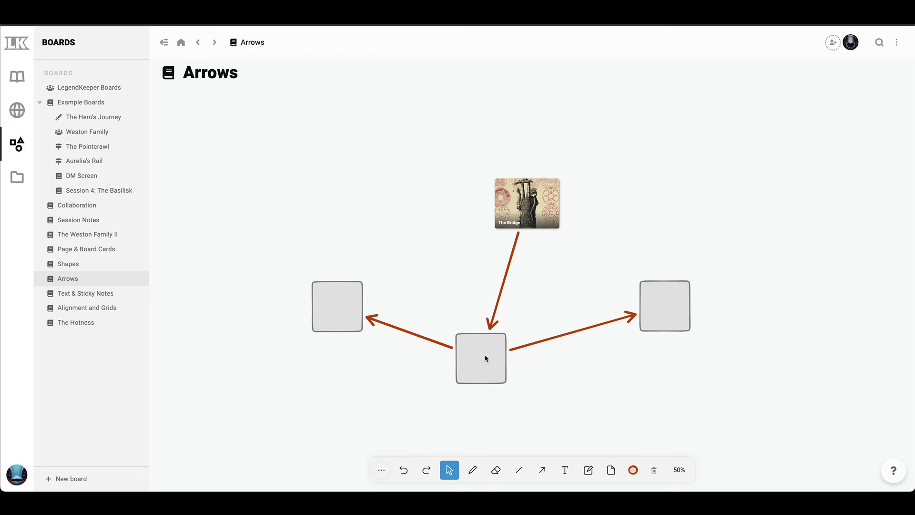
pyautogui.moveTo(645, 302); pyautogui.dragTo(732, 303)
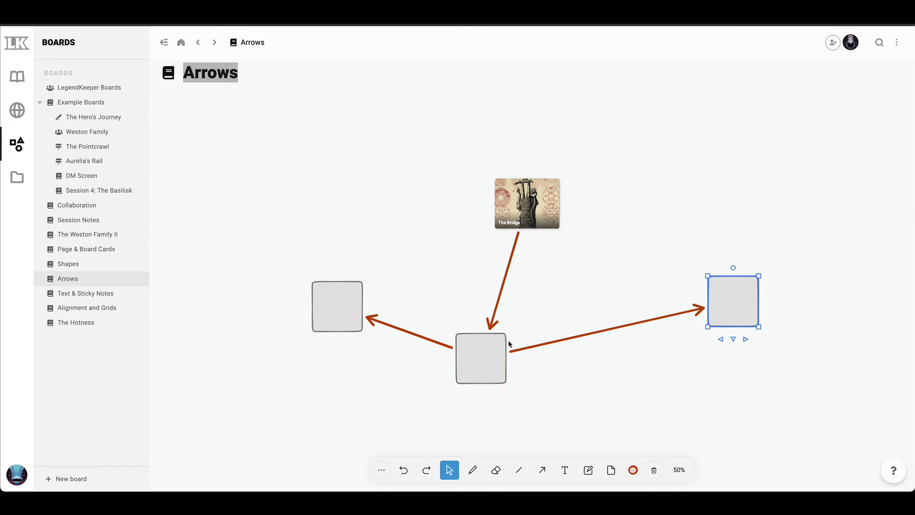
# Reposition the middle square directly below The Bridge card and shift the right square slightly down
pyautogui.moveTo(508, 343); pyautogui.dragTo(540, 342)
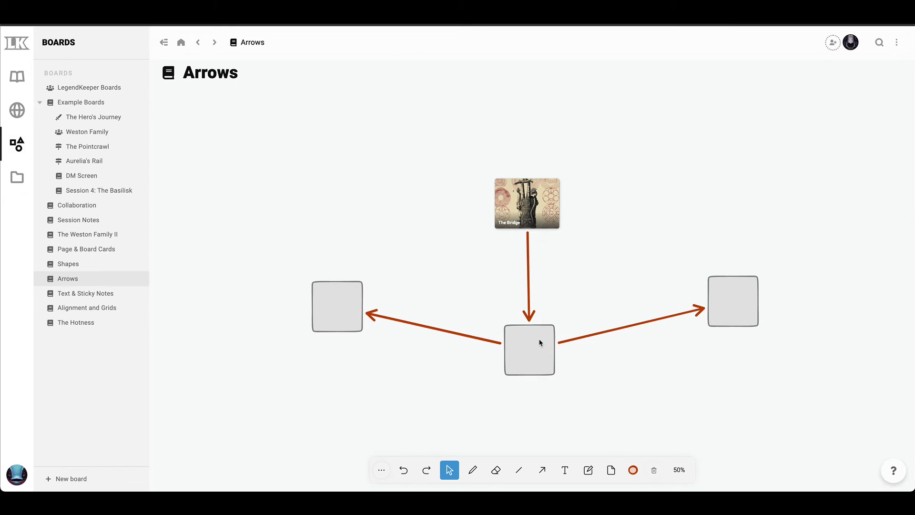
pyautogui.click(635, 371)
pyautogui.click(624, 327)
pyautogui.moveTo(723, 309); pyautogui.dragTo(735, 320)
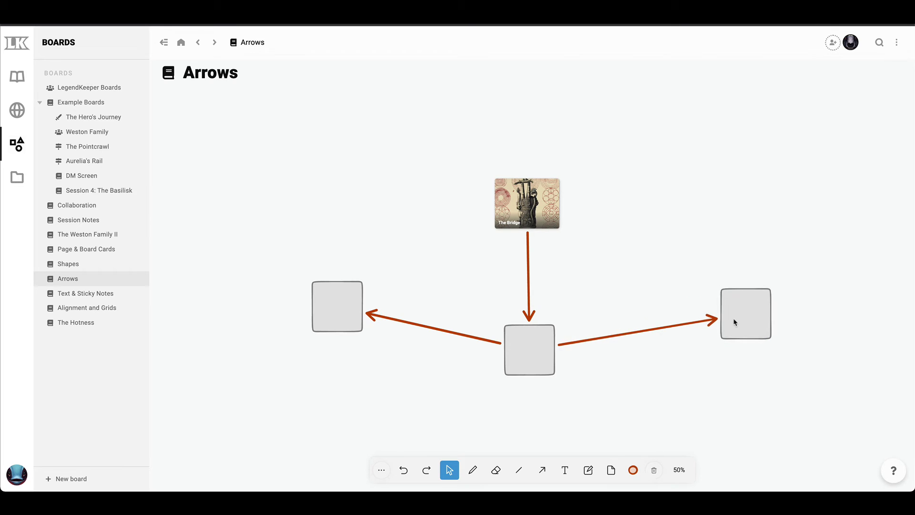
# Toggle the arrowhead at the right square off and on, and add one at the arrow's middle-square end
pyautogui.click(628, 332)
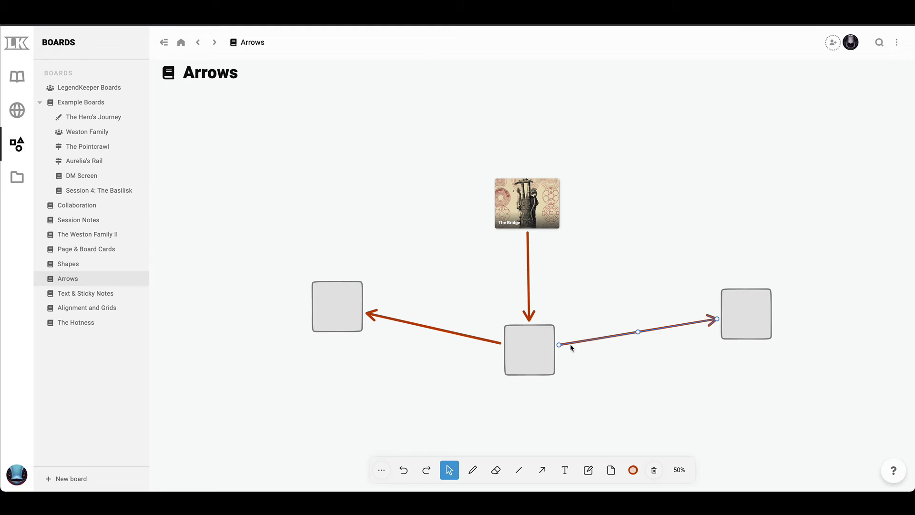
pyautogui.doubleClick(717, 319)
pyautogui.doubleClick(717, 319)
pyautogui.doubleClick(717, 319)
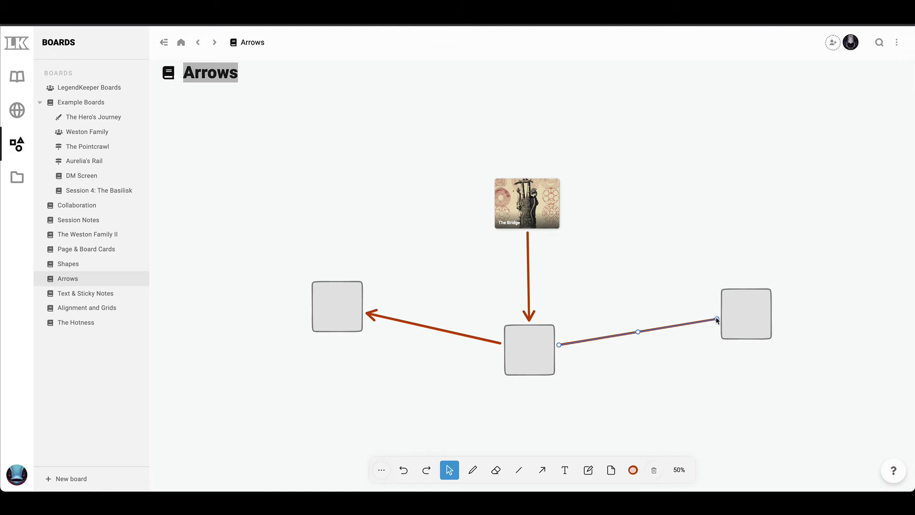
pyautogui.doubleClick(717, 320)
pyautogui.doubleClick(560, 344)
pyautogui.click(620, 375)
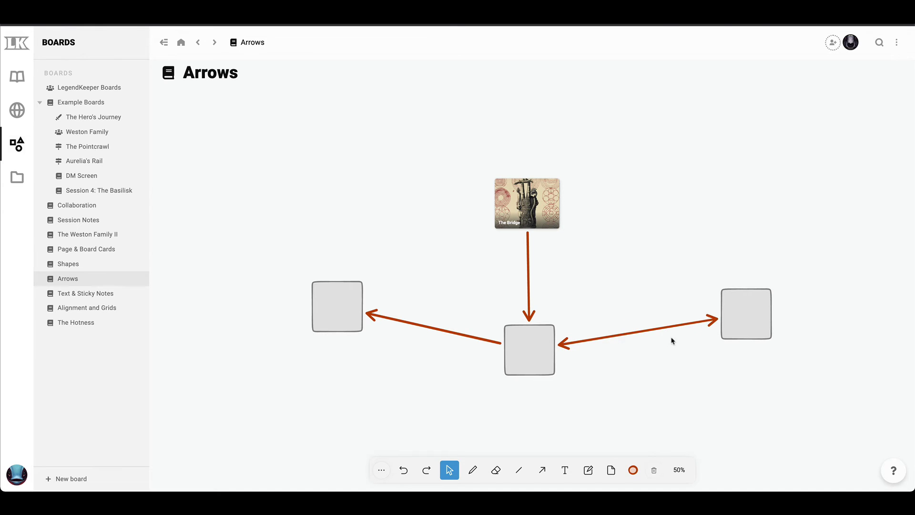
# Remove both arrowheads from the arrow between the middle and right squares, and restore them at both ends
pyautogui.click(716, 322)
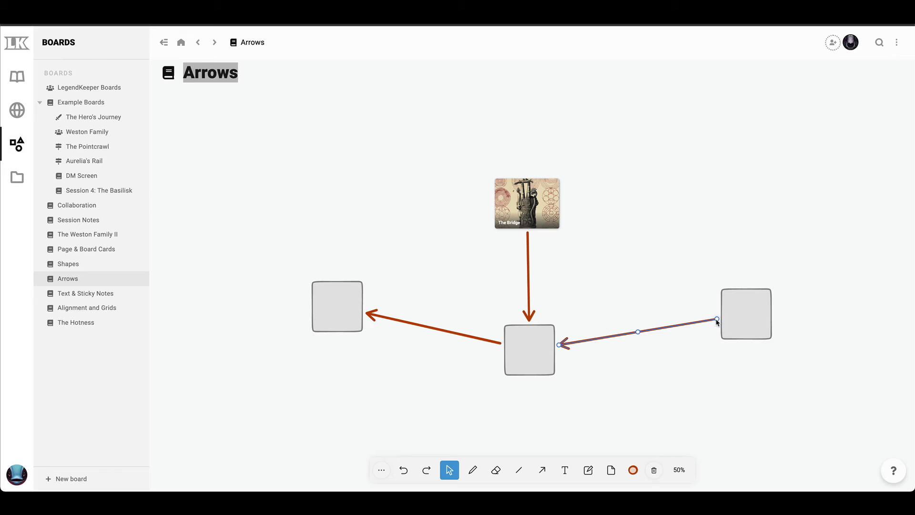
pyautogui.doubleClick(560, 344)
pyautogui.click(646, 362)
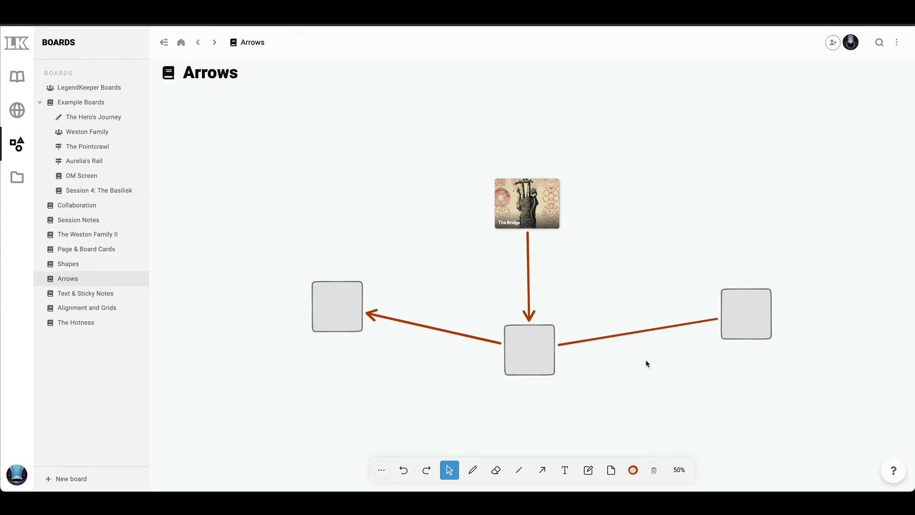
pyautogui.click(639, 333)
pyautogui.doubleClick(559, 345)
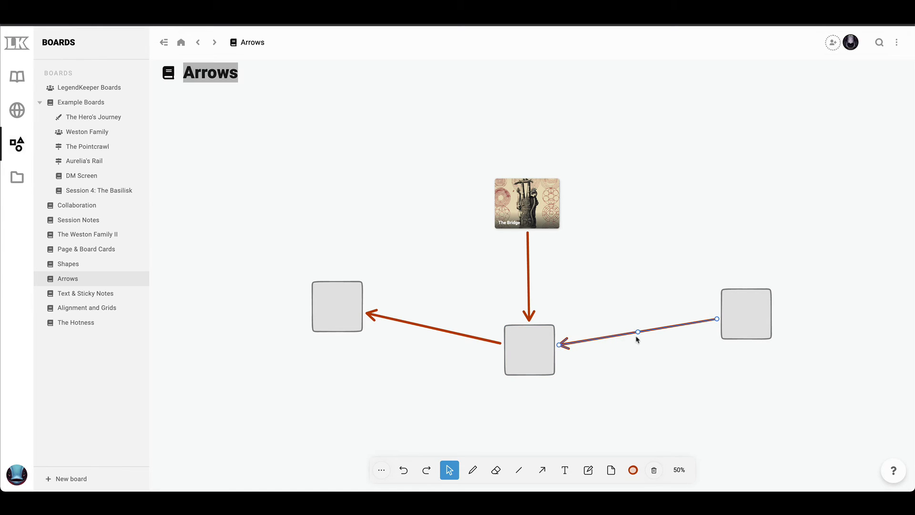
pyautogui.doubleClick(716, 319)
# Bend the double-headed arrow into a downward curve and move the right square up and slightly inward
pyautogui.moveTo(639, 333); pyautogui.dragTo(653, 376)
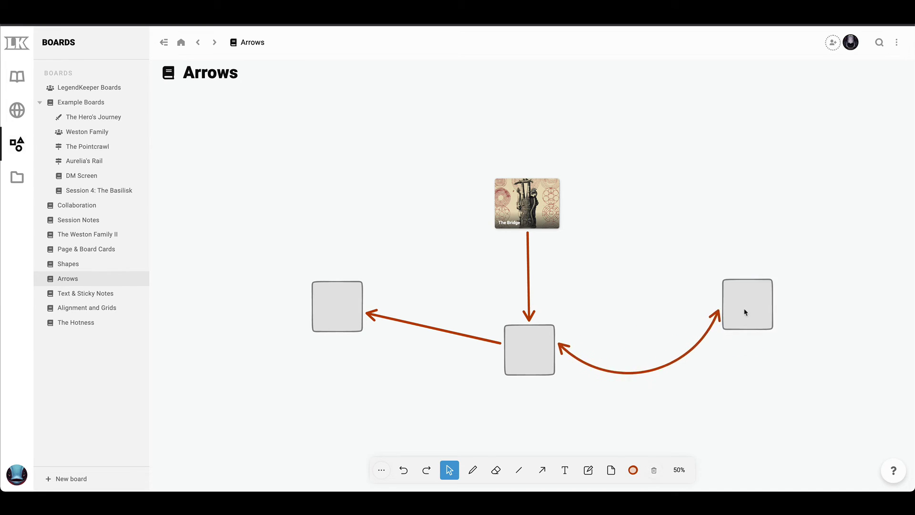
pyautogui.moveTo(738, 328); pyautogui.dragTo(711, 261)
pyautogui.click(712, 268)
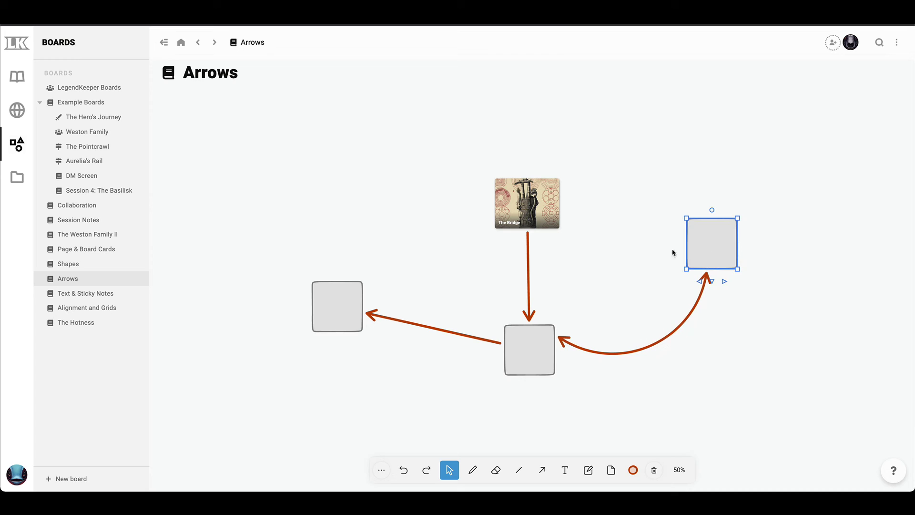
# Deepen the double-headed arrow's downward curve and move the left square down and farther outward
pyautogui.click(703, 392)
pyautogui.click(651, 346)
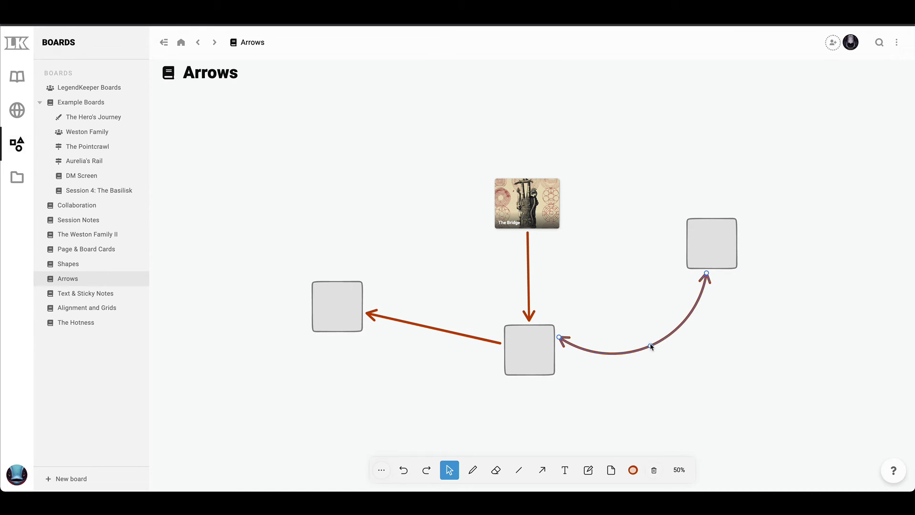
pyautogui.moveTo(651, 346); pyautogui.dragTo(673, 354)
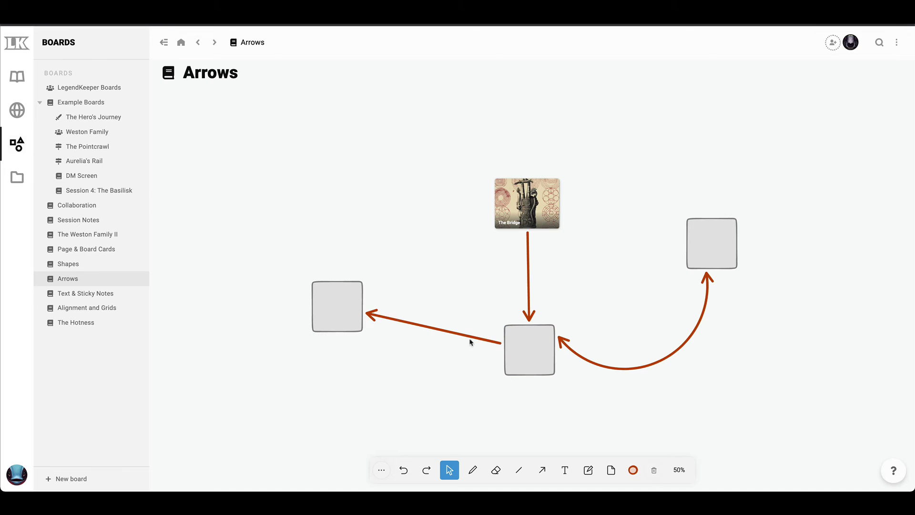
pyautogui.moveTo(335, 327); pyautogui.dragTo(302, 361)
# Label the arrow from The Bridge card to the middle square "The bridge flows..."
pyautogui.click(527, 278)
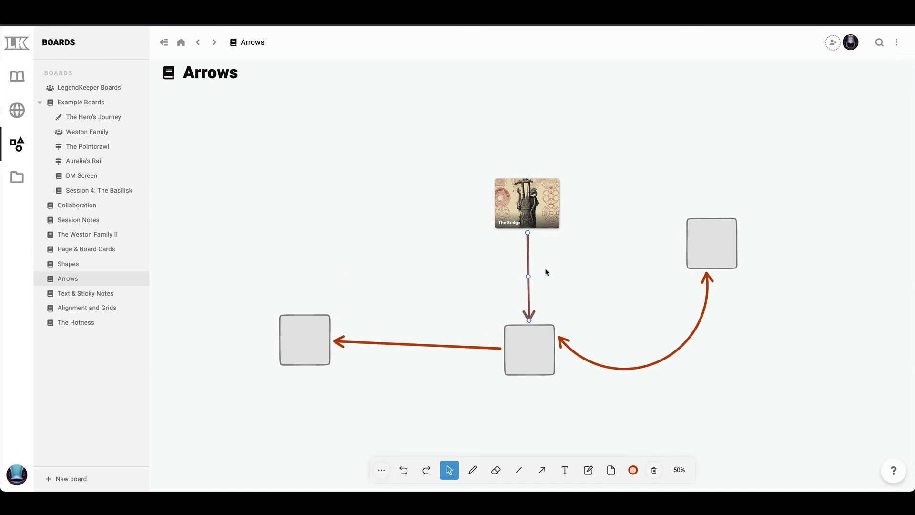
pyautogui.doubleClick(528, 278)
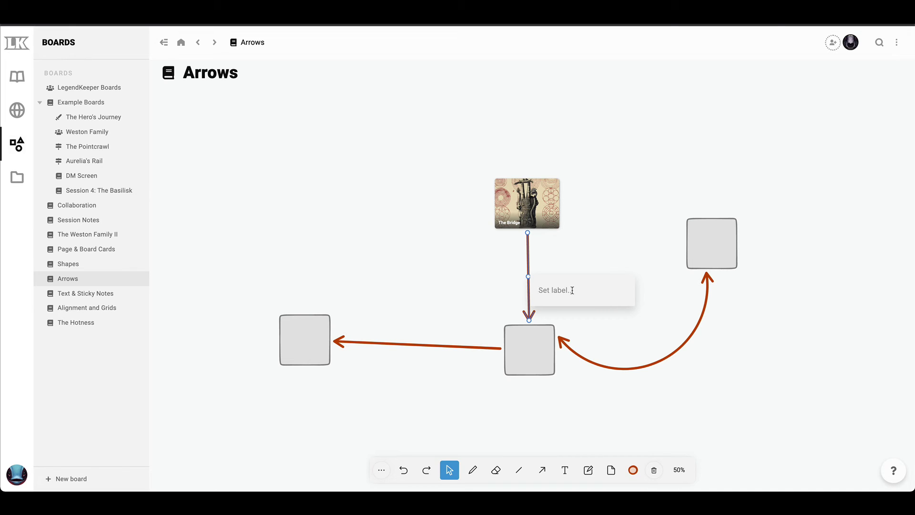
pyautogui.write('The bridge flows...')
pyautogui.press('Escape')
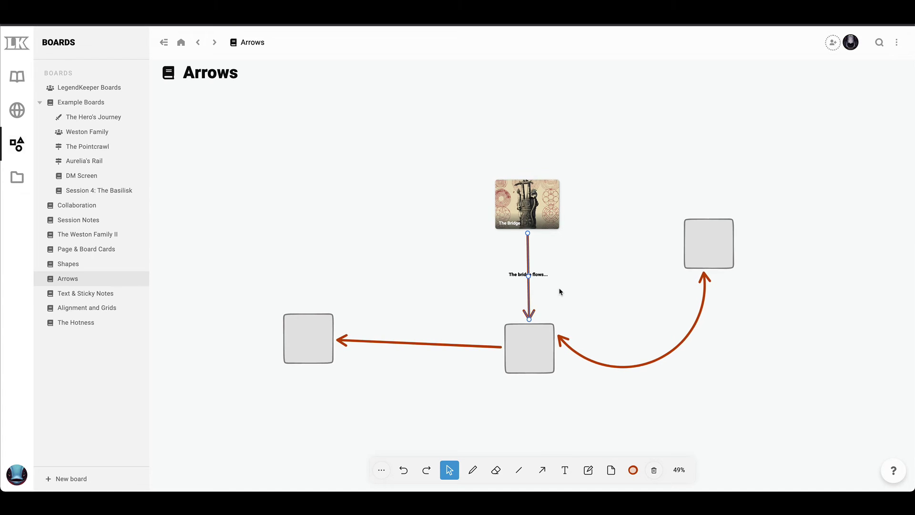
pyautogui.scroll(4, 560, 289)
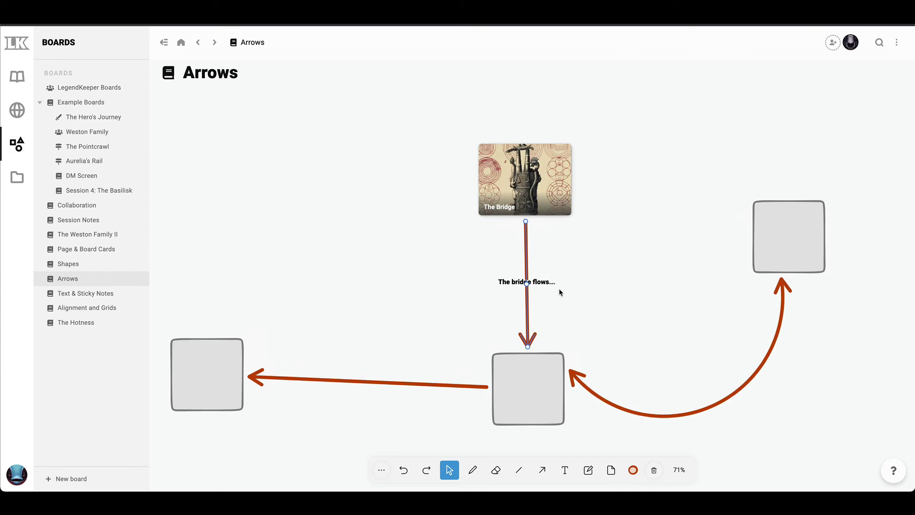
pyautogui.click(603, 336)
pyautogui.scroll(-4, 653, 364)
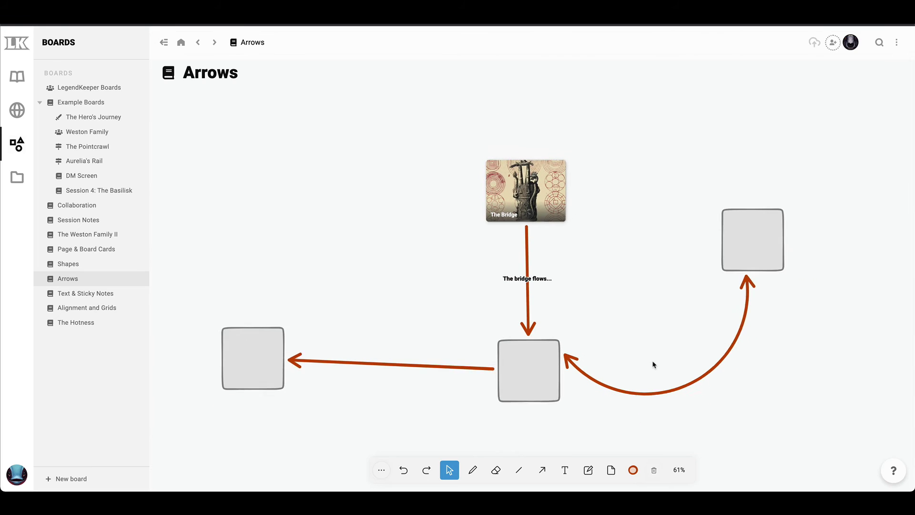
# Move the middle square up and to the left on the Arrows board, and open the Text & Sticky Notes board
pyautogui.click(534, 386)
pyautogui.moveTo(533, 392); pyautogui.dragTo(301, 209)
pyautogui.click(528, 293)
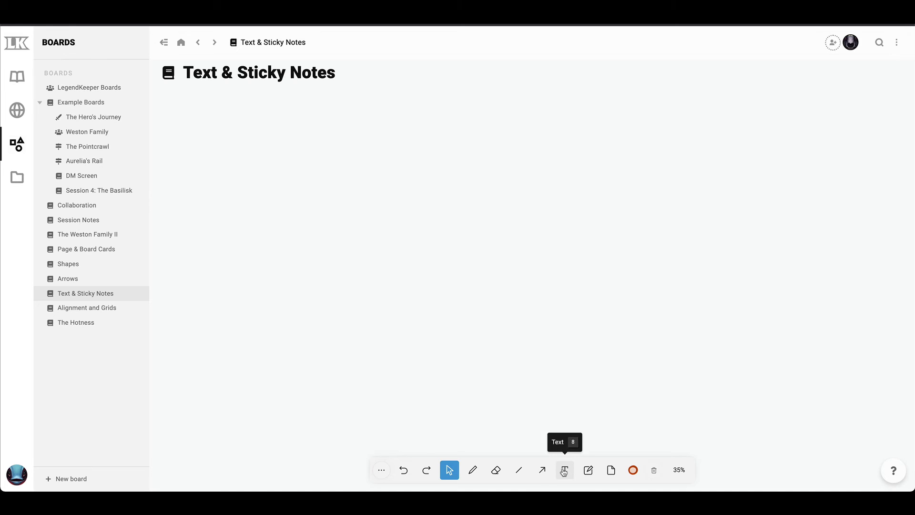
# Add a text item reading "Start typing" in the upper part of the Text & Sticky Notes board
pyautogui.click(566, 472)
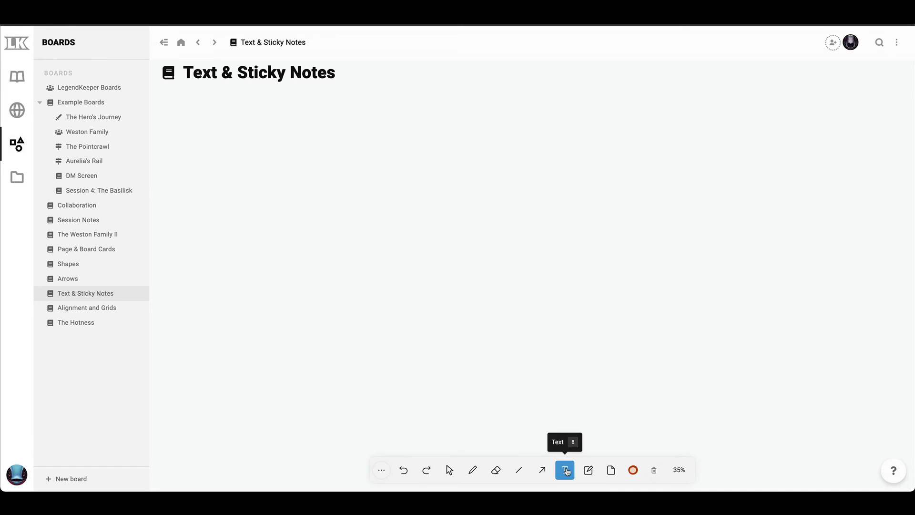
pyautogui.click(590, 472)
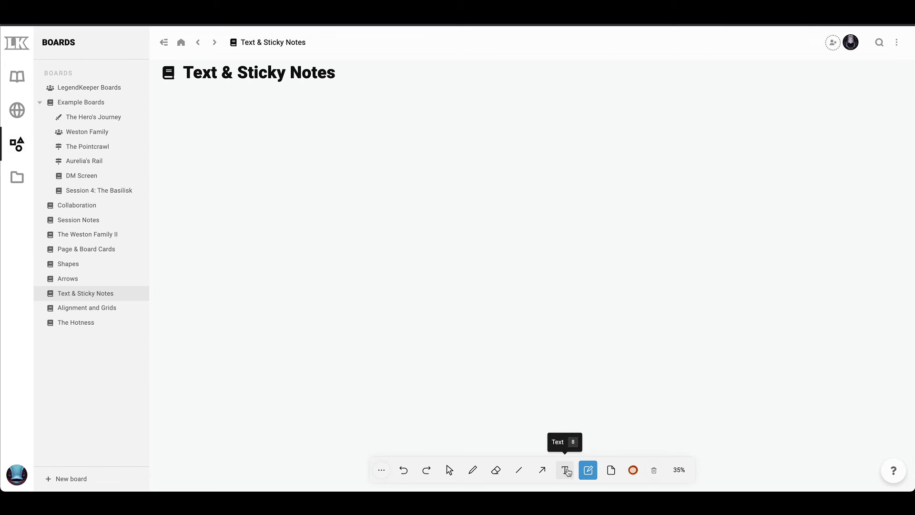
pyautogui.click(566, 470)
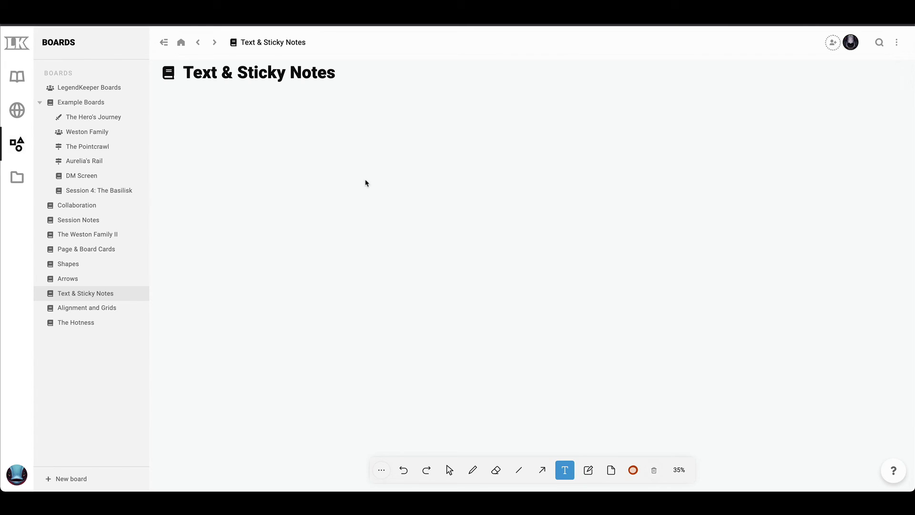
pyautogui.write('Start typion')
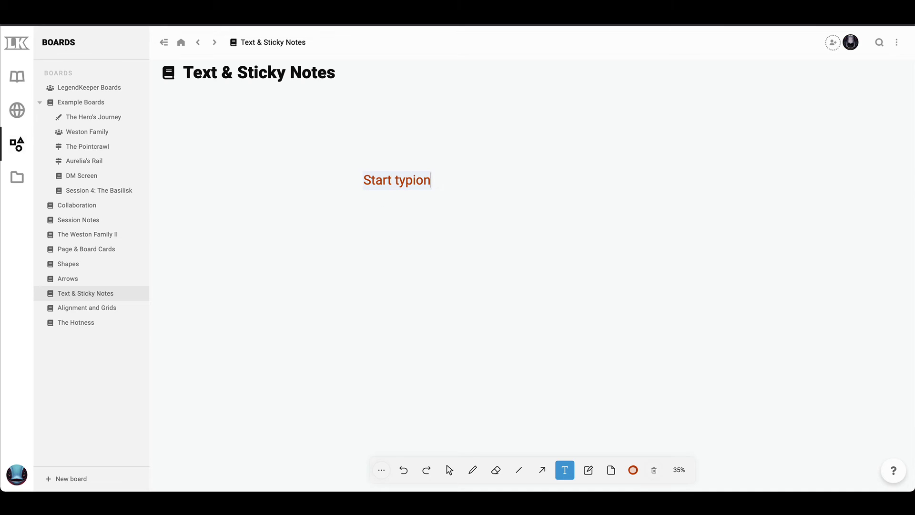
pyautogui.press('BackSpace')
pyautogui.press('BackSpace')
pyautogui.write('ng')
pyautogui.press('Escape')
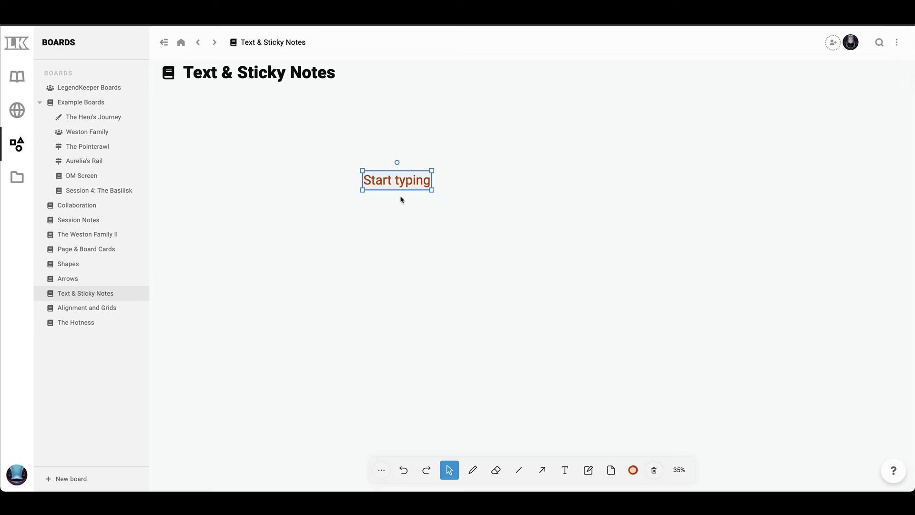
# Enlarge the "Start typing" text to nearly three times its size and recolour it, ending on black
pyautogui.moveTo(413, 185)
pyautogui.mouseDown()
pyautogui.moveTo(415, 202)
pyautogui.moveTo(529, 247)
pyautogui.moveTo(463, 225)
pyautogui.moveTo(519, 241)
pyautogui.moveTo(498, 217)
pyautogui.moveTo(433, 182)
pyautogui.moveTo(434, 171)
pyautogui.moveTo(416, 190)
pyautogui.mouseUp()
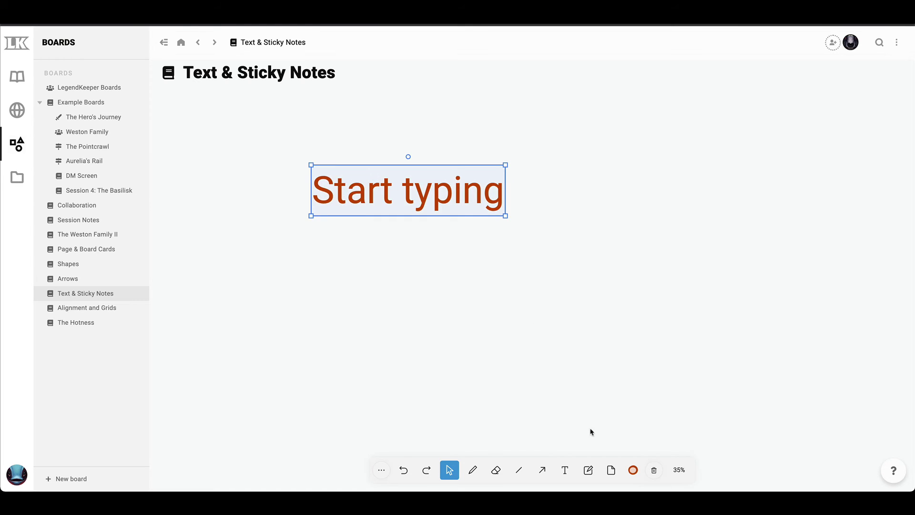
pyautogui.click(633, 469)
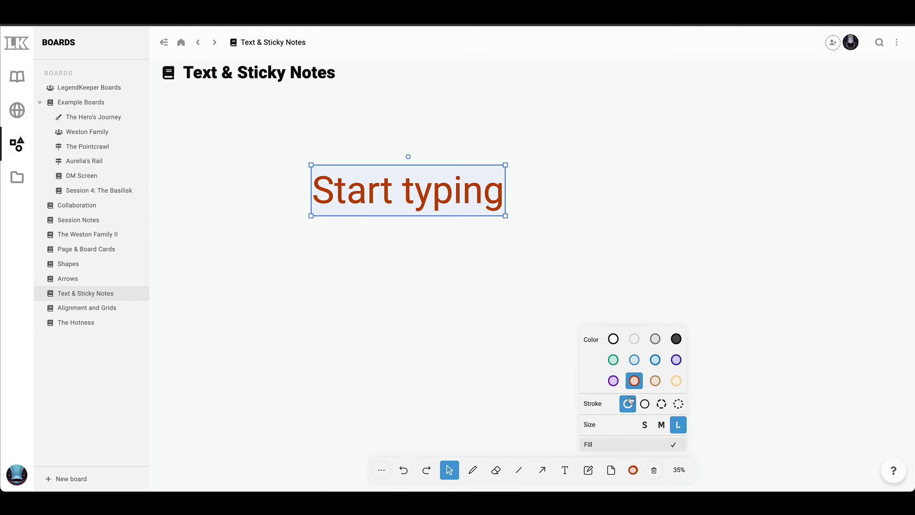
pyautogui.click(634, 360)
pyautogui.click(655, 381)
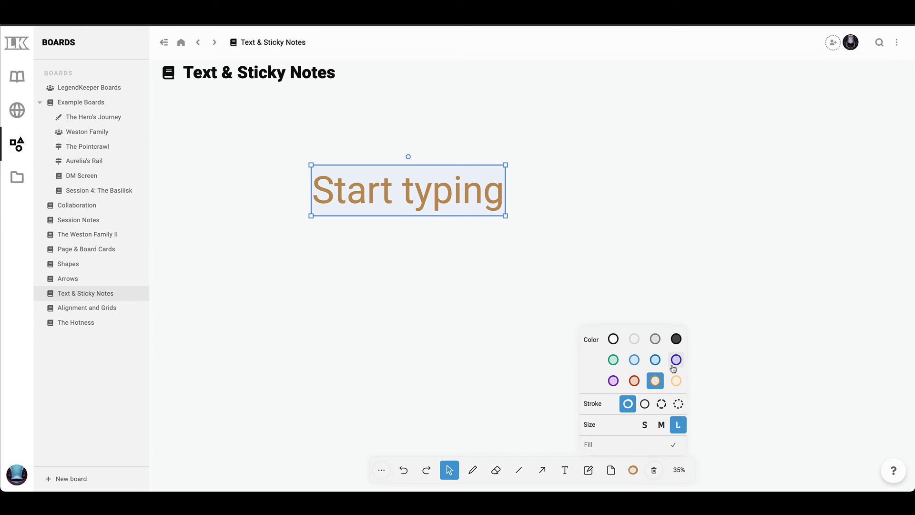
pyautogui.click(676, 359)
pyautogui.click(656, 339)
pyautogui.click(613, 339)
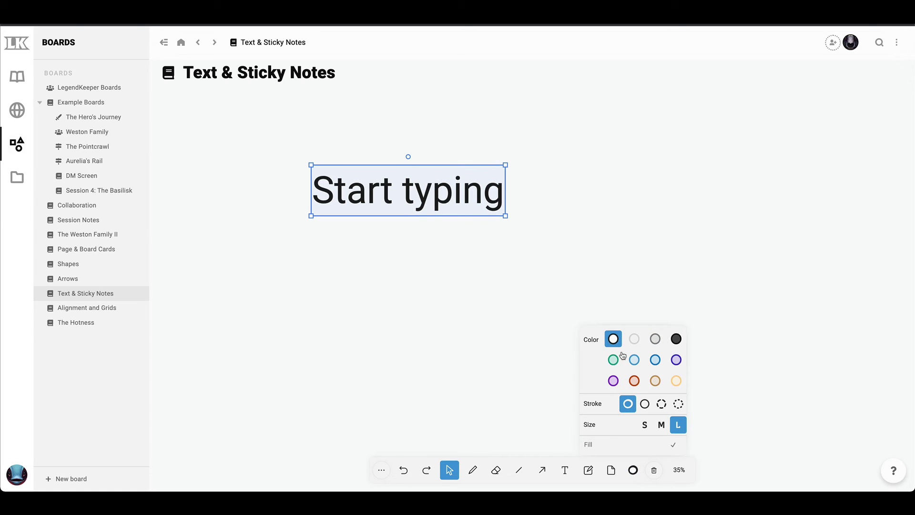
pyautogui.click(401, 352)
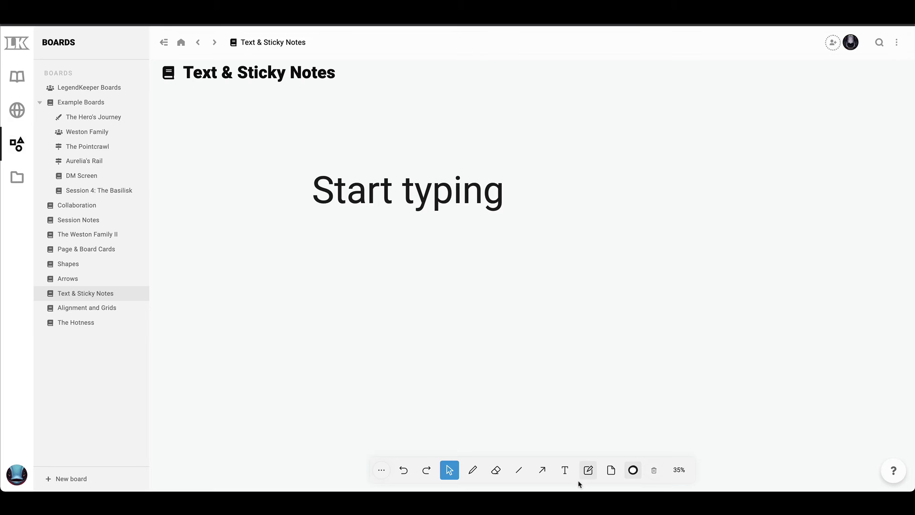
# Place a sticky note reading "Post it" below the large text, and three blank sticky notes scattered around its upper right
pyautogui.click(591, 472)
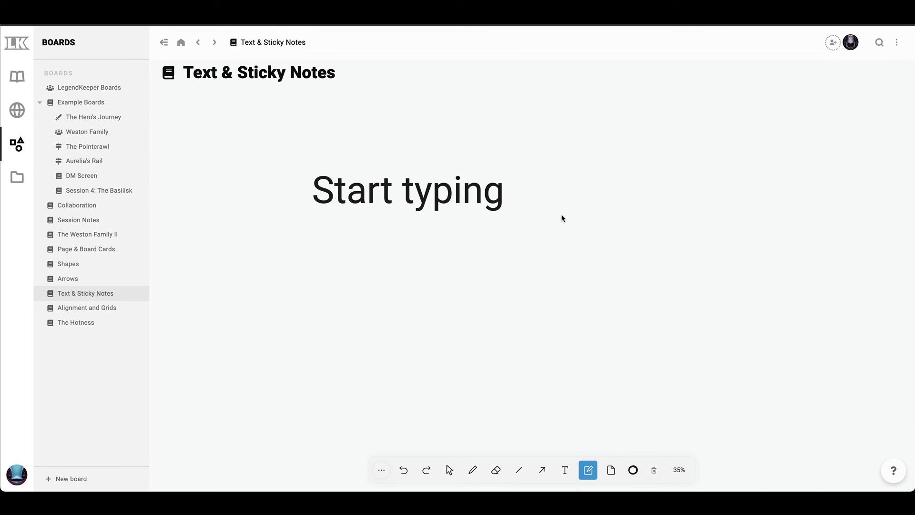
pyautogui.click(488, 285)
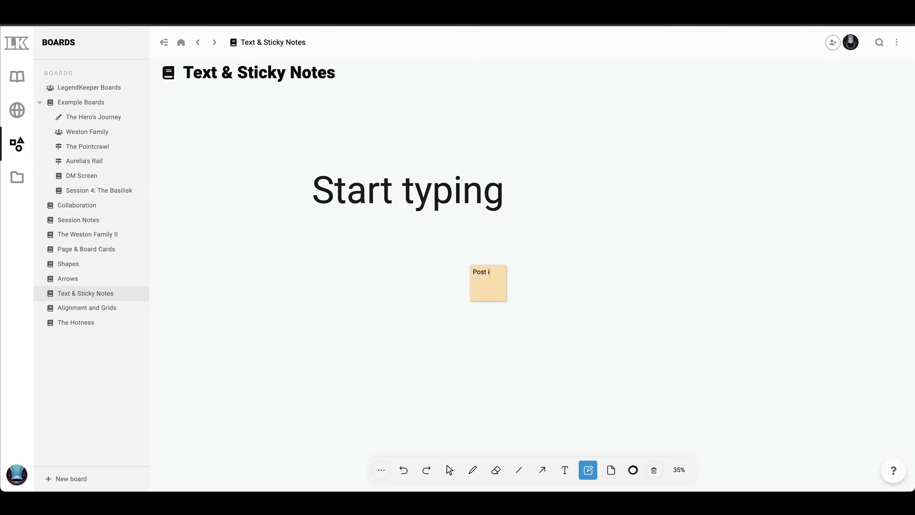
pyautogui.click(519, 244)
pyautogui.click(610, 214)
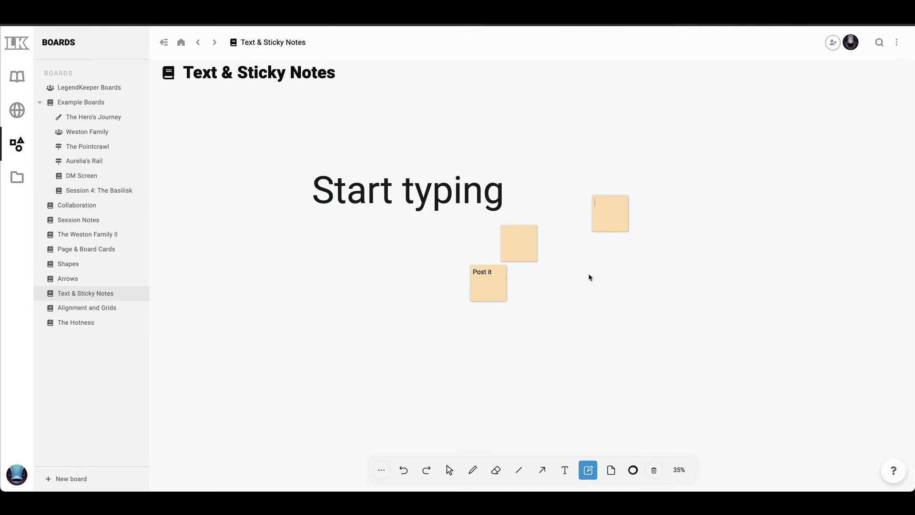
pyautogui.click(588, 275)
pyautogui.click(449, 469)
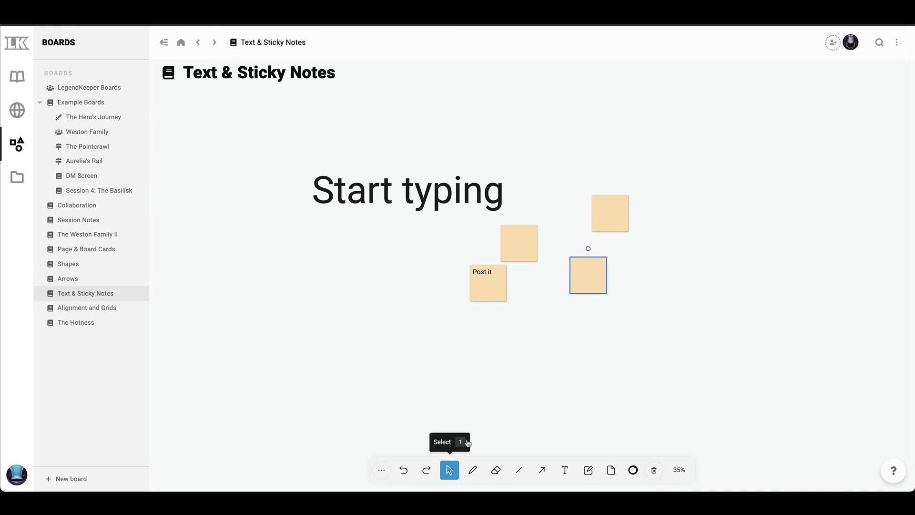
# Rearrange the sticky notes so a blank one sits left of the "Post it" note, and write "Hello!" on it
pyautogui.scroll(-1, 559, 360)
pyautogui.scroll(5, 560, 359)
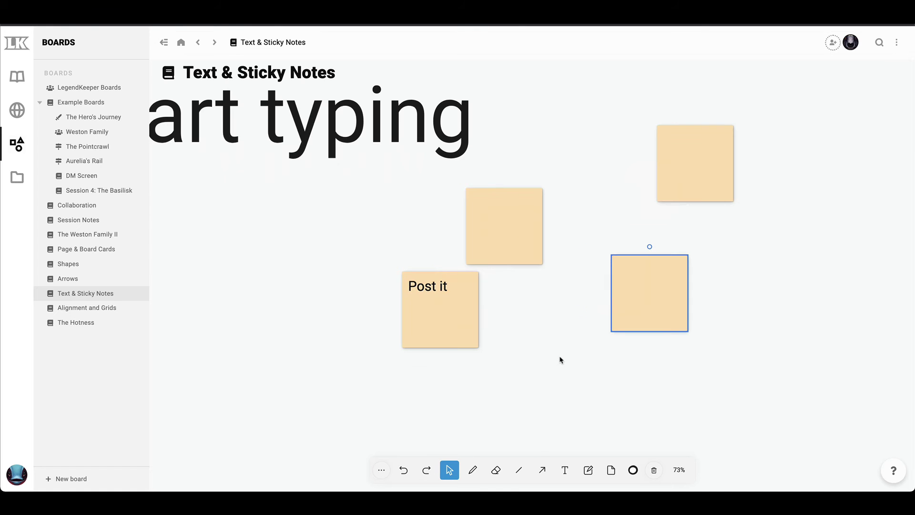
pyautogui.click(507, 194)
pyautogui.scroll(3, 528, 296)
pyautogui.hscroll(-2, 612, 351)
pyautogui.moveTo(631, 285); pyautogui.dragTo(374, 321)
pyautogui.moveTo(592, 357); pyautogui.dragTo(506, 304)
pyautogui.doubleClick(366, 304)
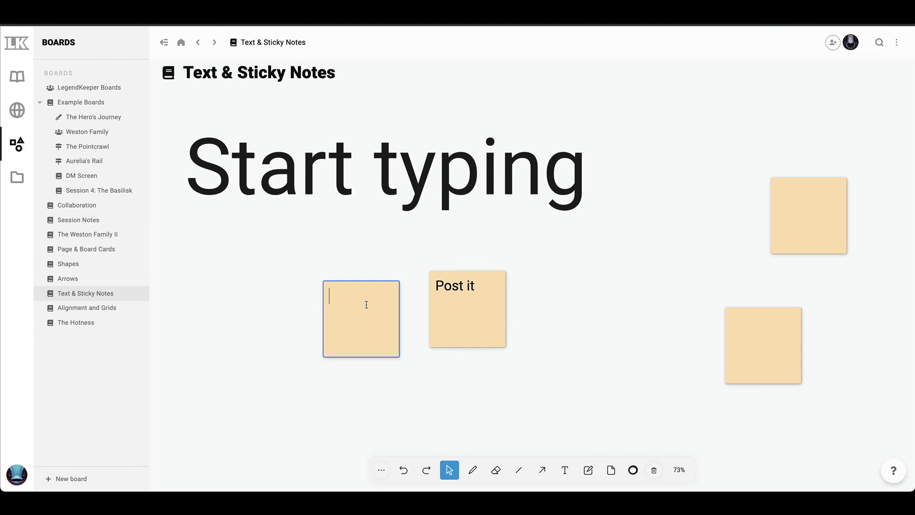
pyautogui.write('Hello!')
pyautogui.click(504, 366)
# Arrange the "Post it" note and a second blank note in a rough row beside the "Hello!" note
pyautogui.moveTo(475, 337); pyautogui.dragTo(477, 353)
pyautogui.moveTo(759, 345); pyautogui.dragTo(577, 322)
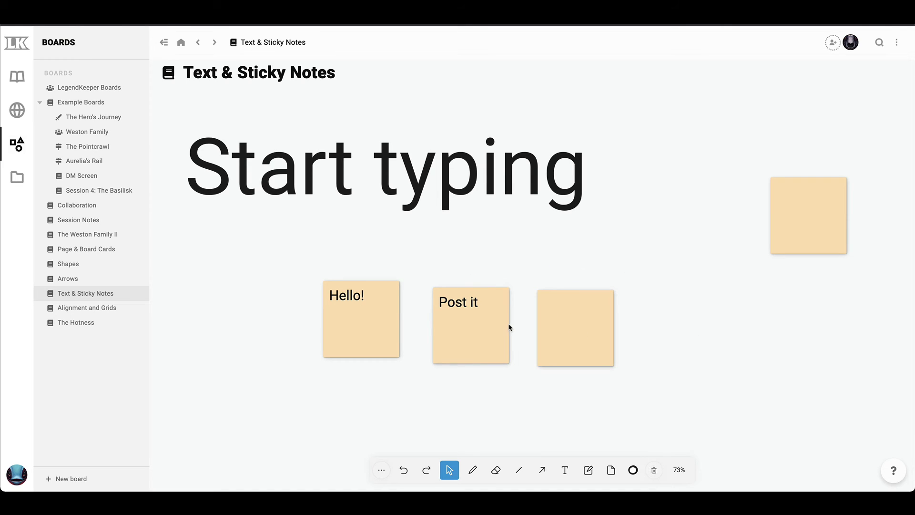
pyautogui.click(494, 349)
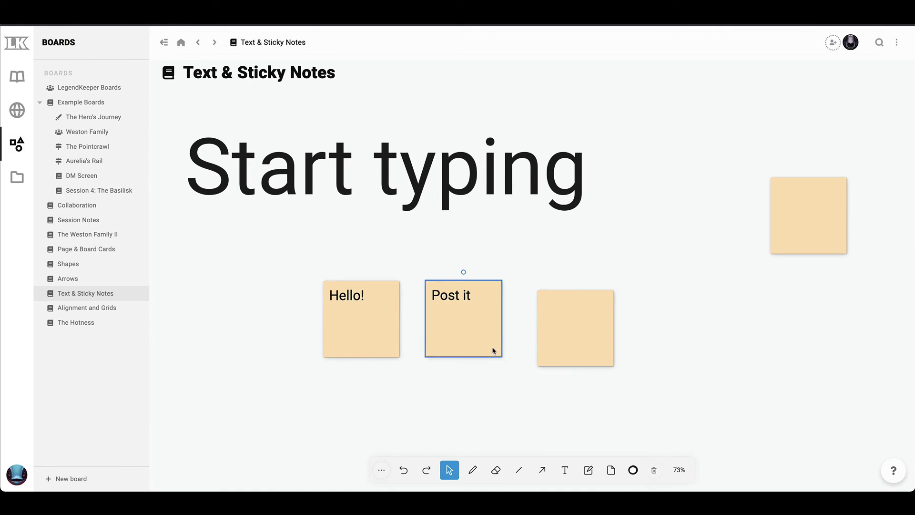
pyautogui.moveTo(503, 358); pyautogui.dragTo(497, 350)
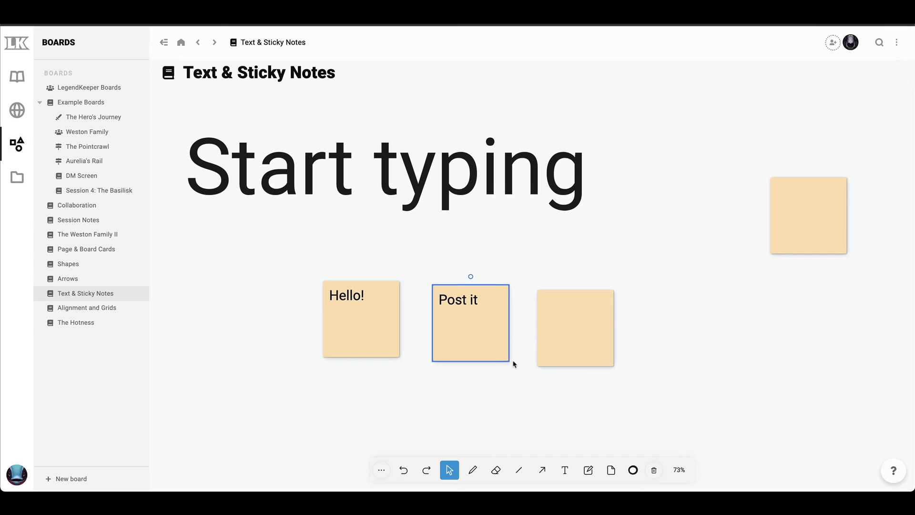
# Recolour the "Hello!", "Post it" and neighbouring blank sticky notes together, trying several colours and ending on violet
pyautogui.click(398, 330)
pyautogui.keyDown('shift'); pyautogui.click(464, 342); pyautogui.keyUp('shift')
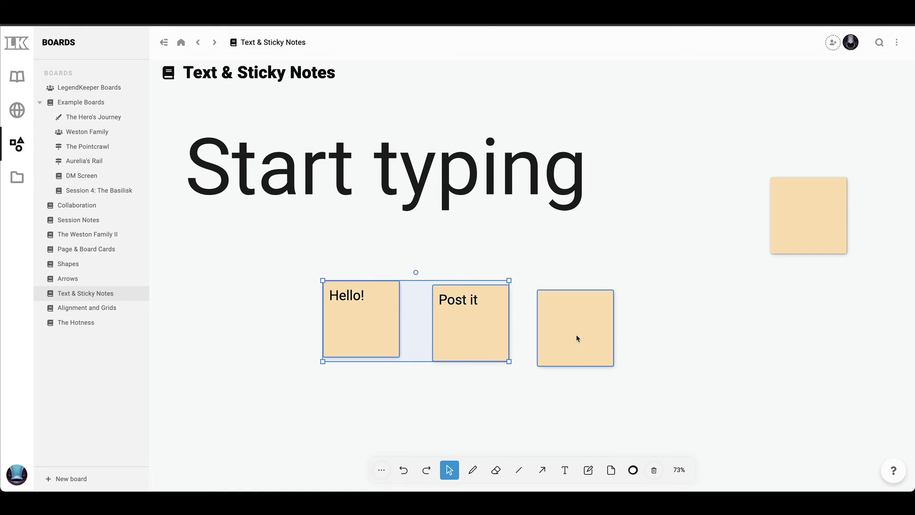
pyautogui.keyDown('shift'); pyautogui.click(576, 338); pyautogui.keyUp('shift')
pyautogui.click(633, 470)
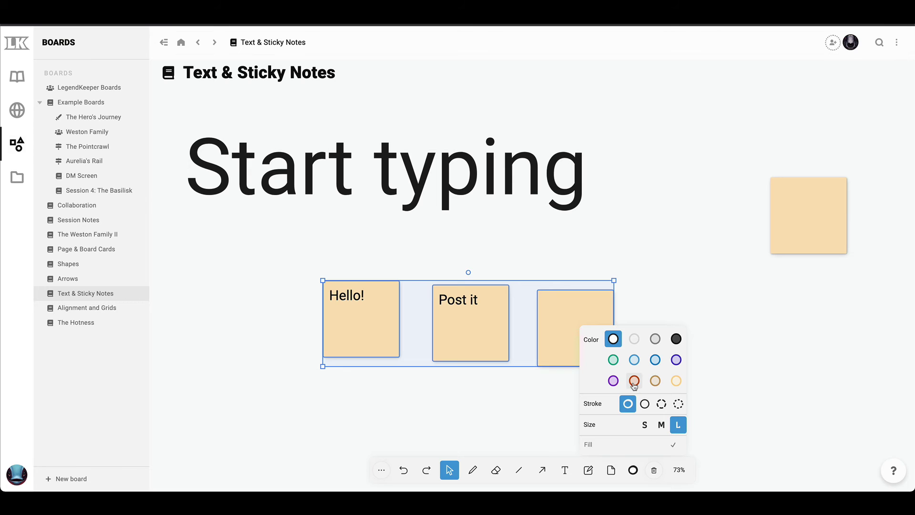
pyautogui.click(634, 381)
pyautogui.click(655, 380)
pyautogui.click(655, 360)
pyautogui.click(675, 359)
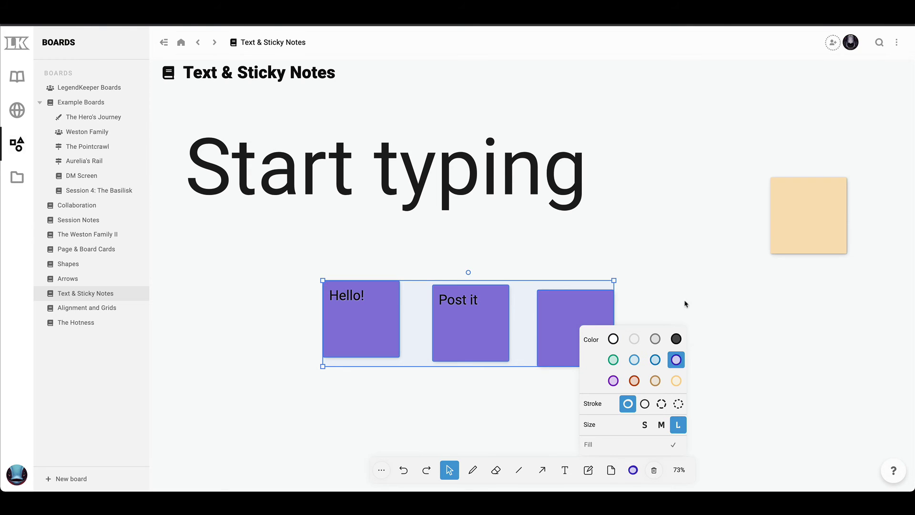
# Move the blank violet sticky note up and to the right, and shift the "Post it" note slightly upward
pyautogui.click(685, 304)
pyautogui.moveTo(551, 323); pyautogui.dragTo(571, 283)
pyautogui.moveTo(490, 327); pyautogui.dragTo(486, 307)
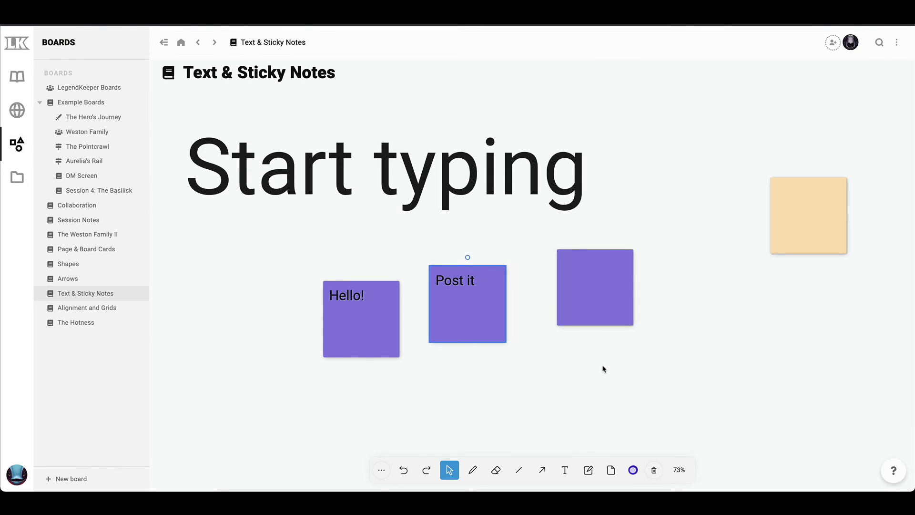
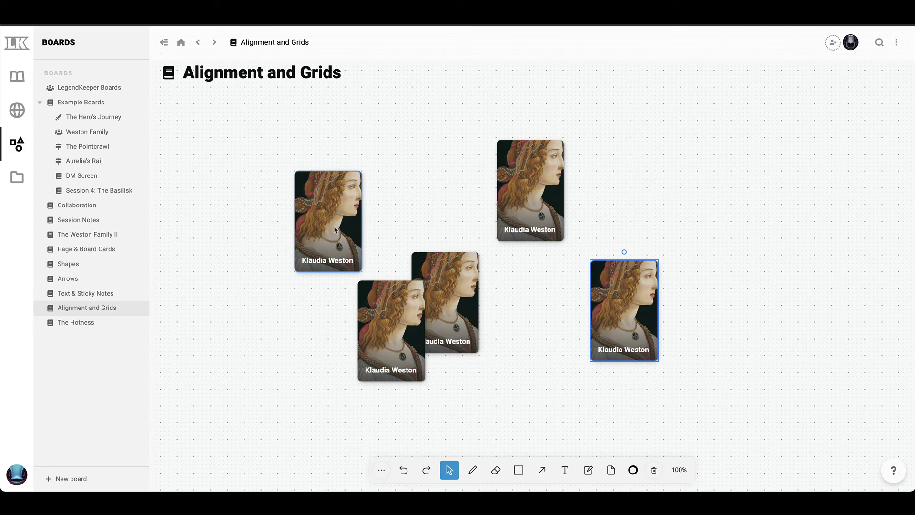
# On the Alignment and Grids board, arrange the five character cards in one evenly spaced horizontal row along the grid
pyautogui.moveTo(335, 227); pyautogui.dragTo(351, 194)
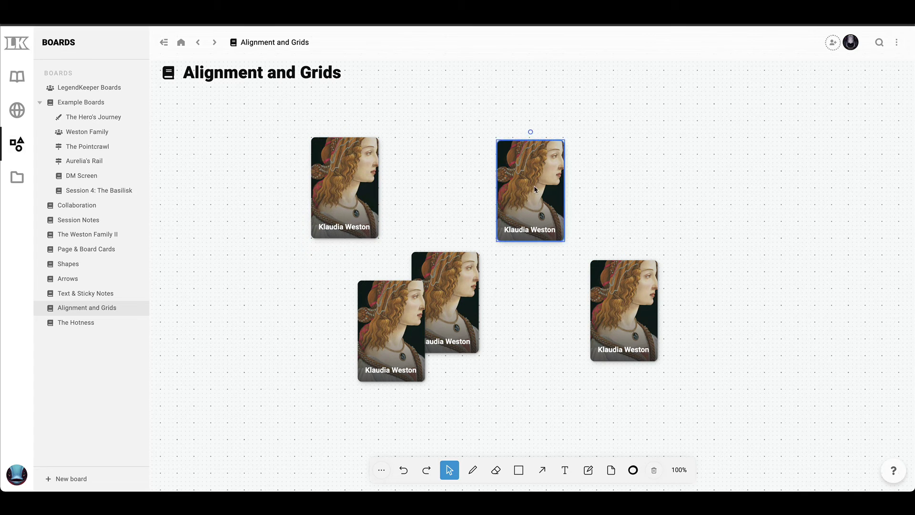
pyautogui.moveTo(529, 235); pyautogui.dragTo(444, 232)
pyautogui.moveTo(453, 285); pyautogui.dragTo(554, 171)
pyautogui.moveTo(642, 319); pyautogui.dragTo(664, 197)
pyautogui.moveTo(416, 324); pyautogui.dragTo(771, 182)
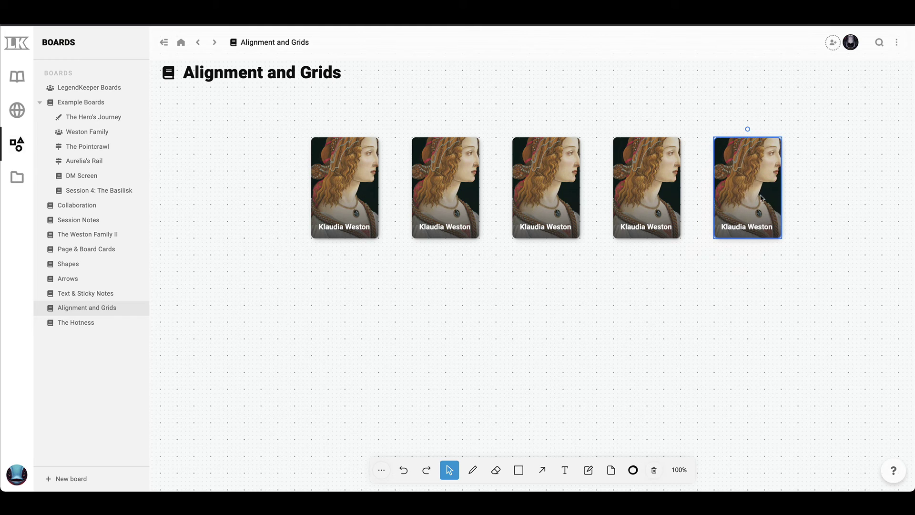
pyautogui.click(762, 314)
# Scatter the character cards out of their row to uneven heights and spacing, leaving the leftmost card in place
pyautogui.moveTo(767, 294); pyautogui.dragTo(694, 324)
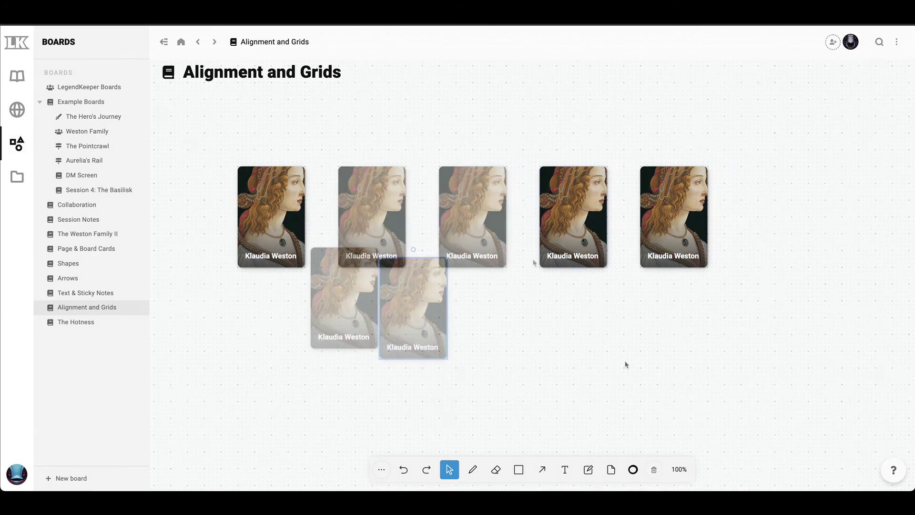
pyautogui.moveTo(562, 226); pyautogui.dragTo(504, 167)
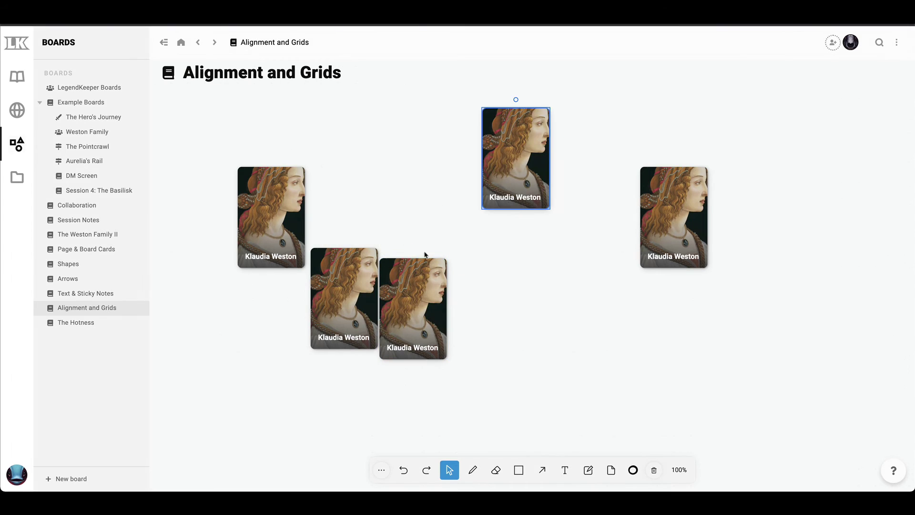
pyautogui.moveTo(417, 288); pyautogui.dragTo(439, 196)
pyautogui.moveTo(517, 176); pyautogui.dragTo(546, 237)
pyautogui.moveTo(656, 241); pyautogui.dragTo(629, 313)
pyautogui.moveTo(547, 232); pyautogui.dragTo(526, 200)
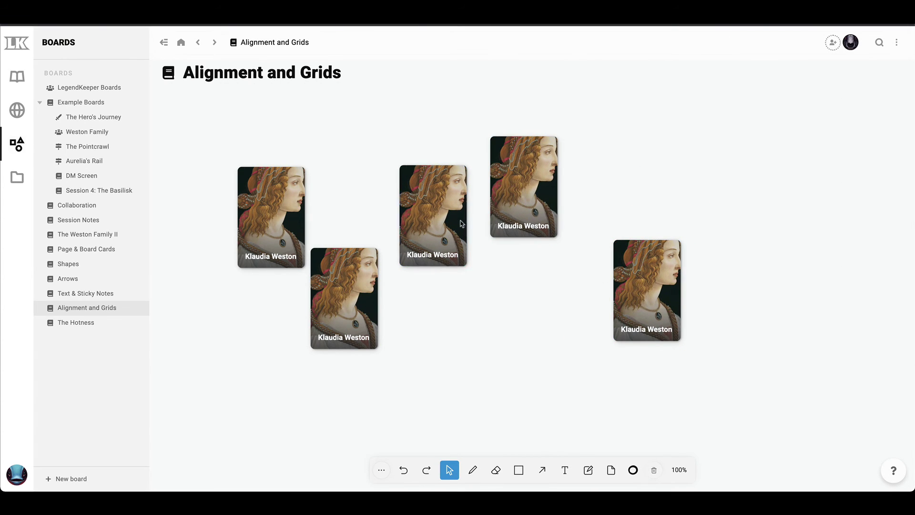
pyautogui.moveTo(463, 229); pyautogui.dragTo(453, 218)
pyautogui.moveTo(373, 296); pyautogui.dragTo(376, 299)
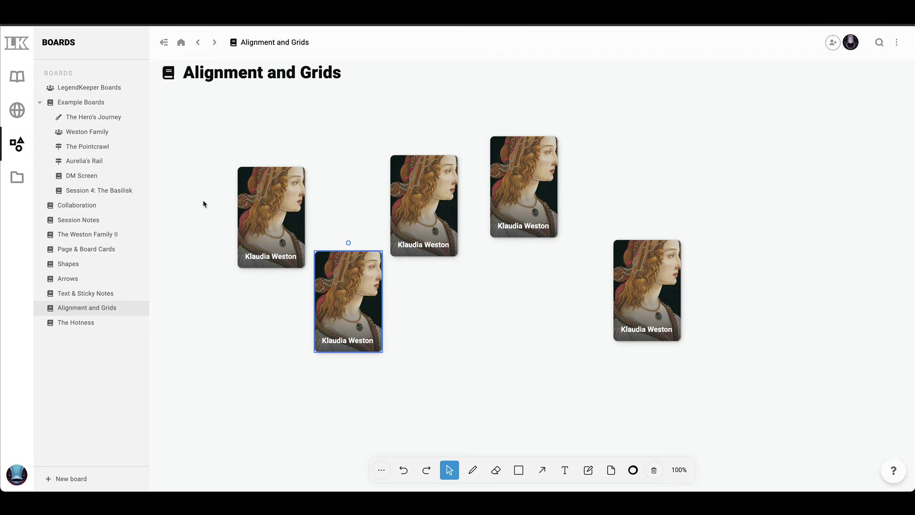
# Select all five scattered character cards and align them along their bottom edges
pyautogui.click(381, 469)
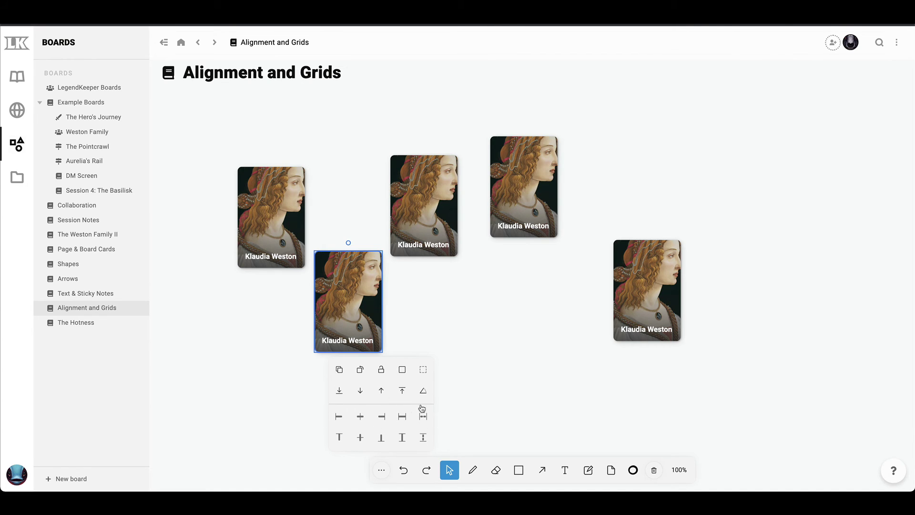
pyautogui.click(469, 393)
pyautogui.moveTo(722, 348); pyautogui.dragTo(265, 203)
pyautogui.rightClick(529, 202)
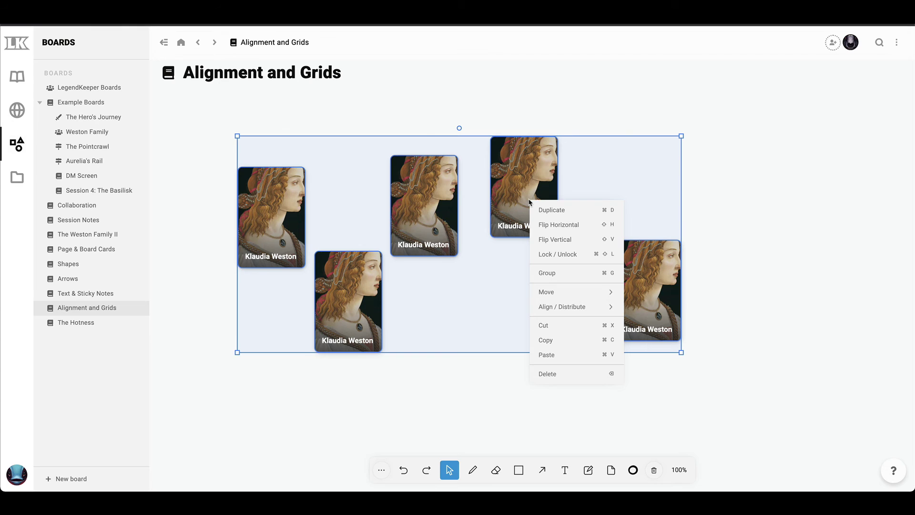
pyautogui.moveTo(589, 309)
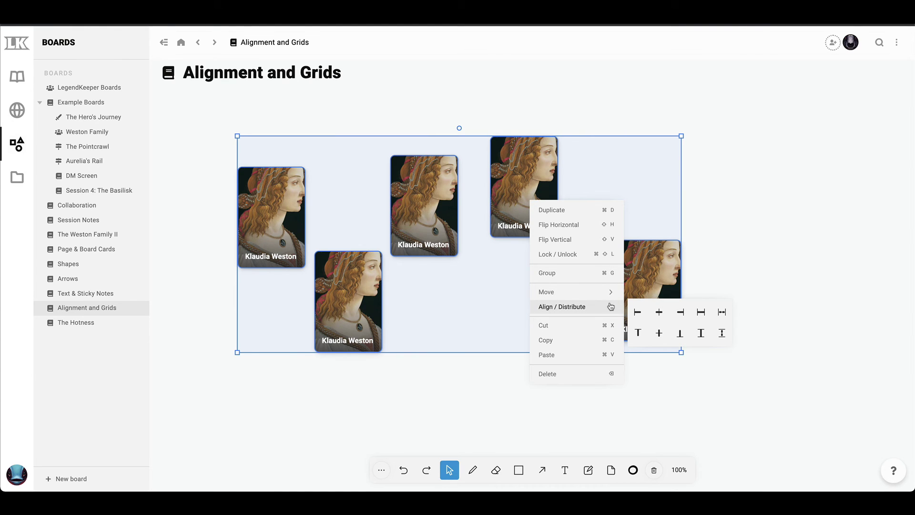
pyautogui.click(681, 334)
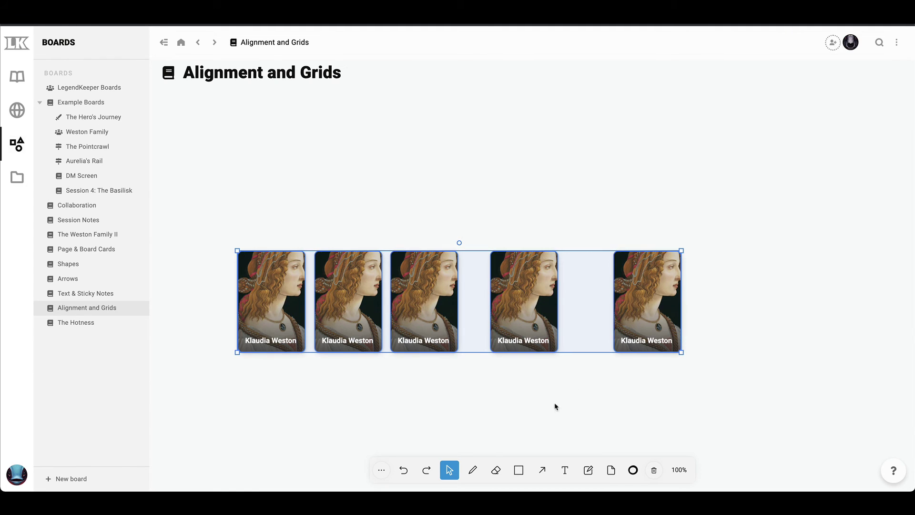
# Move the three middle cards out of the aligned row, placing two above it and one below
pyautogui.click(519, 429)
pyautogui.moveTo(524, 301); pyautogui.dragTo(519, 188)
pyautogui.moveTo(424, 301); pyautogui.dragTo(369, 210)
pyautogui.moveTo(348, 301); pyautogui.dragTo(442, 388)
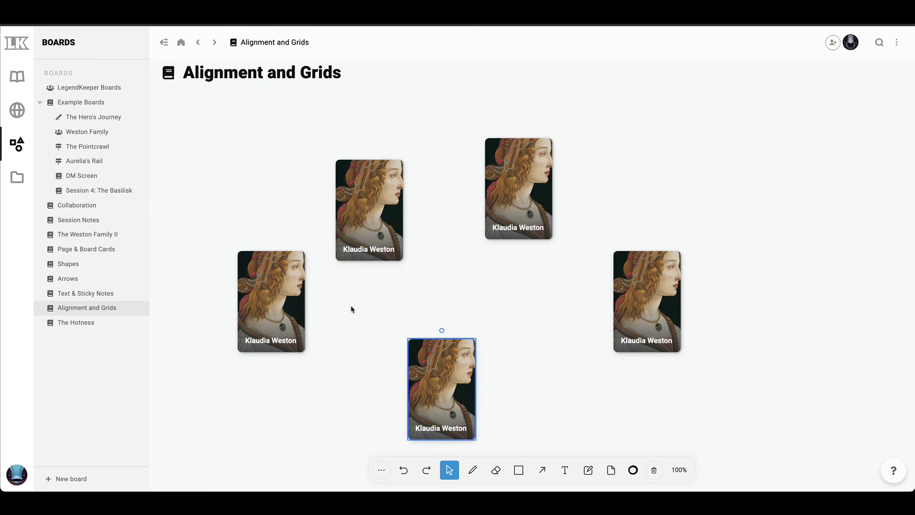
# Align all five character cards horizontally by their centres, and shift the resulting column slightly up and to the right
pyautogui.moveTo(237, 184); pyautogui.dragTo(639, 369)
pyautogui.rightClick(642, 300)
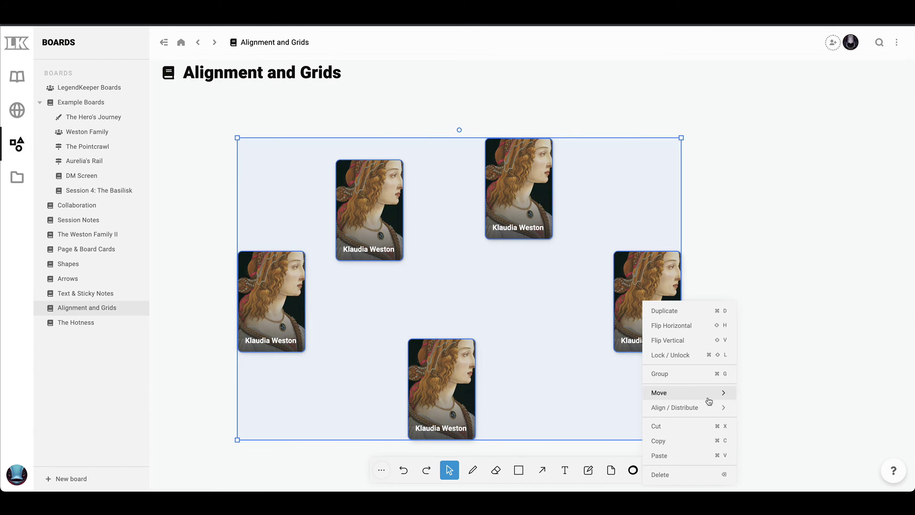
pyautogui.moveTo(710, 408)
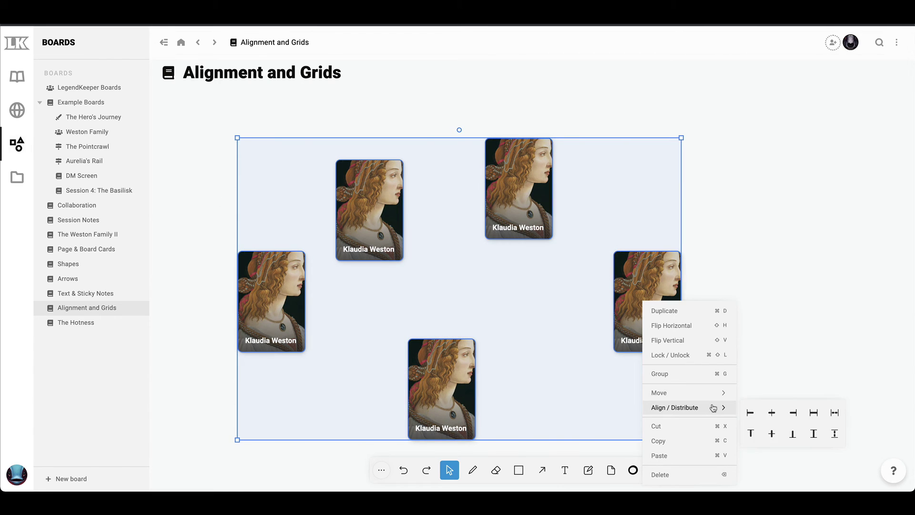
pyautogui.click(772, 412)
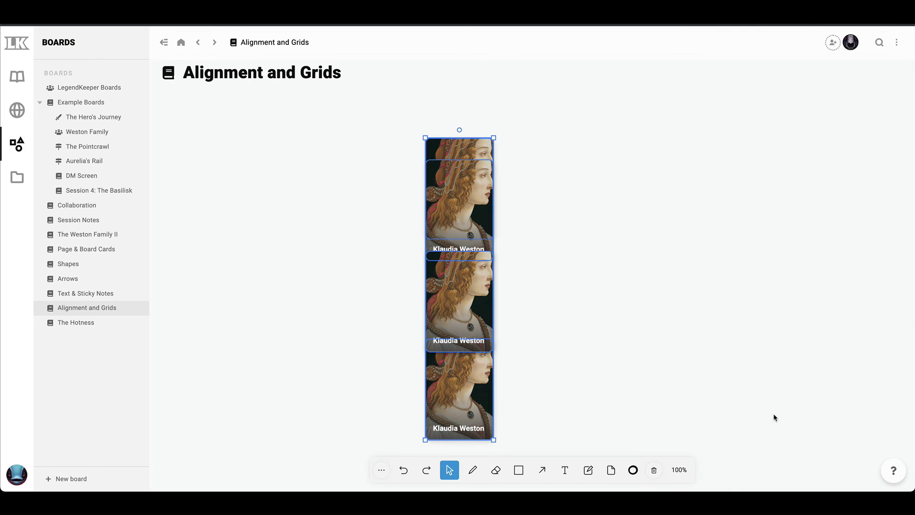
pyautogui.moveTo(469, 284); pyautogui.dragTo(501, 257)
pyautogui.click(641, 291)
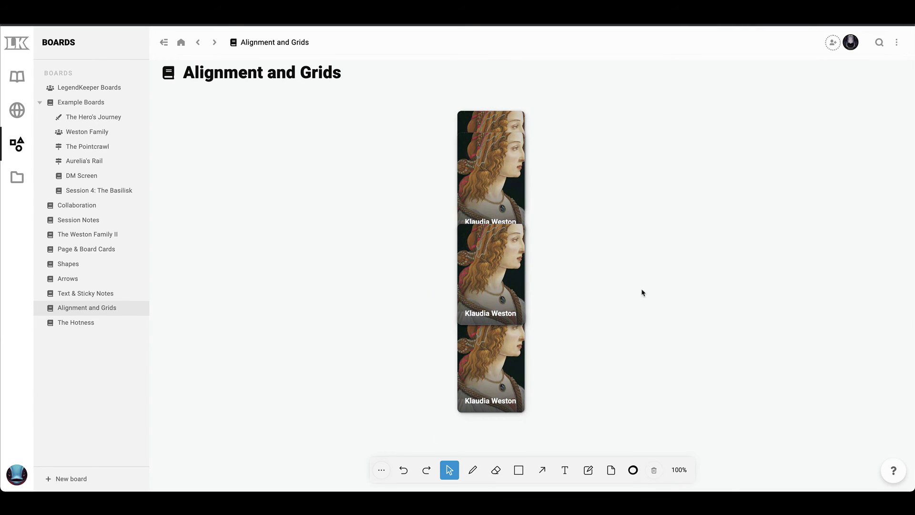
# Pull the overlapping cards out of the column and spread them across the board in a loose, uneven row
pyautogui.moveTo(494, 297); pyautogui.dragTo(329, 293)
pyautogui.moveTo(486, 181); pyautogui.dragTo(607, 249)
pyautogui.moveTo(509, 277); pyautogui.dragTo(618, 188)
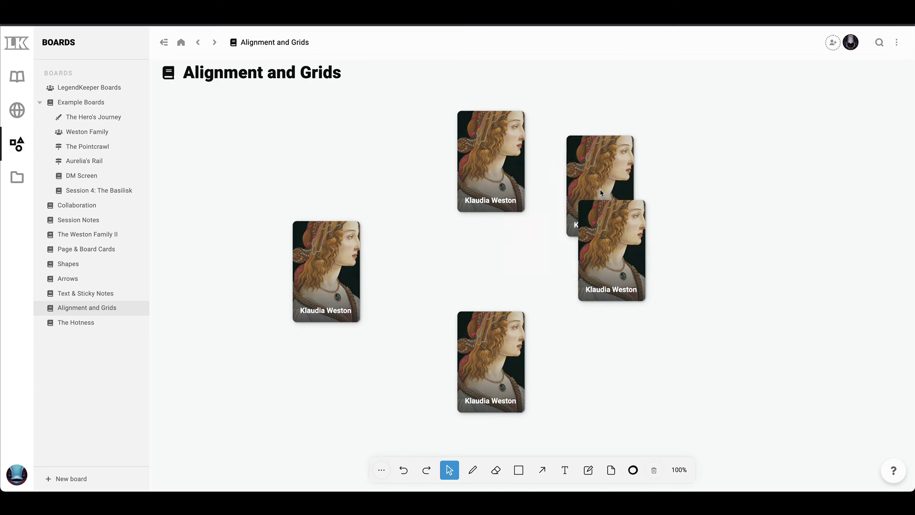
pyautogui.moveTo(480, 183); pyautogui.dragTo(329, 180)
pyautogui.moveTo(476, 350); pyautogui.dragTo(438, 237)
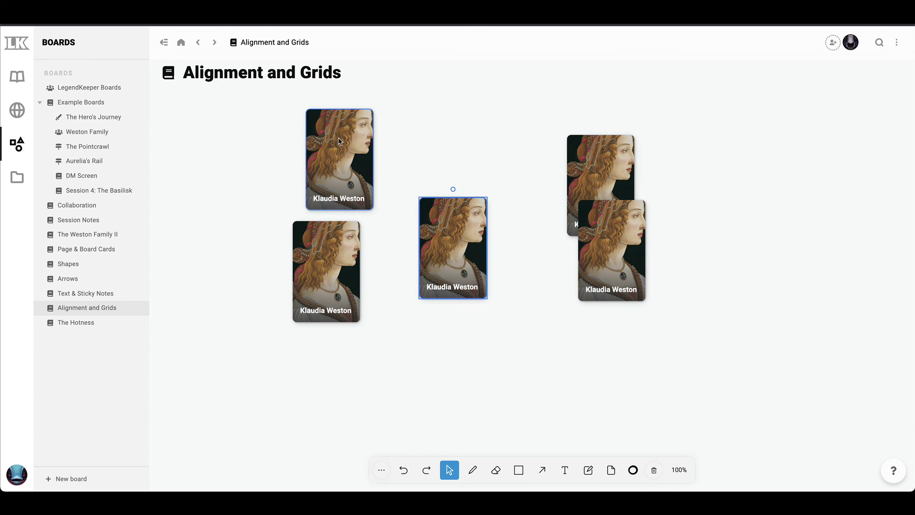
pyautogui.moveTo(338, 142); pyautogui.dragTo(399, 216)
pyautogui.moveTo(326, 257); pyautogui.dragTo(272, 224)
pyautogui.moveTo(401, 228); pyautogui.dragTo(345, 303)
pyautogui.moveTo(453, 248); pyautogui.dragTo(462, 309)
pyautogui.moveTo(630, 258); pyautogui.dragTo(695, 288)
pyautogui.moveTo(630, 187); pyautogui.dragTo(611, 260)
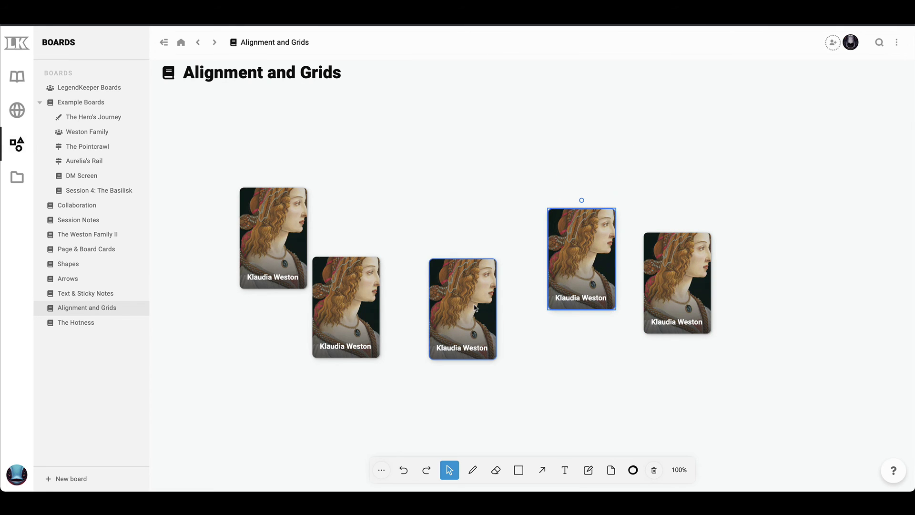
# Compare the alignment and distribution options offered for a single card and for the two rightmost cards
pyautogui.rightClick(591, 238)
pyautogui.moveTo(643, 319)
pyautogui.click(512, 282)
pyautogui.moveTo(504, 253); pyautogui.dragTo(660, 310)
pyautogui.rightClick(614, 276)
pyautogui.moveTo(682, 385)
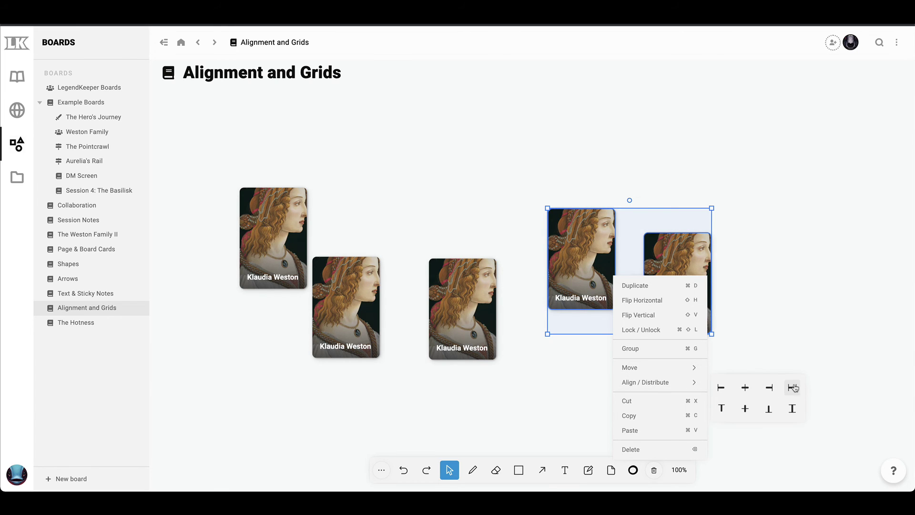
pyautogui.click(772, 313)
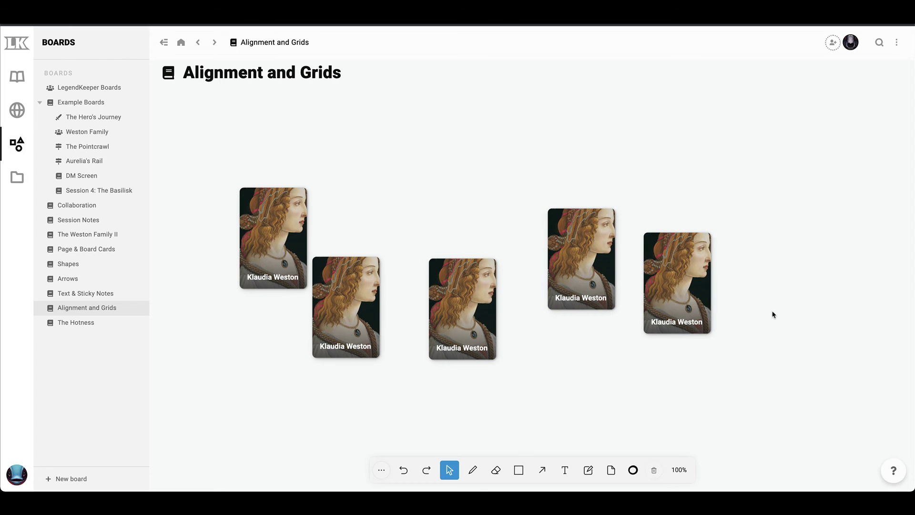
# Distribute the three rightmost cards evenly in the horizontal direction, then clear the selection
pyautogui.moveTo(772, 313); pyautogui.dragTo(476, 303)
pyautogui.rightClick(468, 309)
pyautogui.moveTo(527, 231)
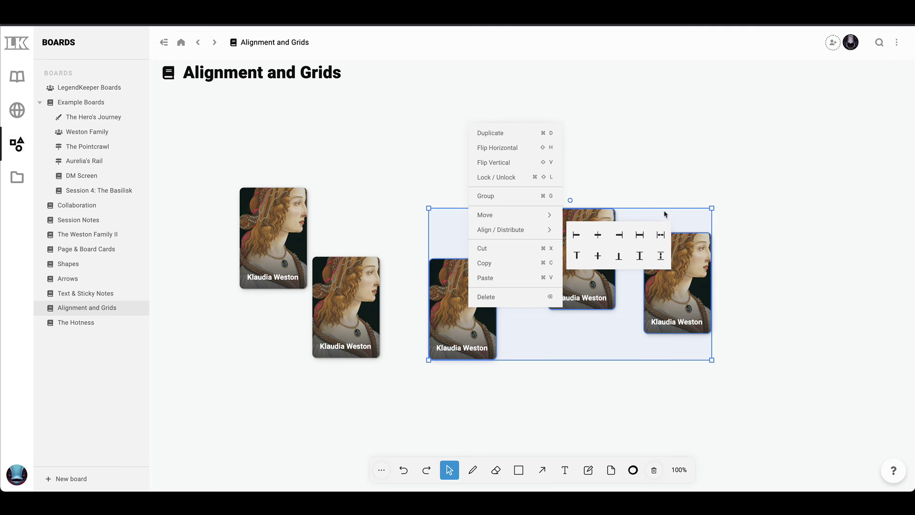
pyautogui.click(660, 235)
pyautogui.click(654, 149)
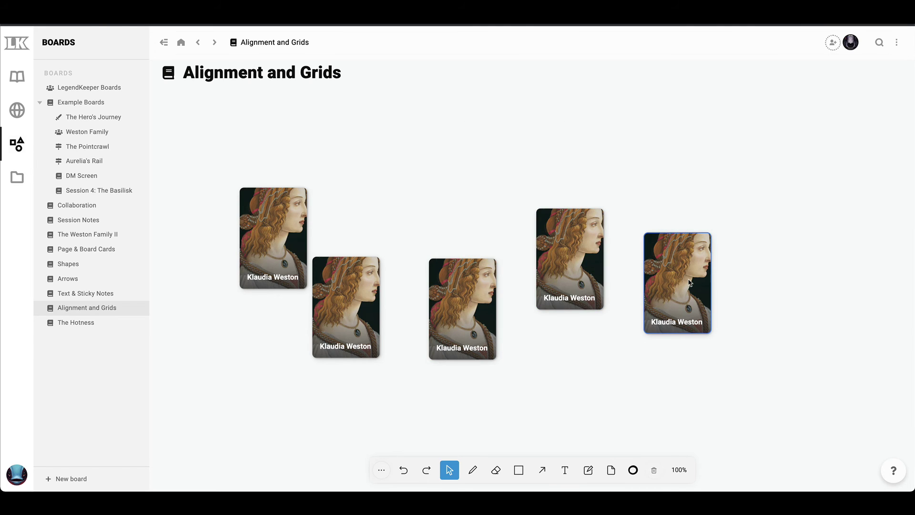
# Scatter the four cards after the leftmost one into a loose, uneven row with varying heights and gaps
pyautogui.moveTo(781, 363); pyautogui.dragTo(696, 318)
pyautogui.moveTo(347, 326); pyautogui.dragTo(352, 318)
pyautogui.moveTo(487, 324); pyautogui.dragTo(481, 291)
pyautogui.moveTo(538, 259); pyautogui.dragTo(541, 298)
pyautogui.moveTo(680, 289); pyautogui.dragTo(705, 250)
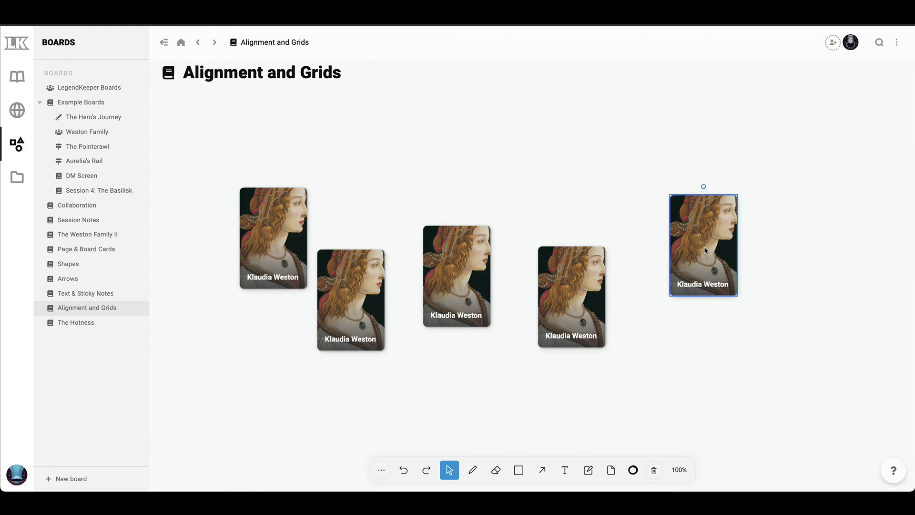
pyautogui.moveTo(431, 384); pyautogui.dragTo(450, 376)
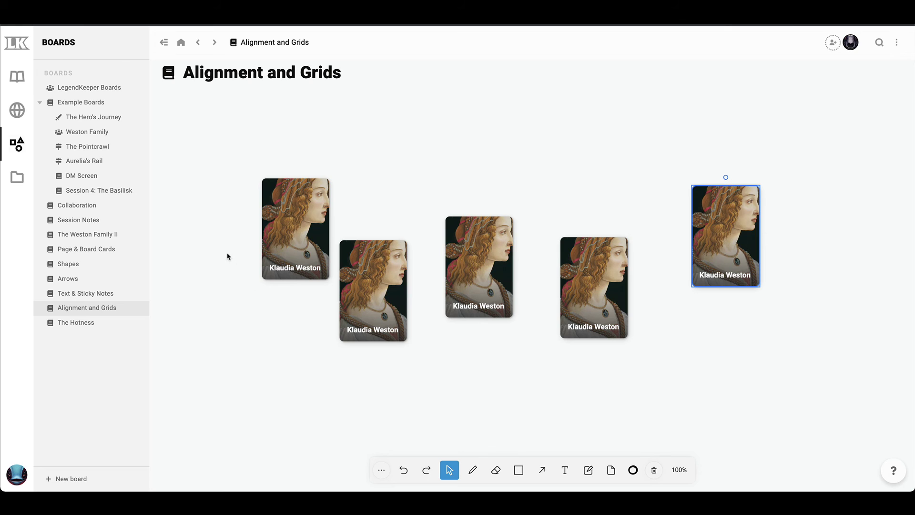
# Align all five cards by their vertical centres into a level row
pyautogui.moveTo(198, 186); pyautogui.dragTo(818, 305)
pyautogui.rightClick(484, 259)
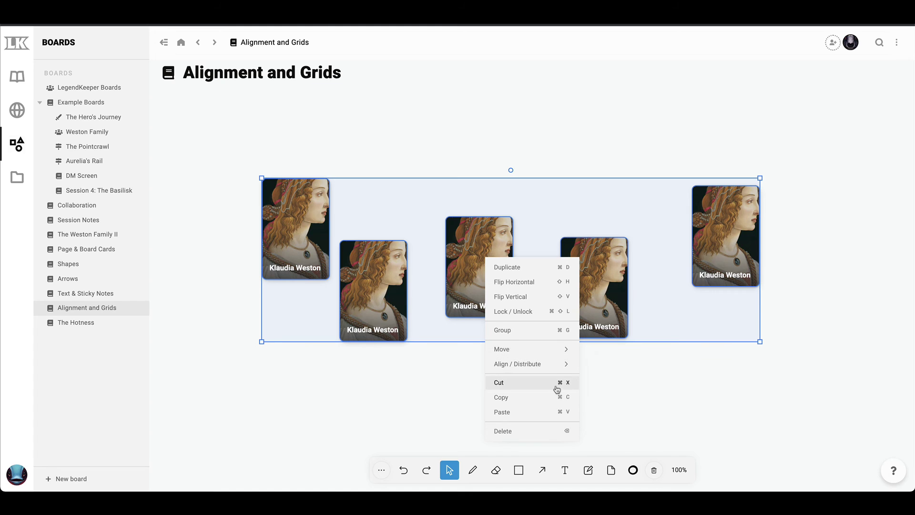
pyautogui.moveTo(561, 364)
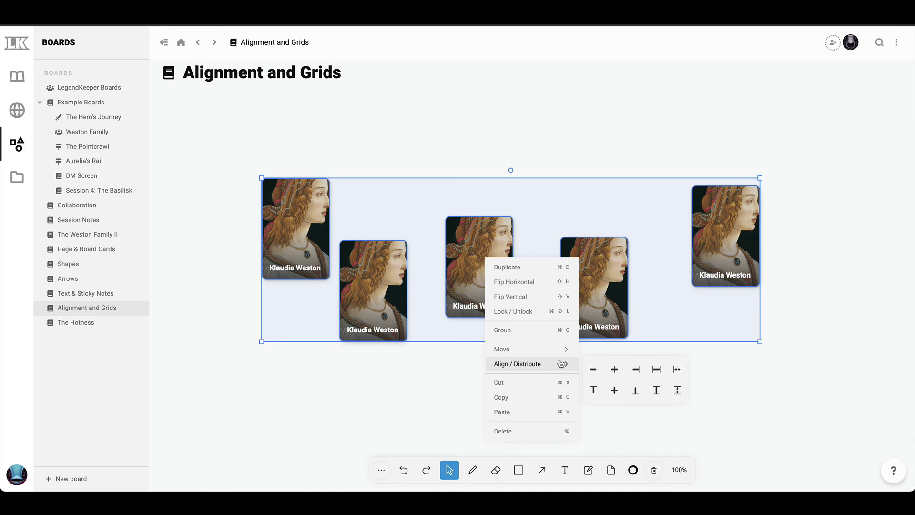
pyautogui.click(614, 393)
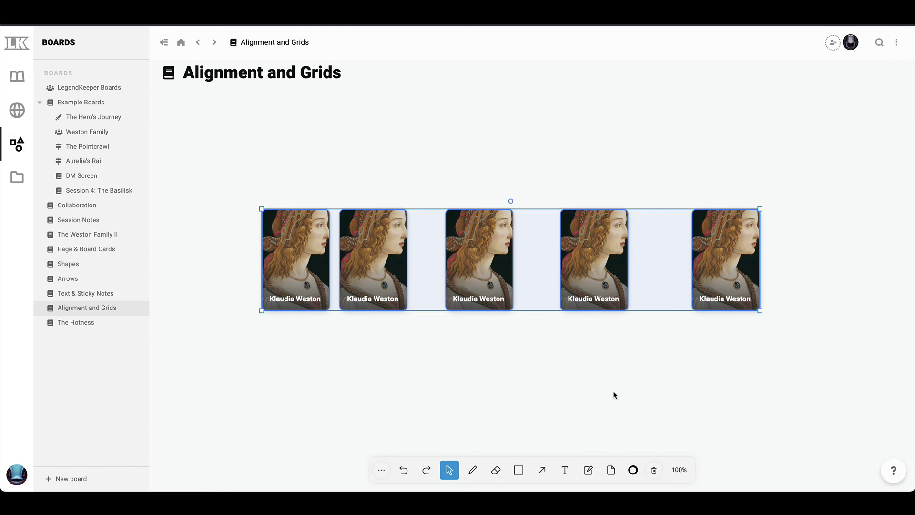
# Distribute the five aligned cards horizontally with equal spacing and clear the selection
pyautogui.rightClick(594, 256)
pyautogui.moveTo(645, 360)
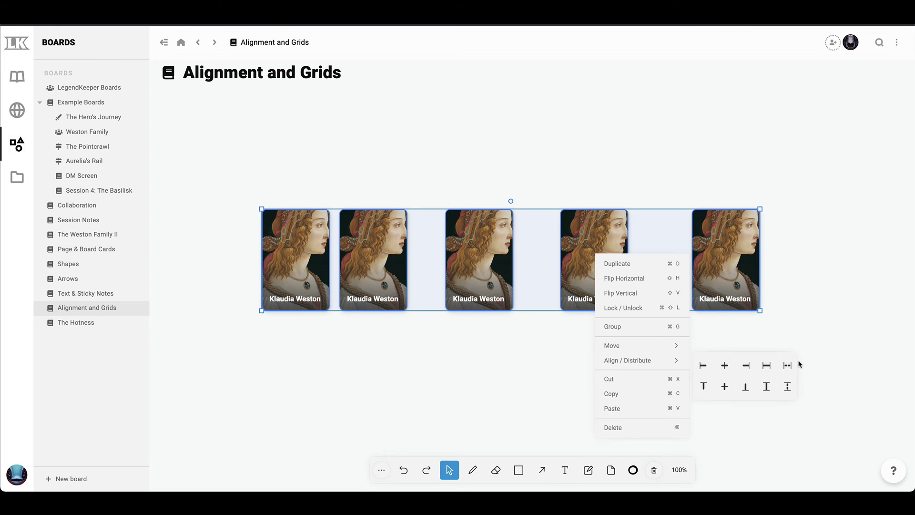
pyautogui.click(787, 366)
pyautogui.click(794, 161)
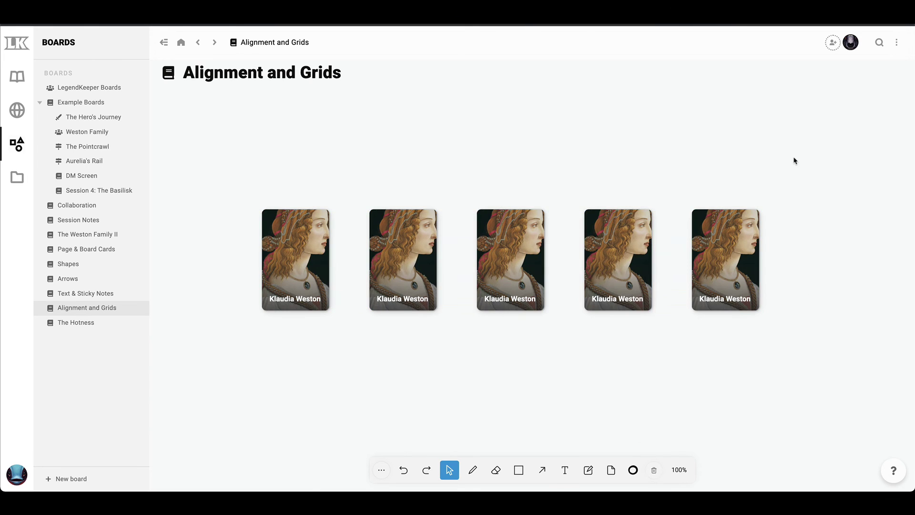
# Rearrange the five cards into an evenly spaced two-by-two block with the fifth card placed above its left column
pyautogui.moveTo(285, 263); pyautogui.dragTo(631, 381)
pyautogui.moveTo(514, 310); pyautogui.dragTo(521, 371)
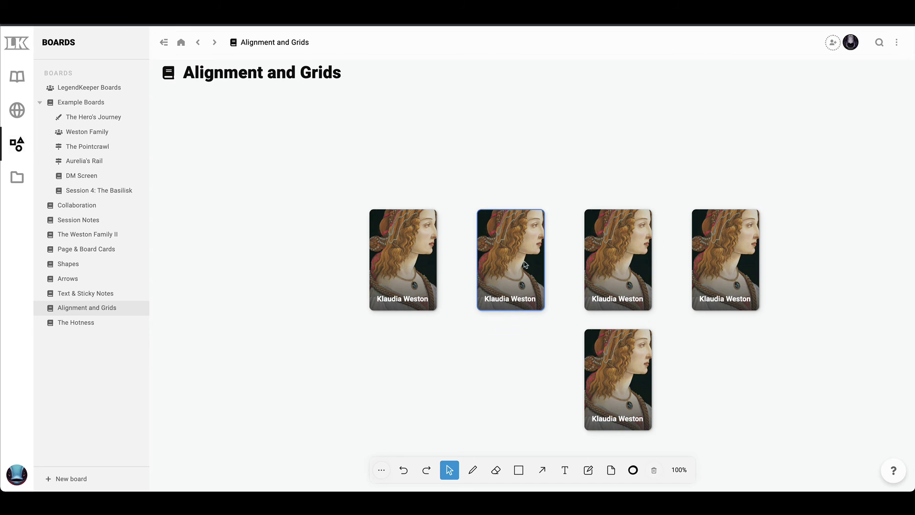
pyautogui.moveTo(526, 263); pyautogui.dragTo(526, 382)
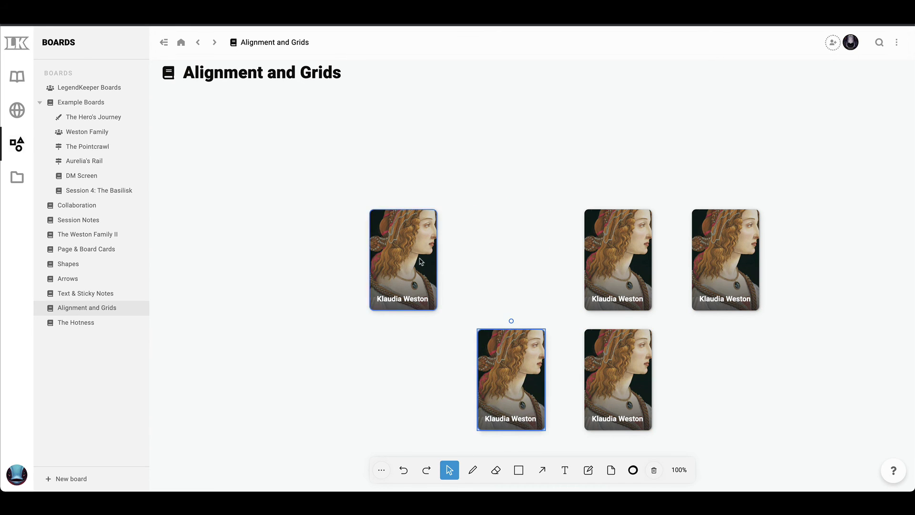
pyautogui.moveTo(422, 261); pyautogui.dragTo(530, 261)
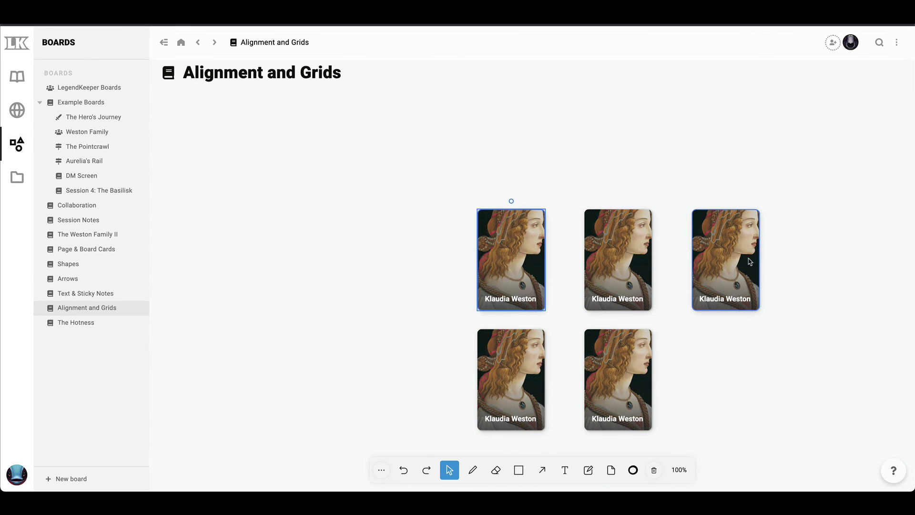
pyautogui.moveTo(541, 157)
pyautogui.mouseDown()
pyautogui.moveTo(729, 258)
pyautogui.moveTo(706, 243)
pyautogui.moveTo(669, 158)
pyautogui.moveTo(610, 131)
pyautogui.moveTo(501, 132)
pyautogui.moveTo(533, 134)
pyautogui.moveTo(513, 139)
pyautogui.moveTo(527, 147)
pyautogui.mouseUp()
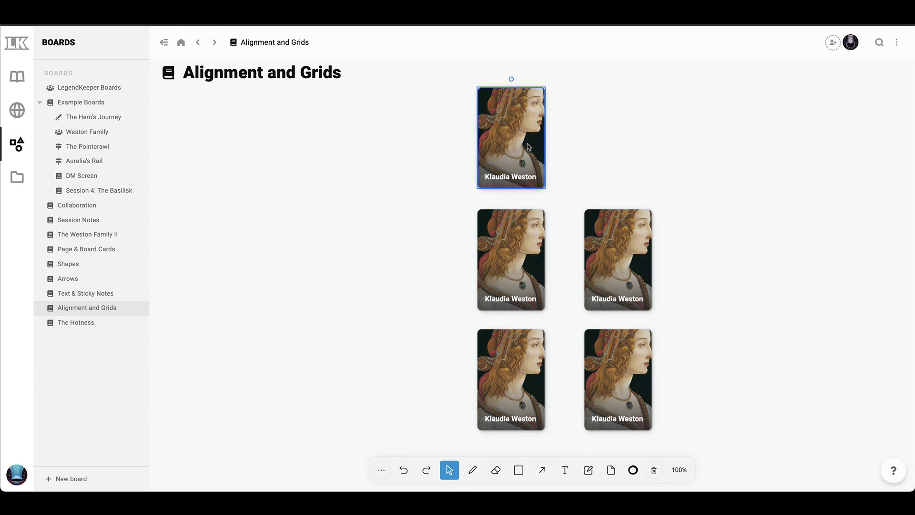
# Move the card above the two-by-two block down to the block's left side and deselect it
pyautogui.click(571, 144)
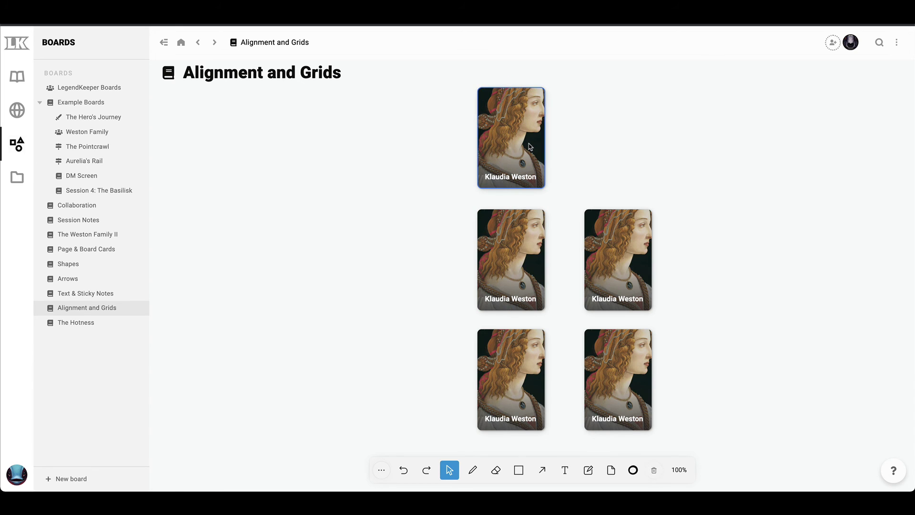
pyautogui.moveTo(503, 145); pyautogui.dragTo(389, 268)
pyautogui.click(268, 240)
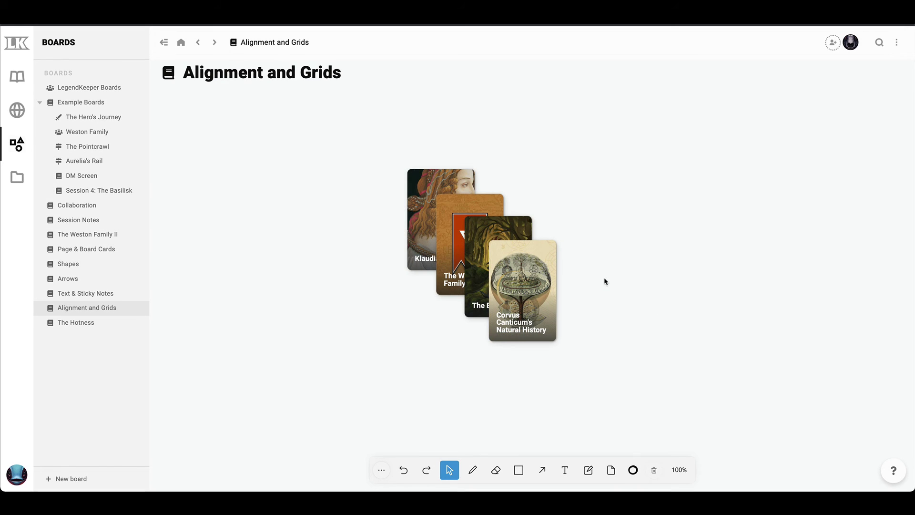
# Select each of the four overlapping cards in turn to examine their stacking order
pyautogui.click(548, 260)
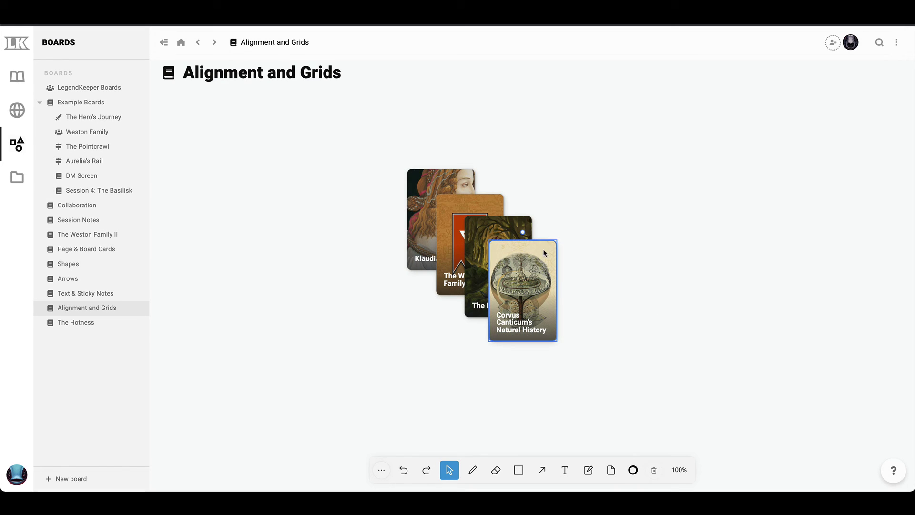
pyautogui.click(503, 224)
pyautogui.click(460, 211)
pyautogui.click(421, 190)
pyautogui.click(467, 215)
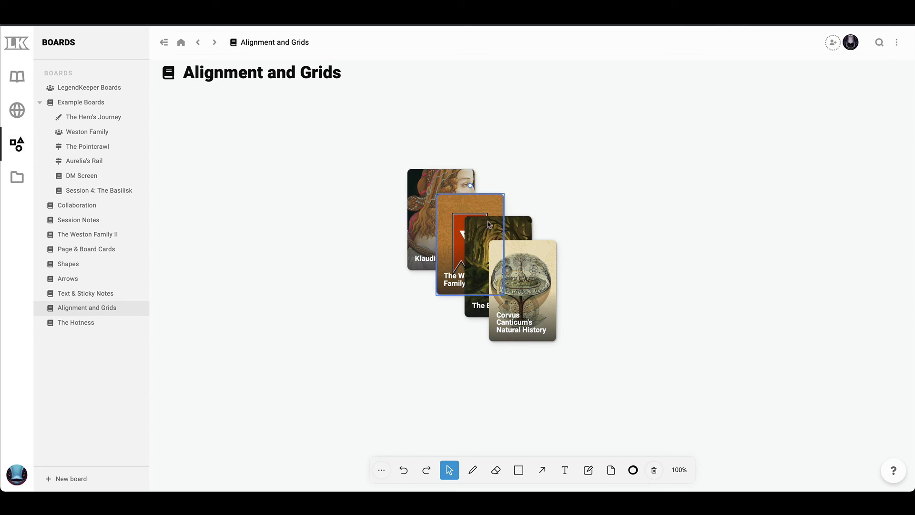
pyautogui.click(490, 226)
pyautogui.click(525, 262)
pyautogui.click(610, 311)
# Nudge the Corvus Canticum's Natural History card slightly right and bring The Basilisk card forward over it
pyautogui.moveTo(541, 297); pyautogui.dragTo(545, 296)
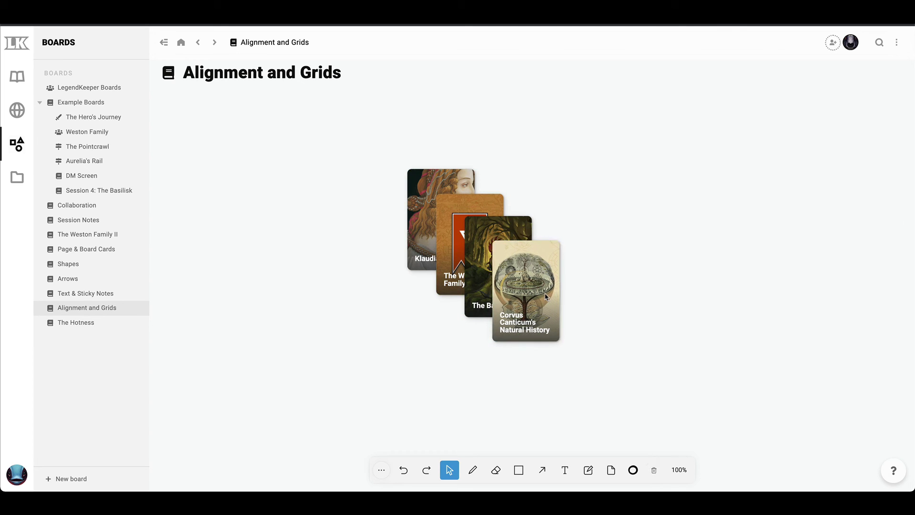
pyautogui.click(546, 297)
pyautogui.click(486, 238)
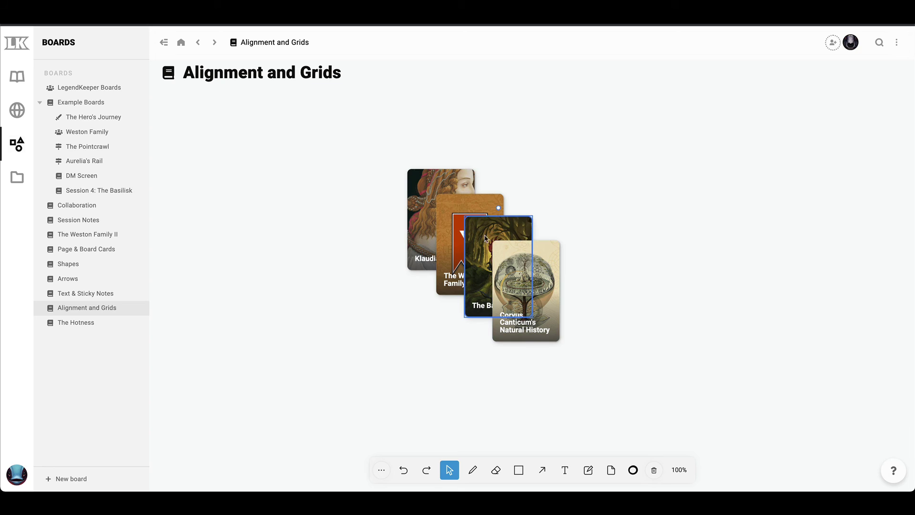
pyautogui.rightClick(481, 244)
pyautogui.moveTo(521, 323)
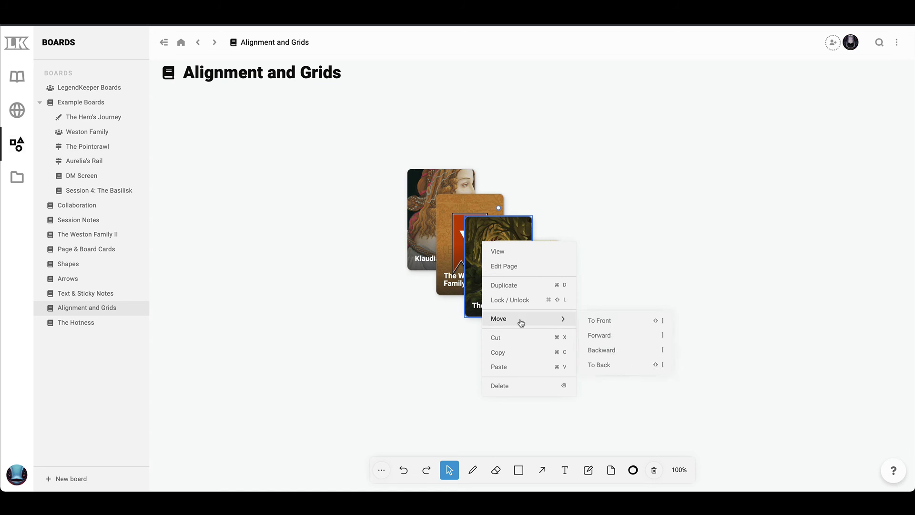
pyautogui.click(631, 336)
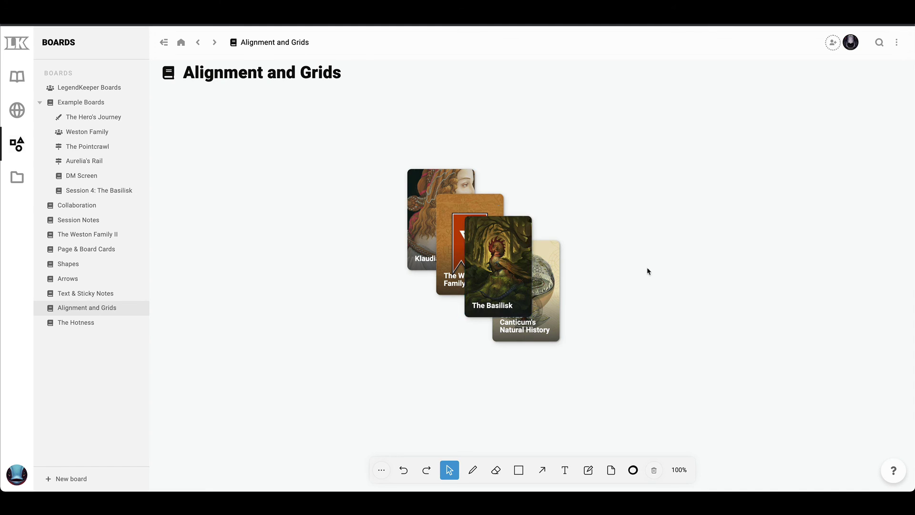
# Bring the Corvus Canticum's Natural History card forward, above The Basilisk card
pyautogui.click(558, 291)
pyautogui.rightClick(558, 292)
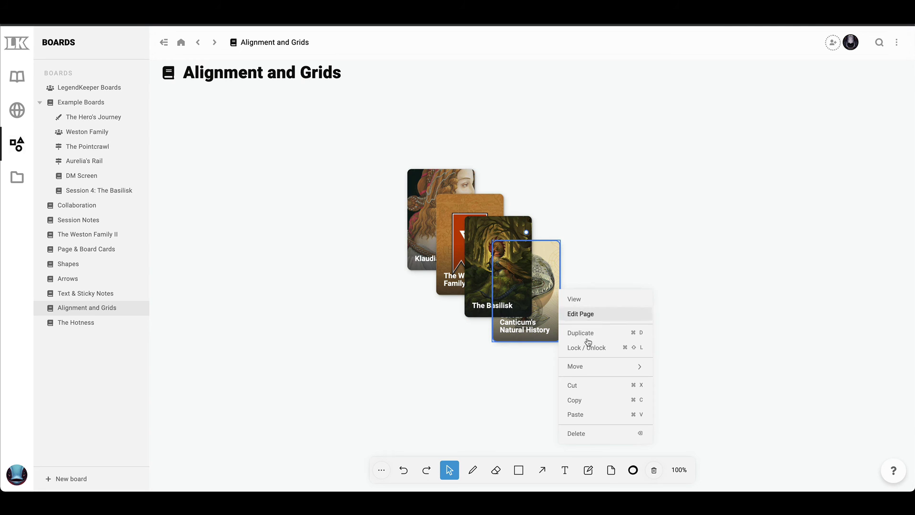
pyautogui.moveTo(639, 367)
pyautogui.click(693, 382)
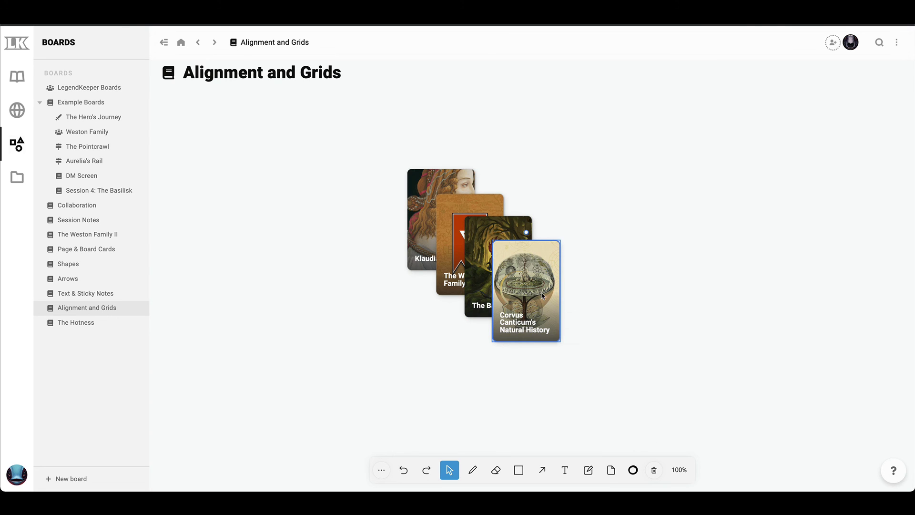
# Move the Corvus Canticum's Natural History card backward one level and slide it up and left behind The Basilisk card
pyautogui.rightClick(542, 292)
pyautogui.moveTo(594, 374)
pyautogui.click(691, 400)
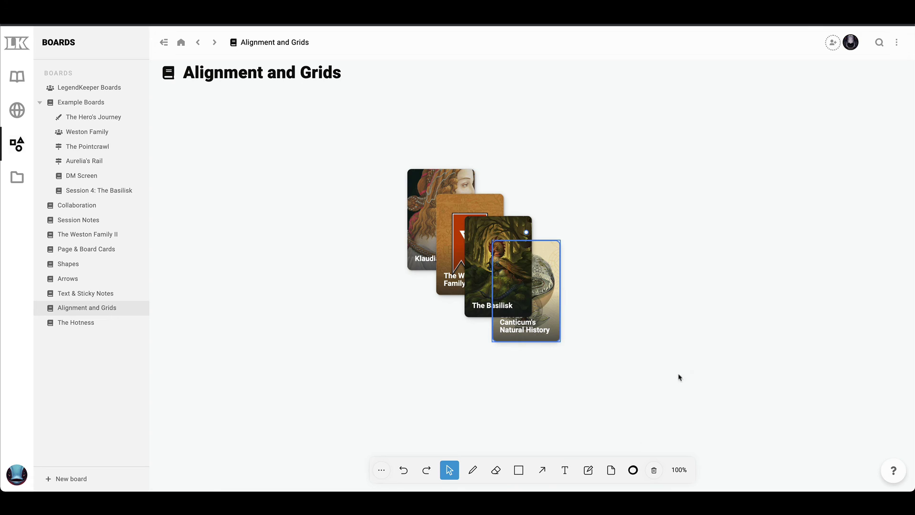
pyautogui.moveTo(549, 310); pyautogui.dragTo(505, 269)
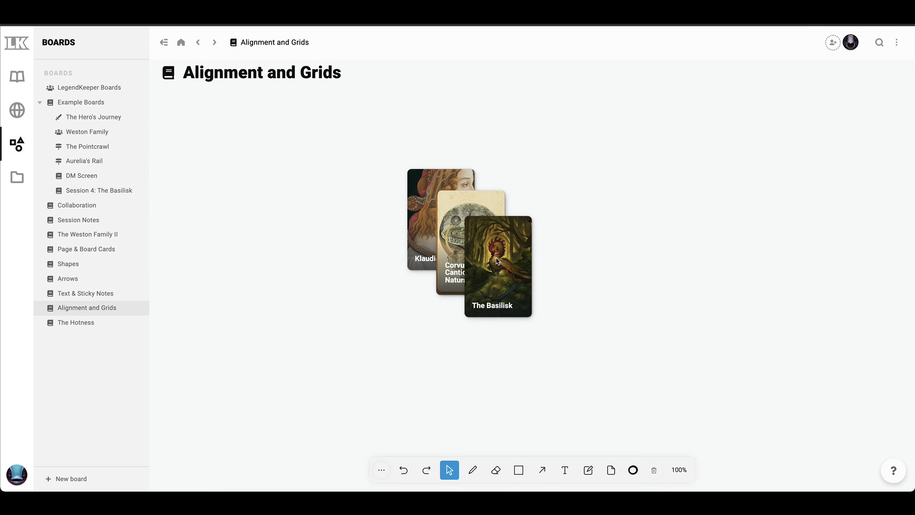
# Send The Basilisk card to the back and slide it down and left beneath the other cards
pyautogui.click(531, 284)
pyautogui.rightClick(511, 253)
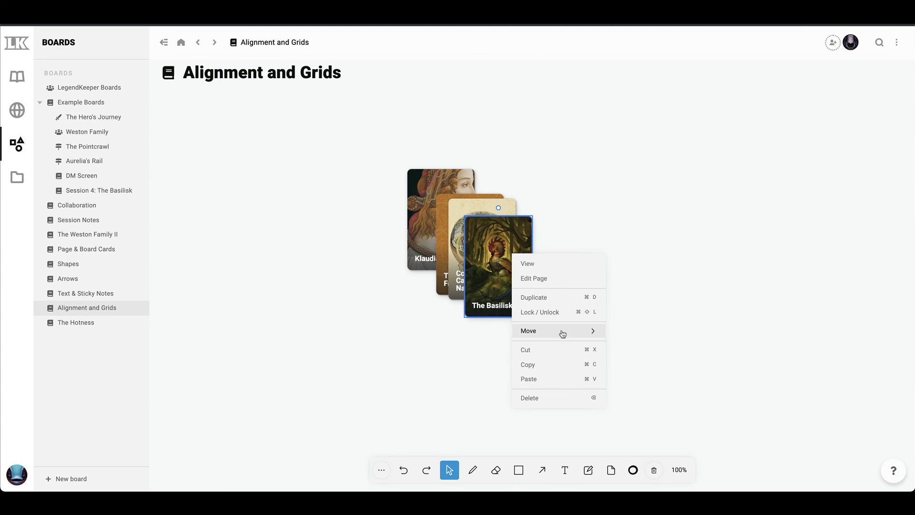
pyautogui.moveTo(561, 331)
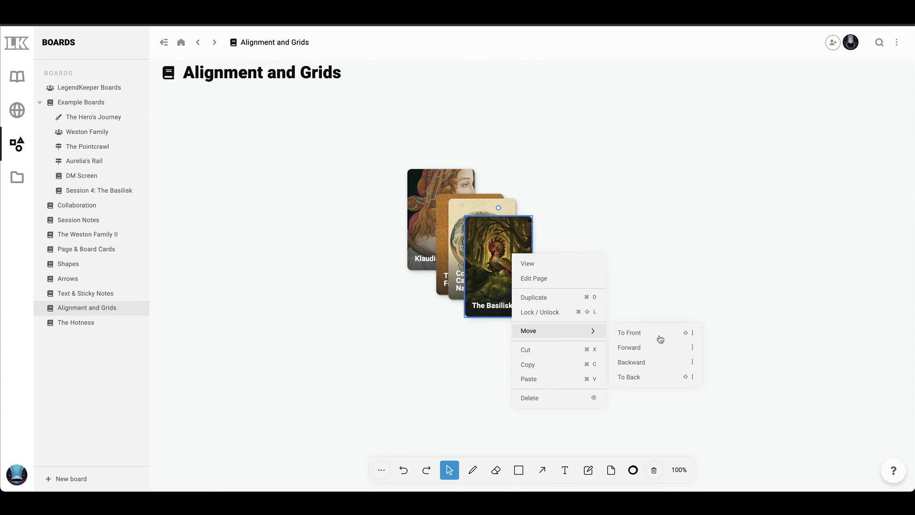
pyautogui.click(661, 378)
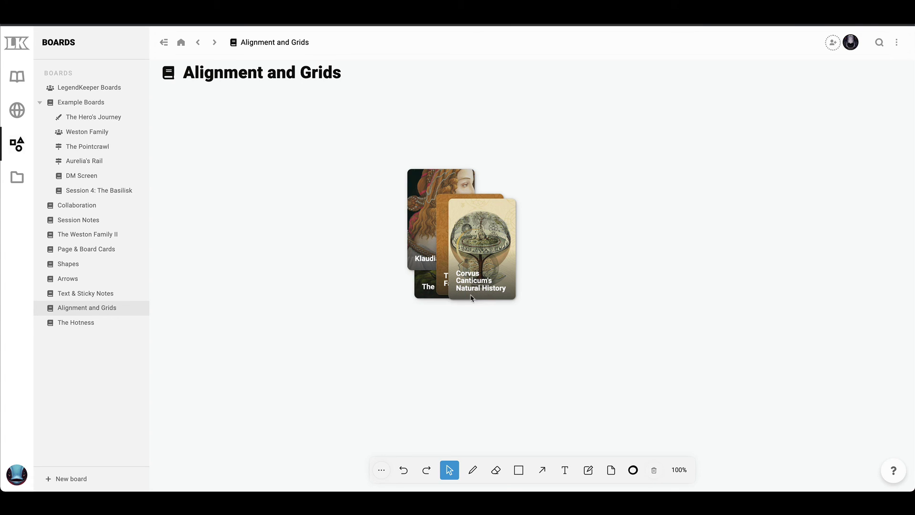
# Bring The Basilisk card to the front of the stack
pyautogui.click(435, 190)
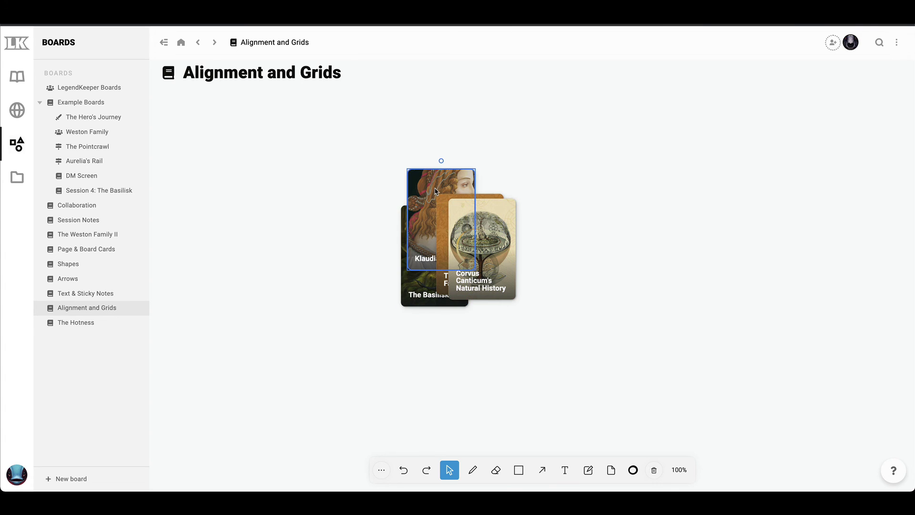
pyautogui.click(418, 289)
pyautogui.rightClick(419, 289)
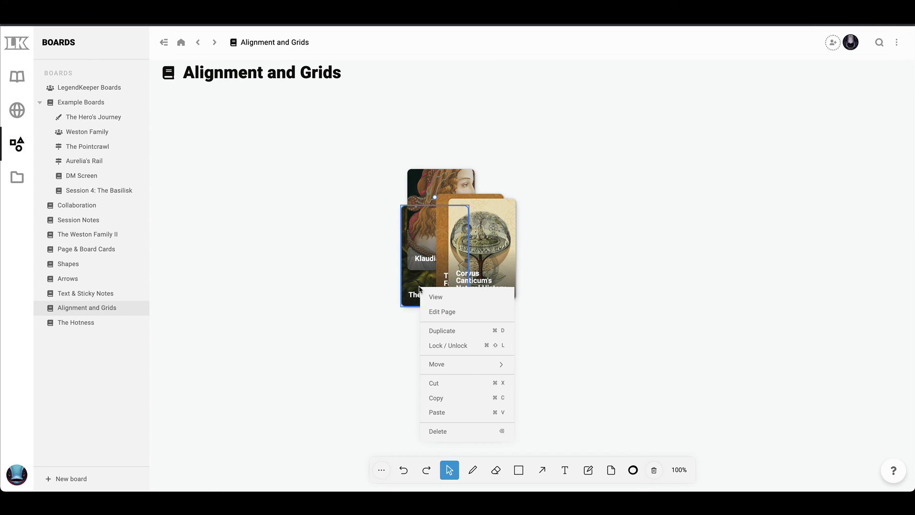
pyautogui.moveTo(477, 365)
pyautogui.click(592, 370)
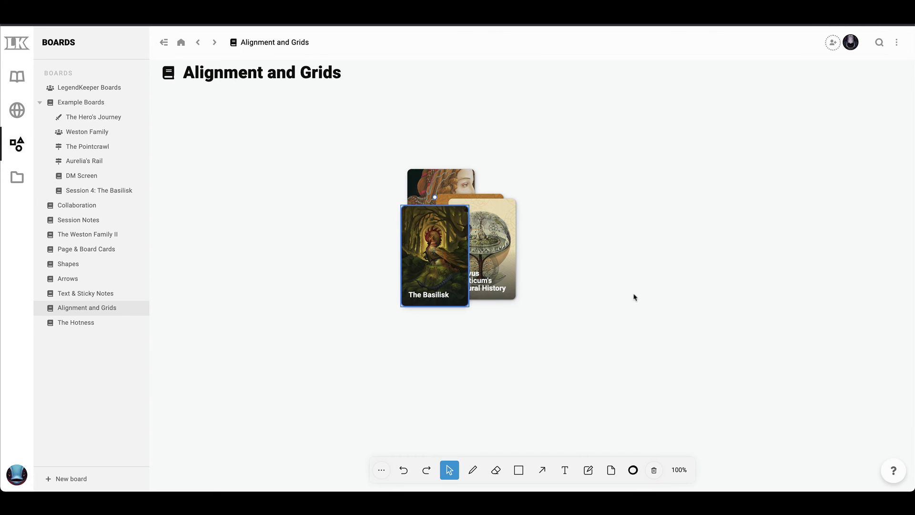
# Spread the stacked cards apart into a loose row: The Weston Family, the portrait card, Corvus Canticum's Natural History, and The Basilisk
pyautogui.moveTo(461, 256); pyautogui.dragTo(461, 283)
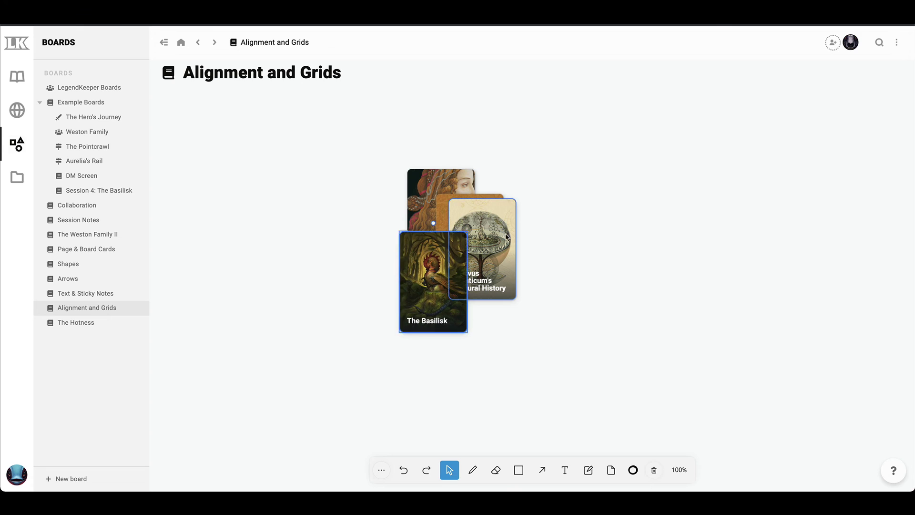
pyautogui.moveTo(491, 238); pyautogui.dragTo(577, 270)
pyautogui.moveTo(466, 207); pyautogui.dragTo(327, 245)
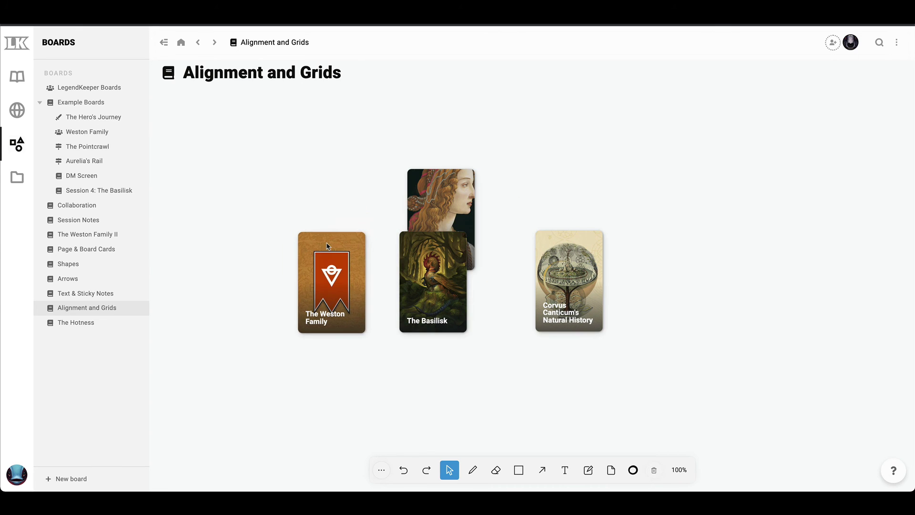
pyautogui.moveTo(437, 251); pyautogui.dragTo(656, 246)
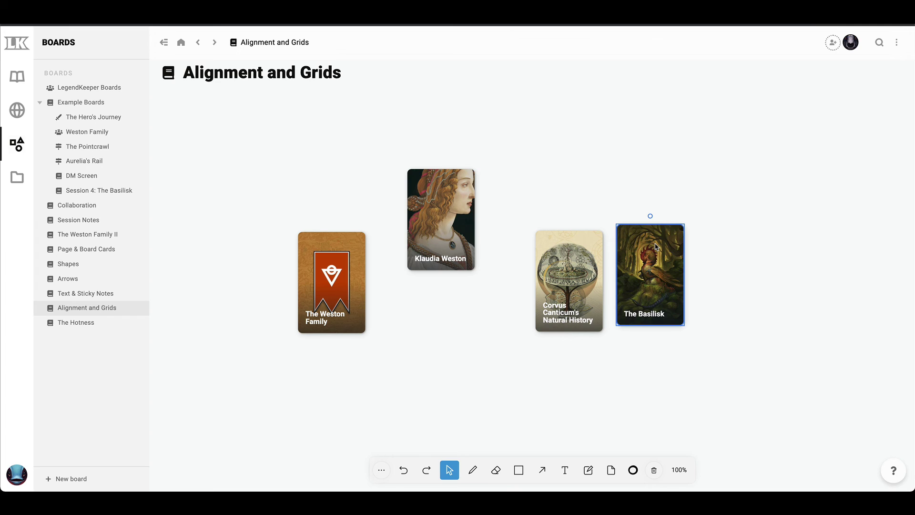
pyautogui.moveTo(582, 282); pyautogui.dragTo(550, 239)
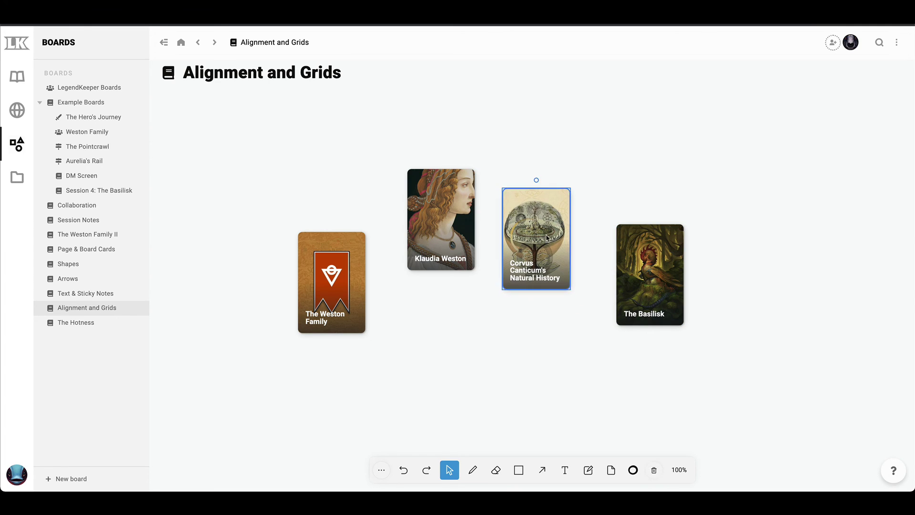
# Select all four cards on the board and open the additional arrangement actions for them
pyautogui.rightClick(550, 239)
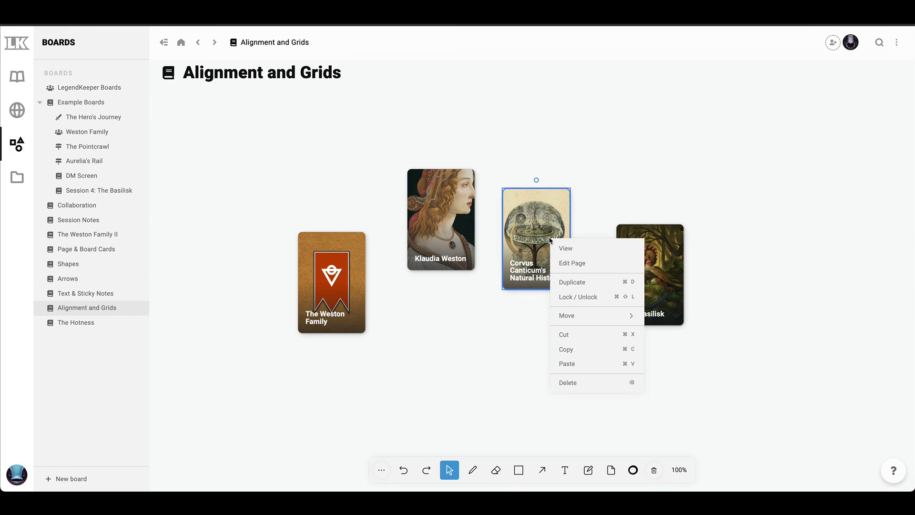
pyautogui.click(496, 310)
pyautogui.hotkey('ctrl', 'a')
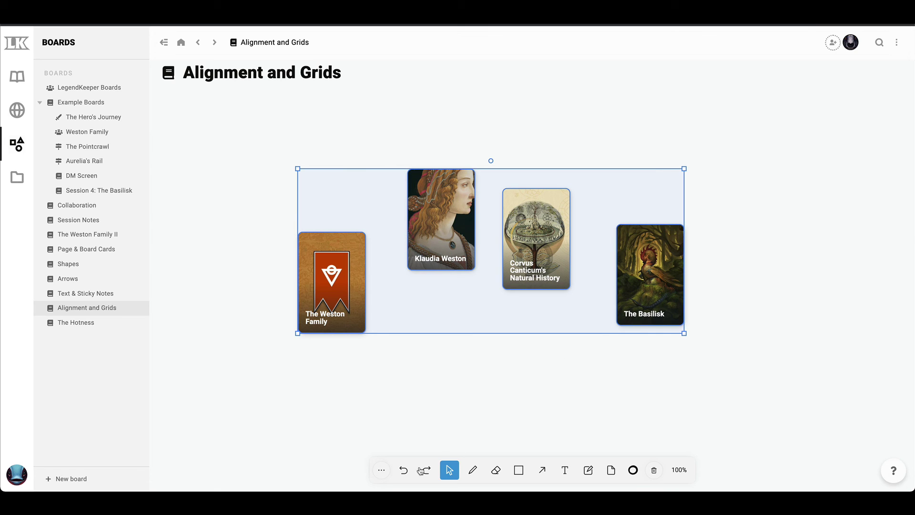
pyautogui.click(383, 470)
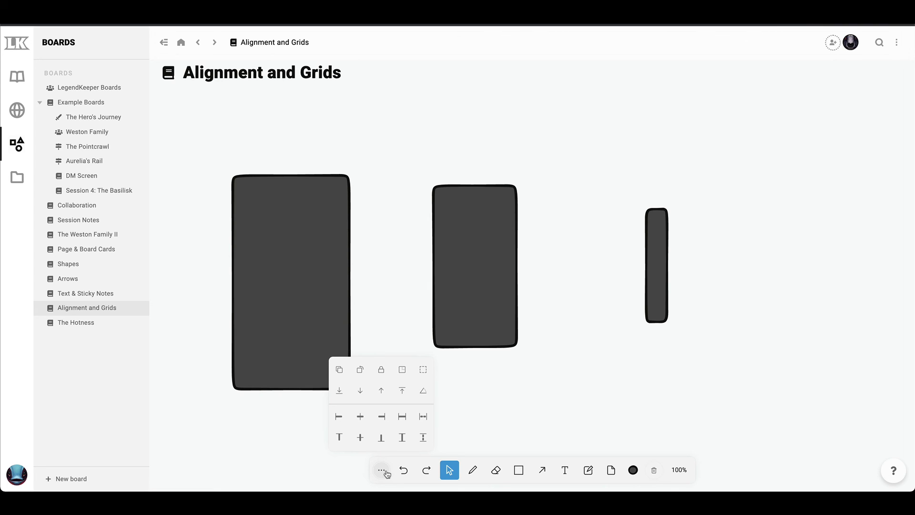
# Duplicate the largest of the three dark rectangles
pyautogui.click(340, 370)
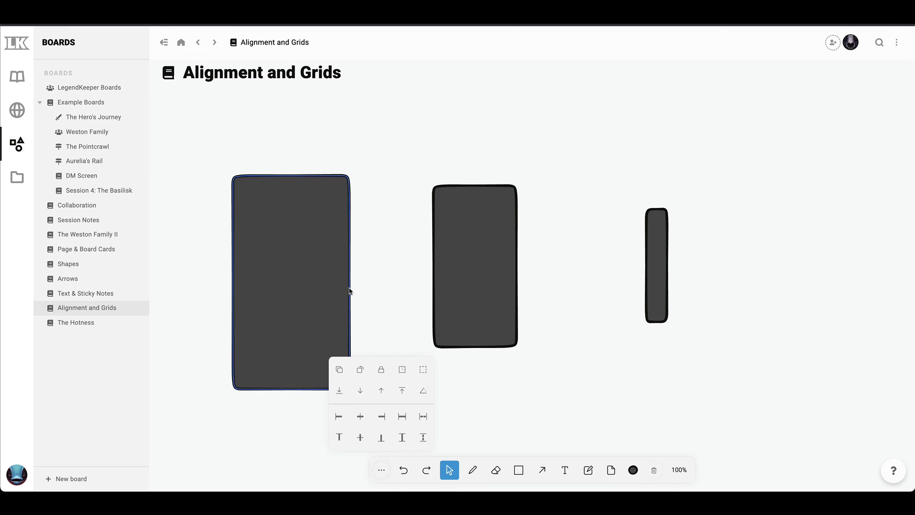
pyautogui.click(381, 470)
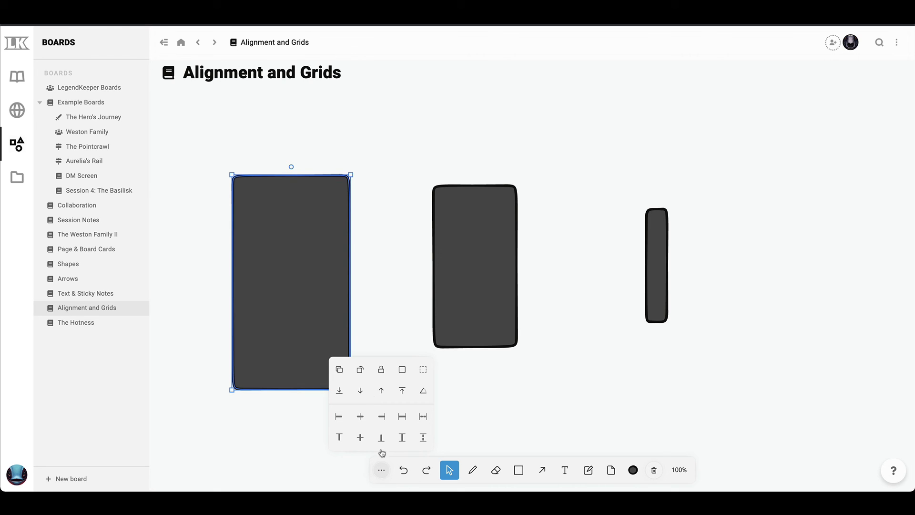
pyautogui.click(339, 371)
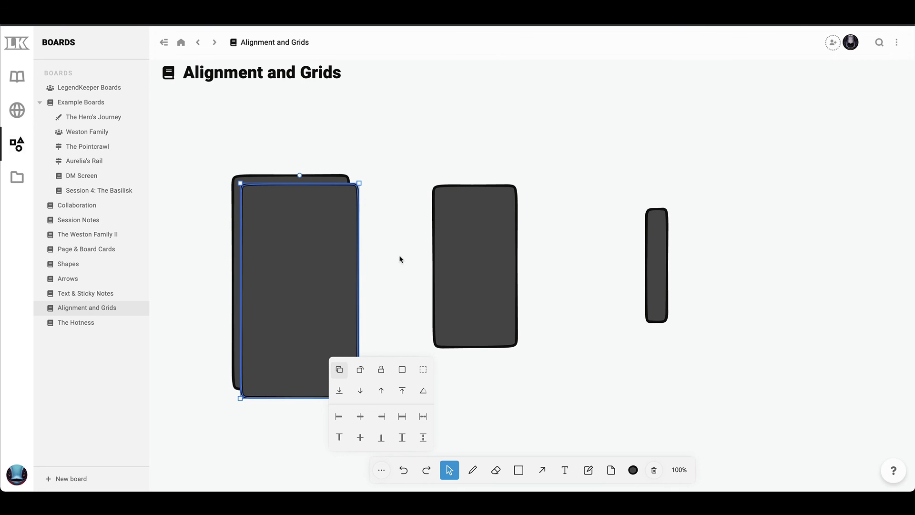
pyautogui.click(323, 252)
pyautogui.click(418, 381)
pyautogui.click(315, 308)
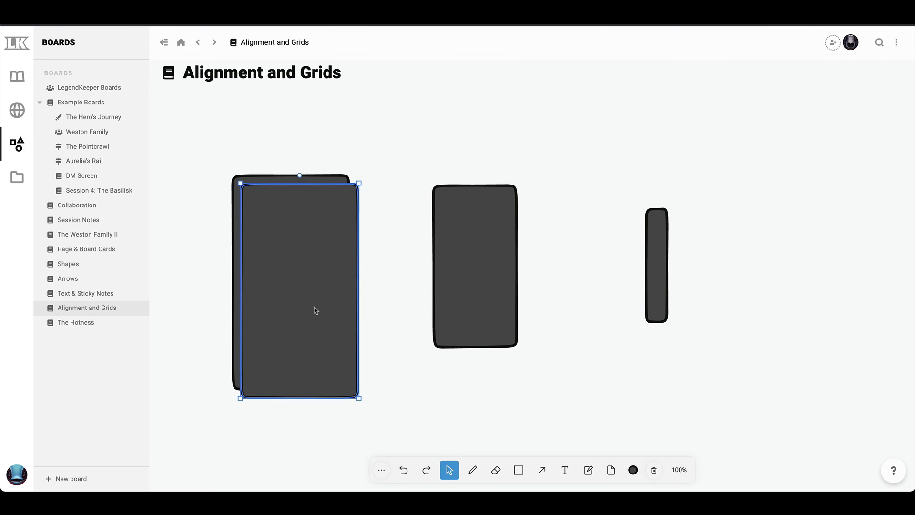
# Rotate the duplicated rectangle in steps until it lies horizontally, and move it up and right so it overlaps the middle rectangle
pyautogui.click(381, 468)
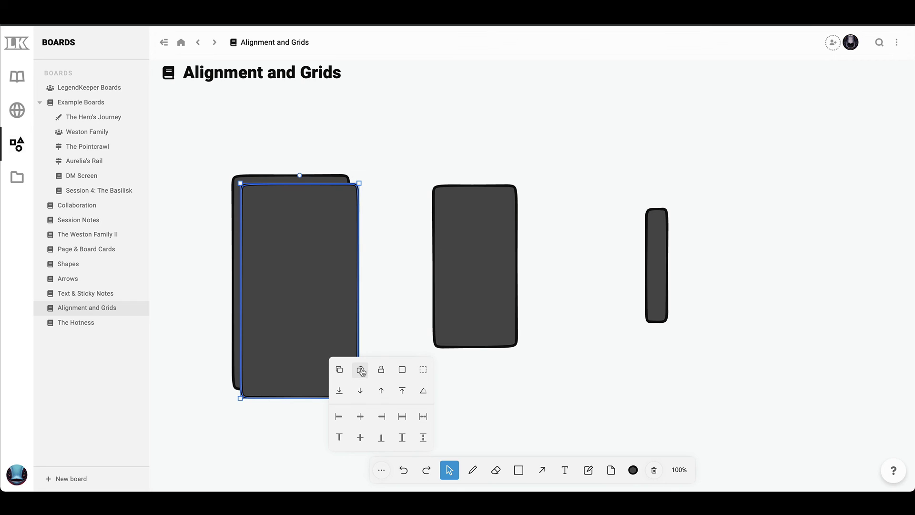
pyautogui.click(360, 370)
pyautogui.click(361, 370)
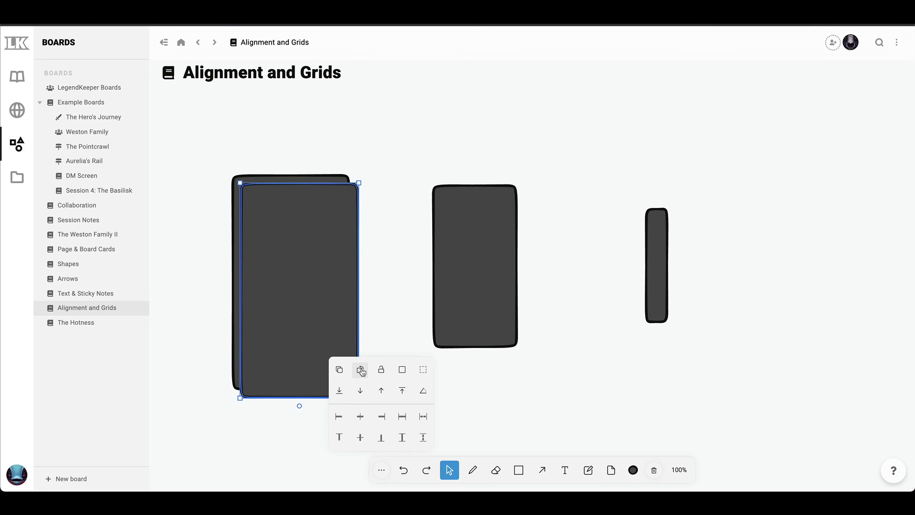
pyautogui.click(360, 370)
pyautogui.click(360, 370)
pyautogui.click(361, 370)
pyautogui.click(361, 370)
pyautogui.click(361, 370)
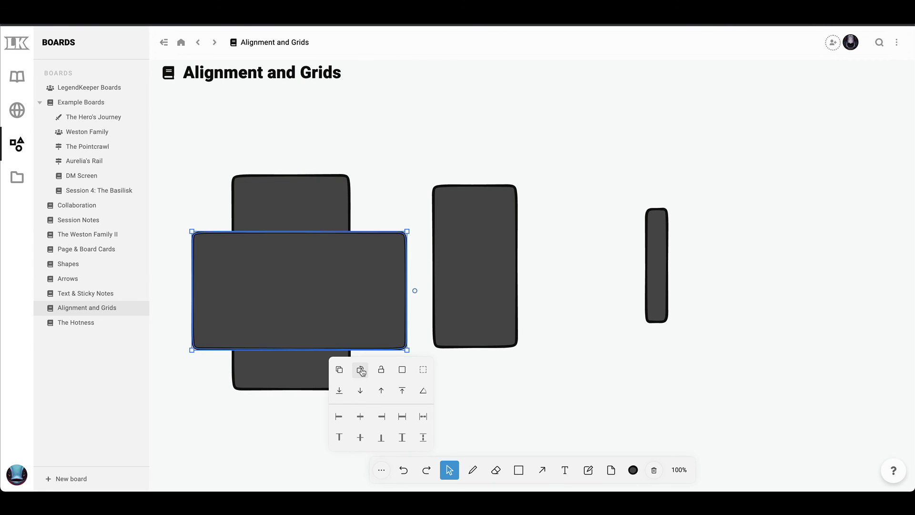
pyautogui.click(360, 370)
pyautogui.click(361, 371)
pyautogui.click(359, 370)
pyautogui.click(360, 370)
pyautogui.moveTo(351, 302); pyautogui.dragTo(487, 177)
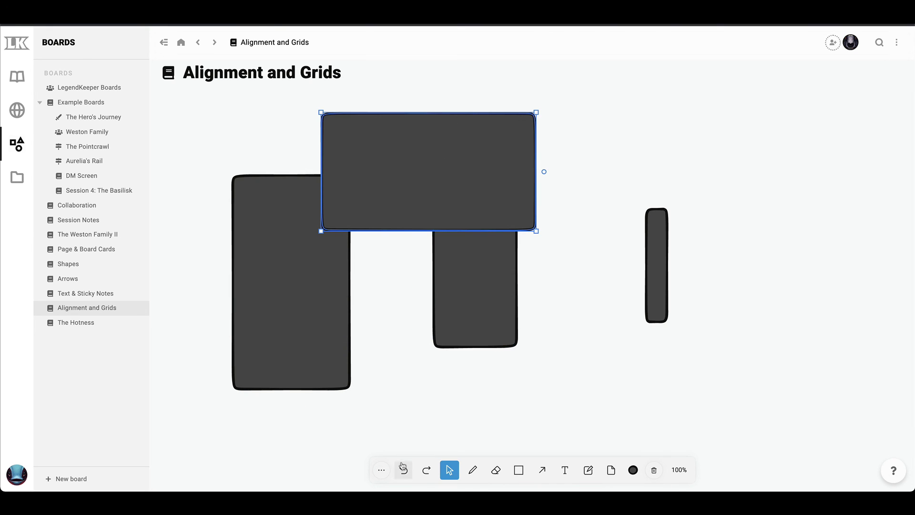
# Lock the horizontal rectangle in place and deselect it
pyautogui.click(459, 258)
pyautogui.click(368, 467)
pyautogui.click(388, 470)
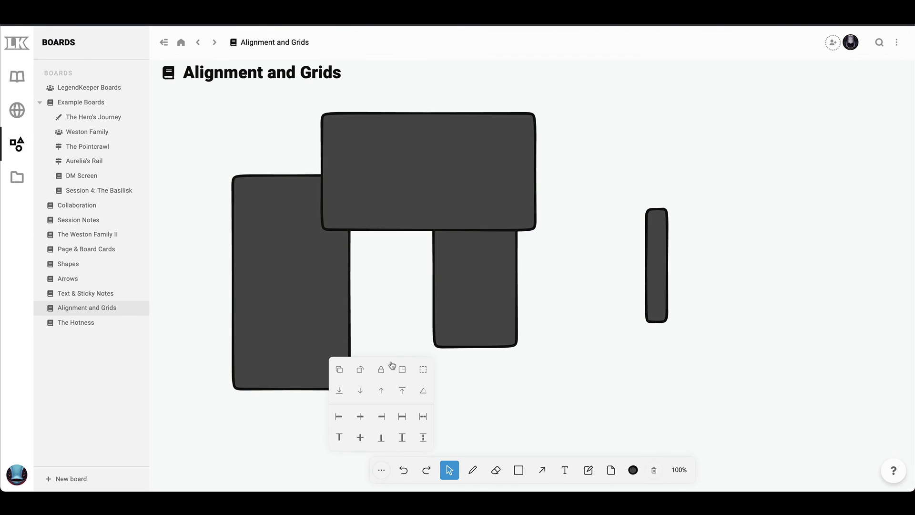
pyautogui.click(427, 266)
pyautogui.click(428, 215)
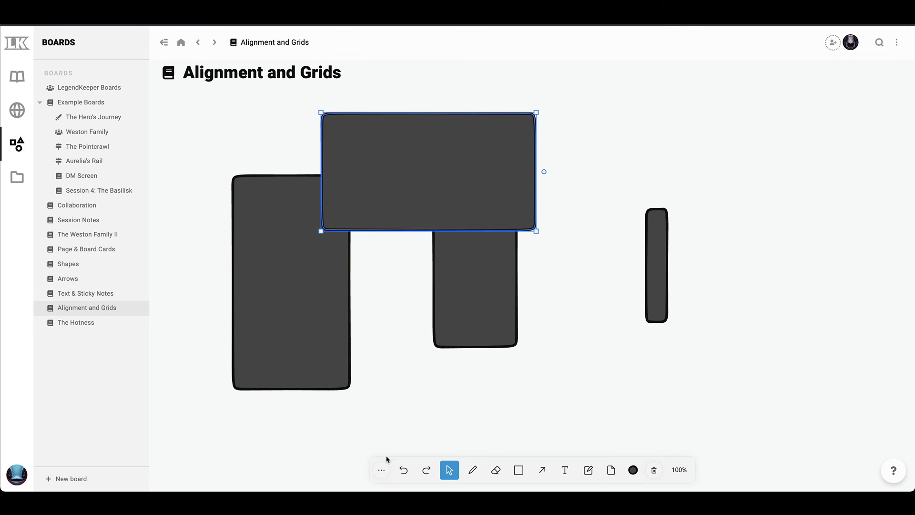
pyautogui.click(381, 469)
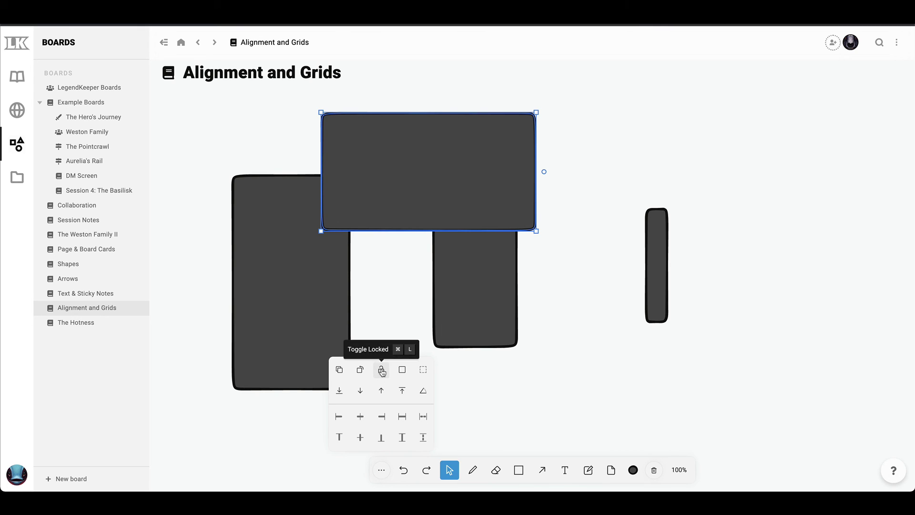
pyautogui.click(382, 371)
pyautogui.click(553, 265)
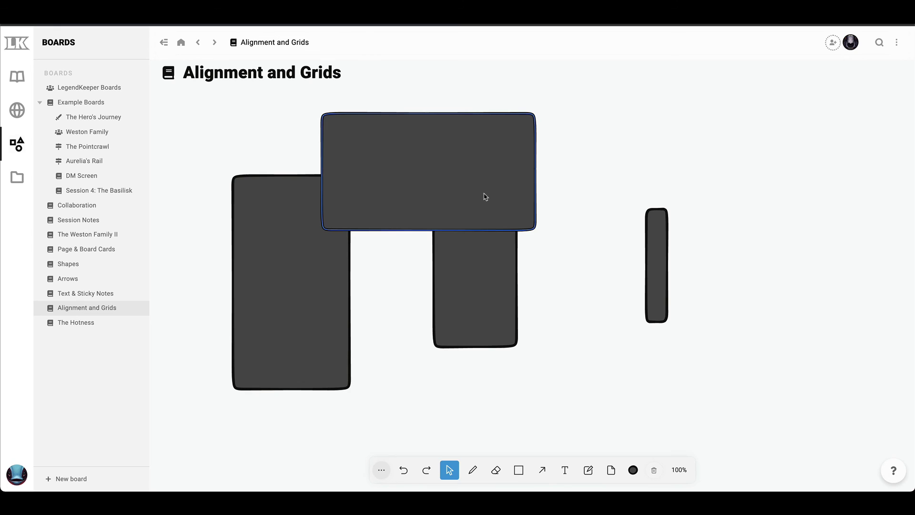
# Try to move the locked horizontal rectangle, and shift the middle rectangle down so it sits just beneath it
pyautogui.moveTo(484, 196); pyautogui.dragTo(506, 268)
pyautogui.click(423, 208)
pyautogui.hotkey('ctrl', 'z')
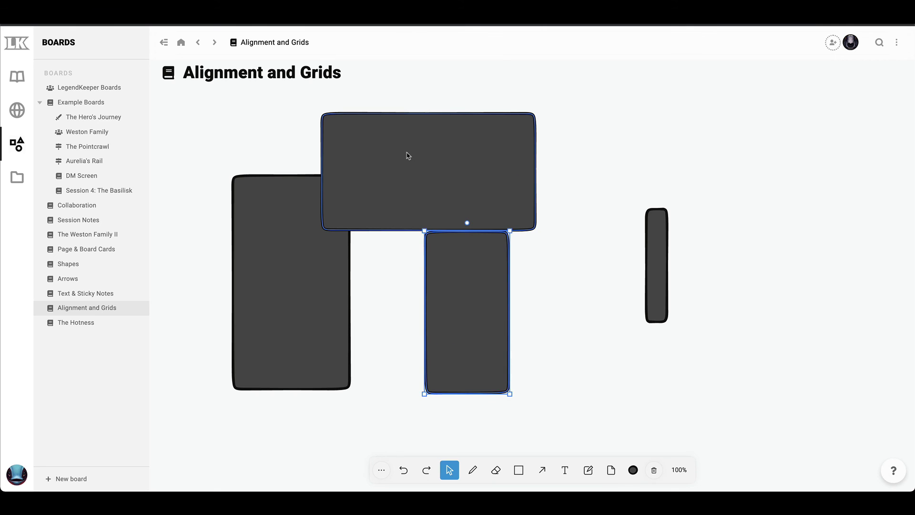
pyautogui.moveTo(407, 156); pyautogui.dragTo(407, 155)
pyautogui.click(395, 273)
pyautogui.doubleClick(394, 157)
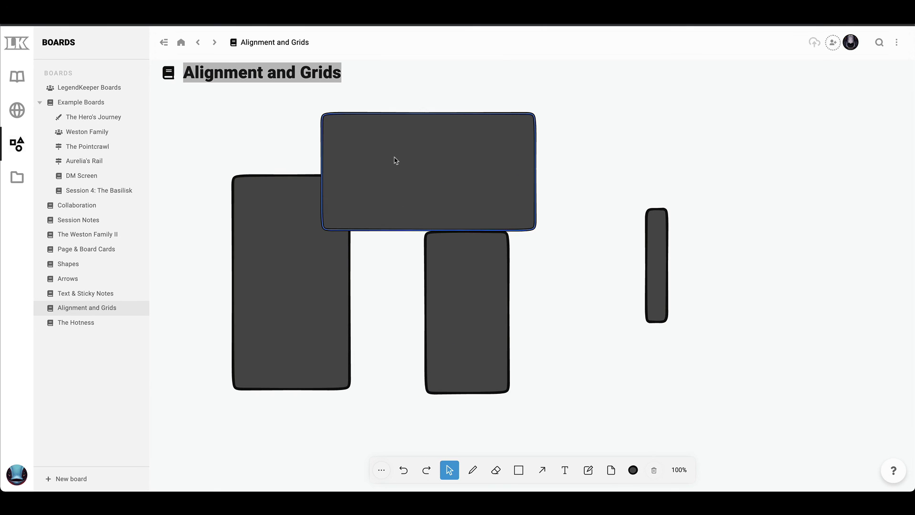
# Unlock the horizontal rectangle and move it down and left over the large rectangle
pyautogui.click(381, 470)
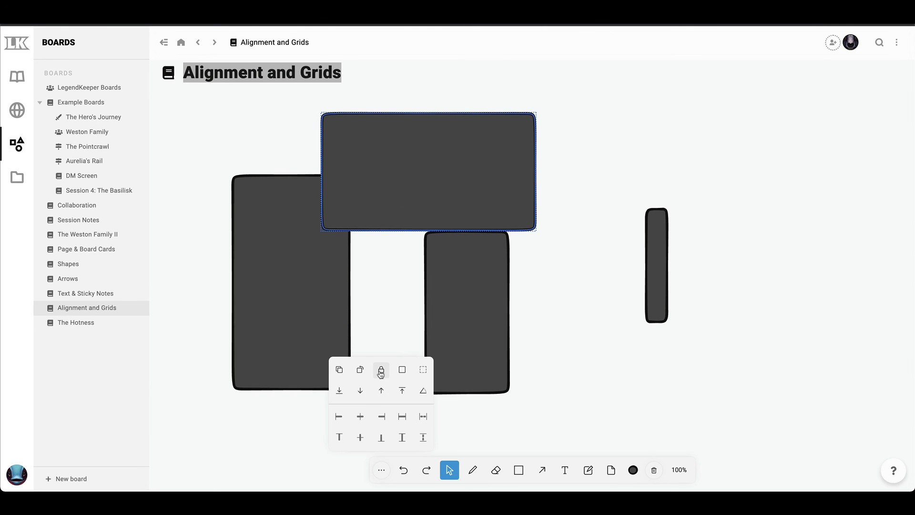
pyautogui.click(381, 373)
pyautogui.click(393, 320)
pyautogui.click(398, 187)
pyautogui.moveTo(422, 168); pyautogui.dragTo(362, 249)
# Move the middle rectangle up and right, clear of the overlapping pair, and resize it freely to be narrower and taller
pyautogui.click(427, 387)
pyautogui.click(381, 470)
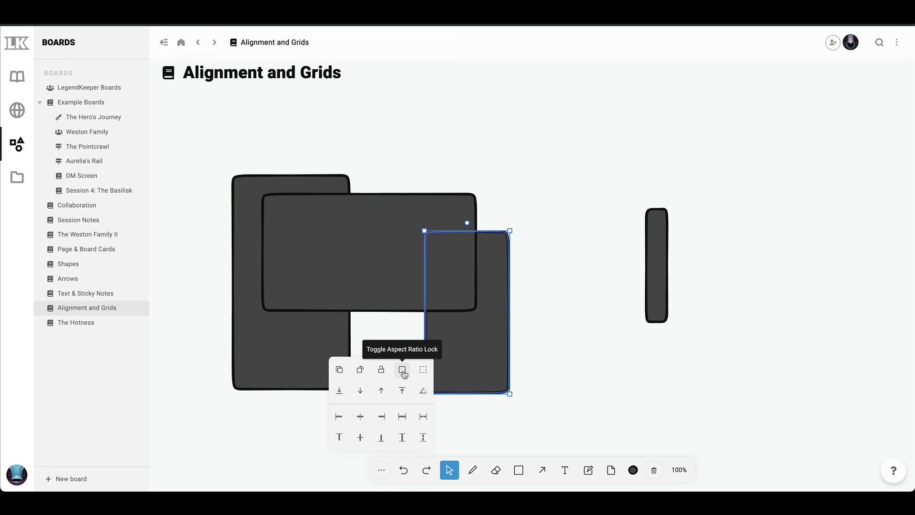
pyautogui.click(558, 337)
pyautogui.click(489, 319)
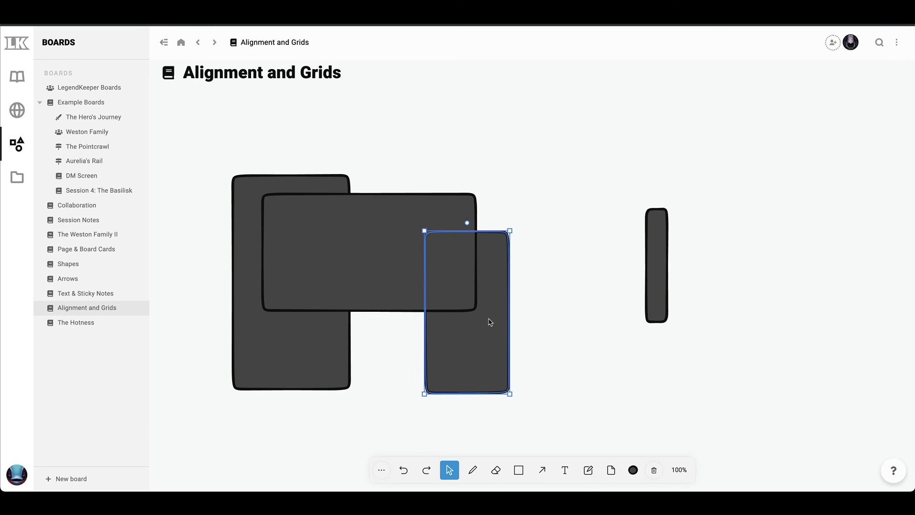
pyautogui.moveTo(486, 317); pyautogui.dragTo(554, 274)
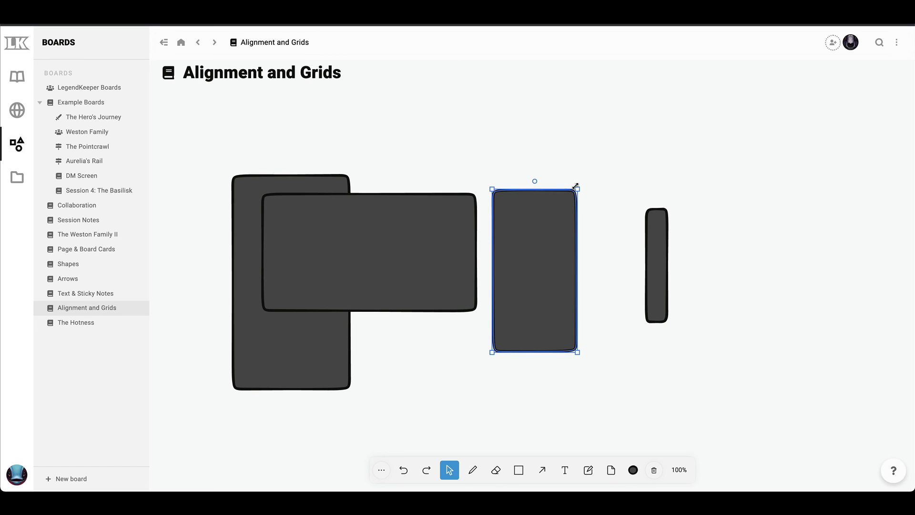
pyautogui.moveTo(577, 190); pyautogui.dragTo(561, 167)
# Lock the aspect ratio of the resized middle rectangle and scale it down slightly from its upper-right corner
pyautogui.click(376, 470)
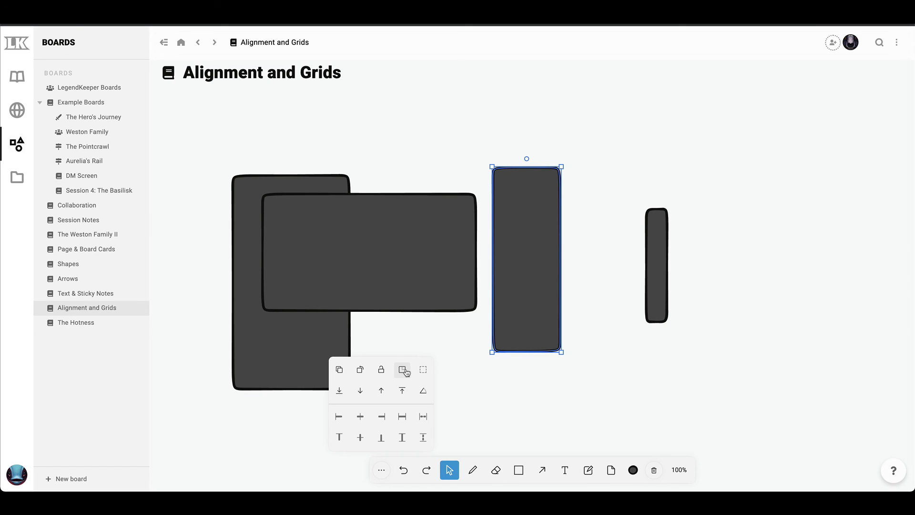
pyautogui.click(404, 371)
pyautogui.click(595, 231)
pyautogui.click(548, 210)
pyautogui.moveTo(562, 167)
pyautogui.mouseDown()
pyautogui.moveTo(596, 140)
pyautogui.moveTo(579, 192)
pyautogui.moveTo(586, 276)
pyautogui.moveTo(510, 361)
pyautogui.moveTo(565, 302)
pyautogui.moveTo(557, 310)
pyautogui.moveTo(576, 226)
pyautogui.moveTo(545, 300)
pyautogui.moveTo(571, 258)
pyautogui.moveTo(559, 286)
pyautogui.moveTo(559, 171)
pyautogui.mouseUp()
# Group the two overlapping rectangles and move the group up and left, away from the middle rectangle
pyautogui.click(425, 403)
pyautogui.moveTo(425, 402); pyautogui.dragTo(291, 222)
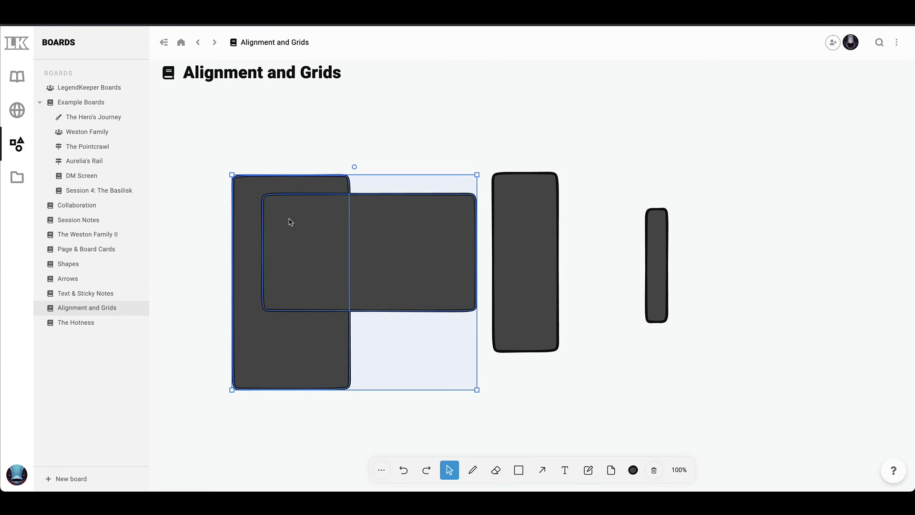
pyautogui.click(380, 469)
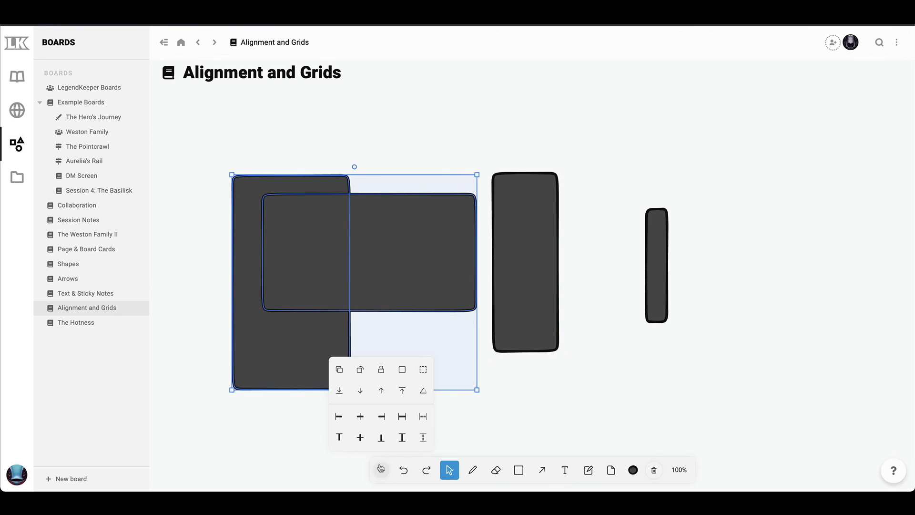
pyautogui.click(423, 370)
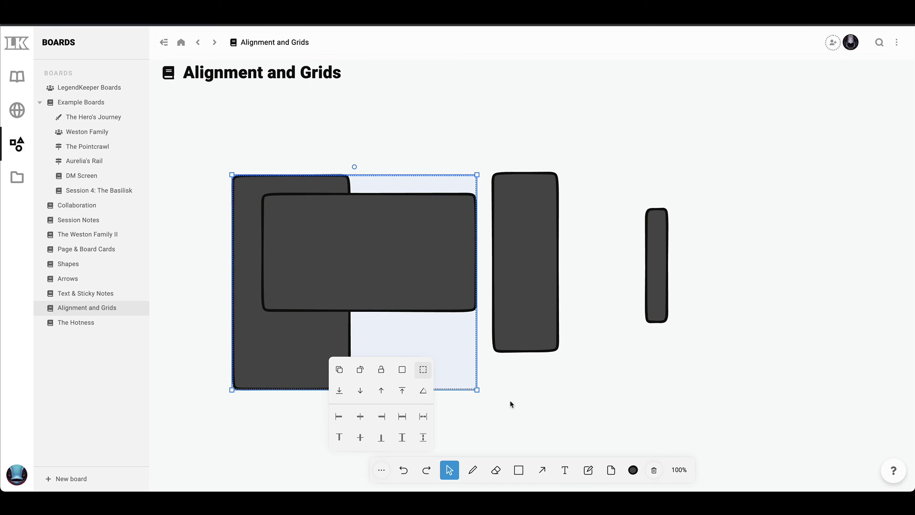
pyautogui.moveTo(394, 249); pyautogui.dragTo(391, 245)
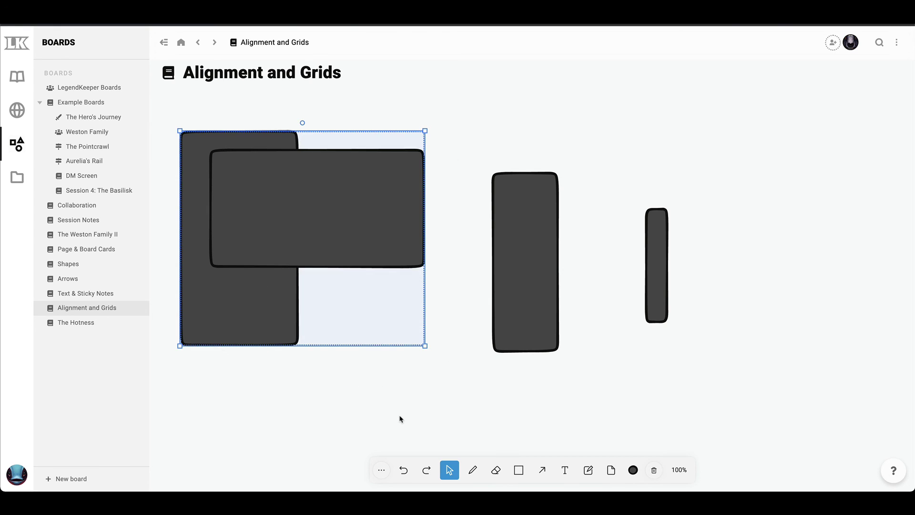
pyautogui.click(400, 417)
pyautogui.click(357, 272)
pyautogui.click(367, 364)
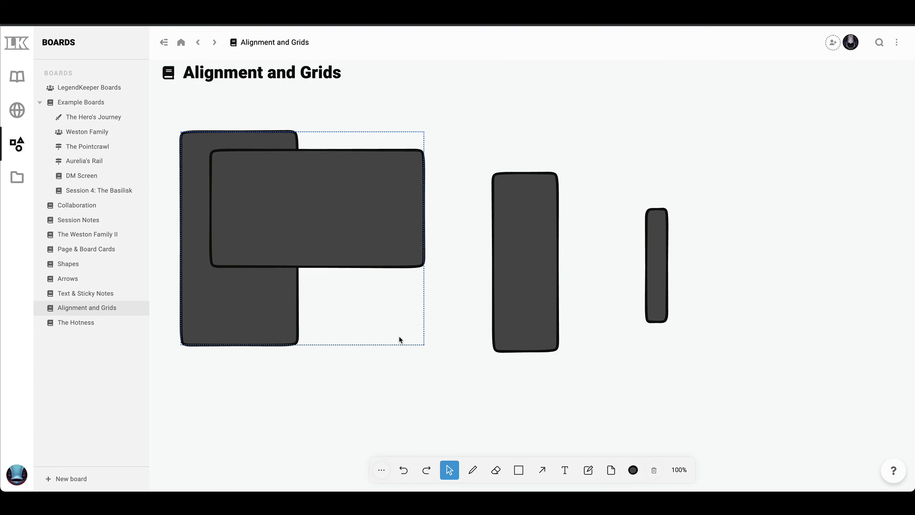
# Rotate the narrow middle rectangle counterclockwise and reset its angle
pyautogui.click(532, 292)
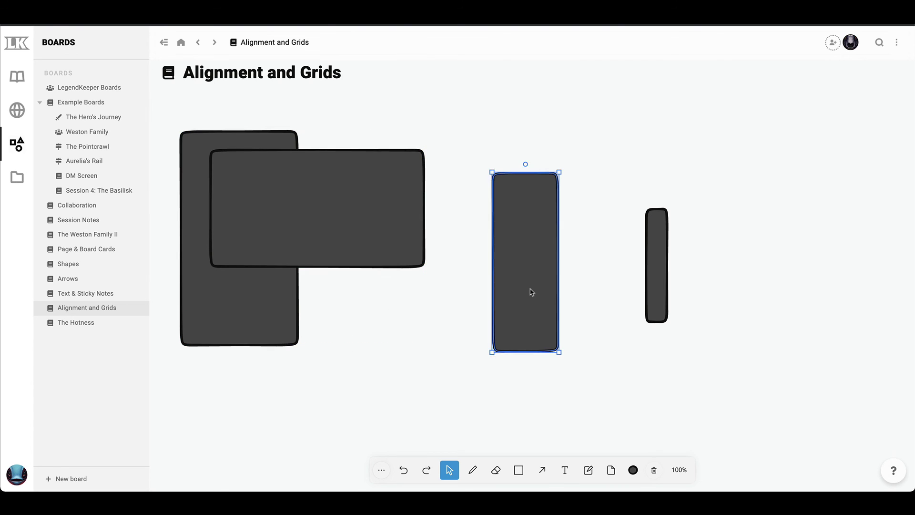
pyautogui.click(382, 468)
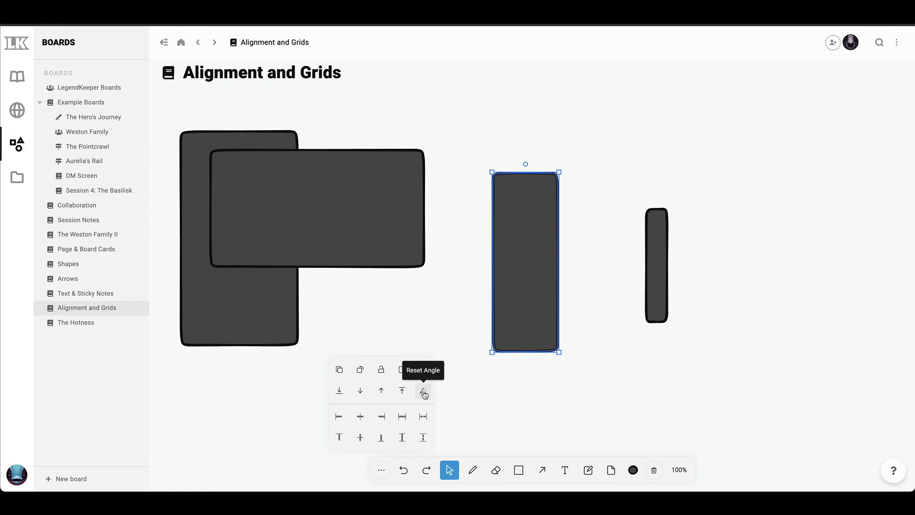
pyautogui.click(532, 291)
pyautogui.moveTo(525, 164); pyautogui.dragTo(468, 183)
pyautogui.click(384, 469)
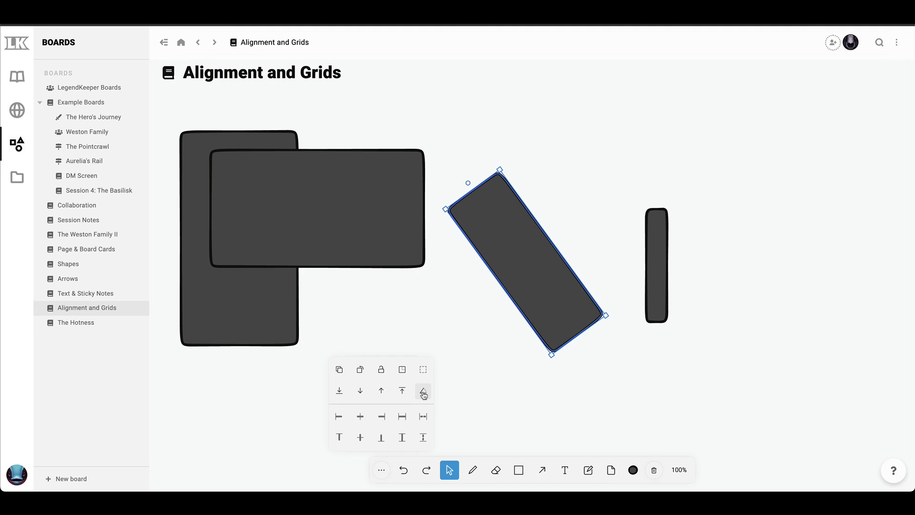
pyautogui.click(423, 391)
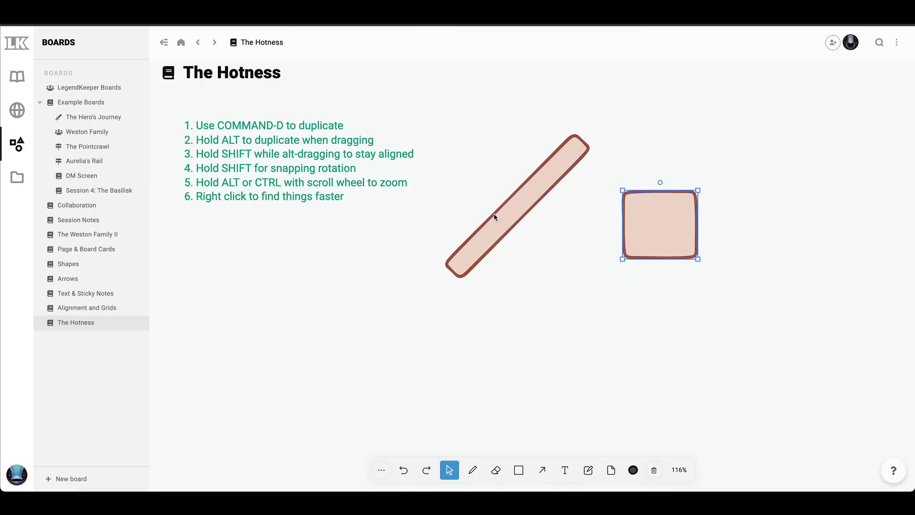
# Duplicate the square on The Hotness board three times
pyautogui.click(494, 217)
pyautogui.hscroll(1, 557, 271)
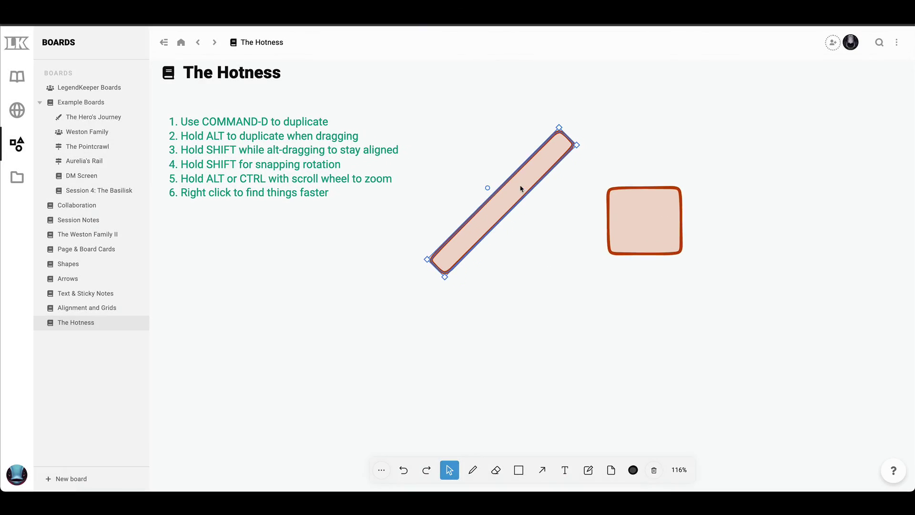
pyautogui.click(663, 214)
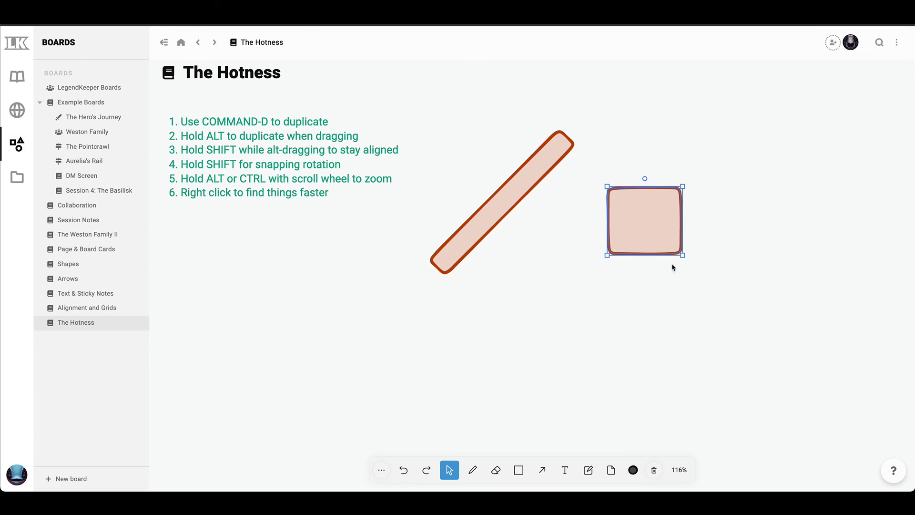
pyautogui.press('super+d')
pyautogui.press('super+d')
pyautogui.press('super+d')
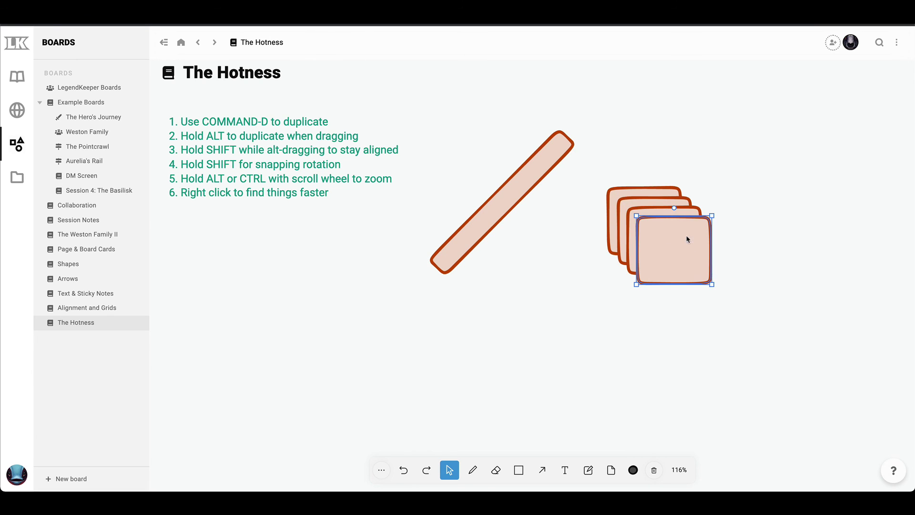
# Spread the stacked squares apart, placing one above the original and two in the open area below the narrow diagonal rectangle
pyautogui.moveTo(686, 221); pyautogui.dragTo(677, 112)
pyautogui.moveTo(658, 239); pyautogui.dragTo(539, 327)
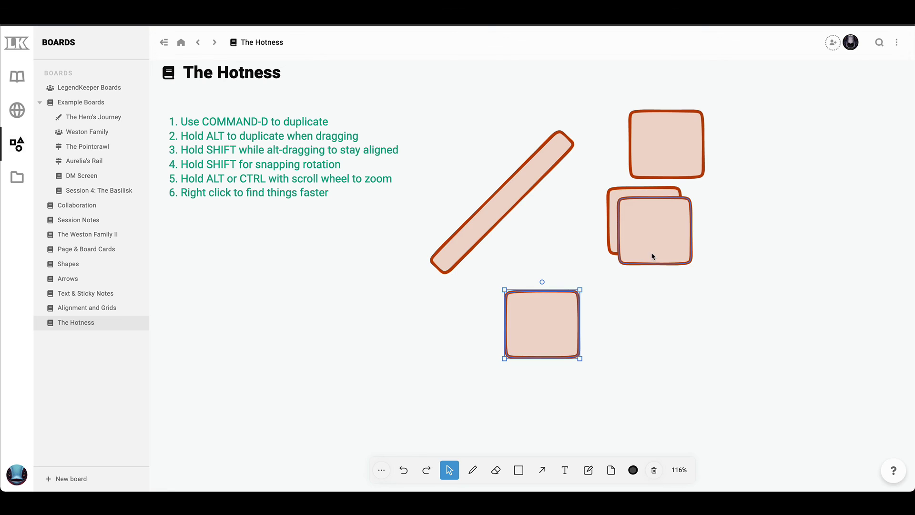
pyautogui.moveTo(651, 257); pyautogui.dragTo(352, 344)
pyautogui.moveTo(526, 327); pyautogui.dragTo(523, 310)
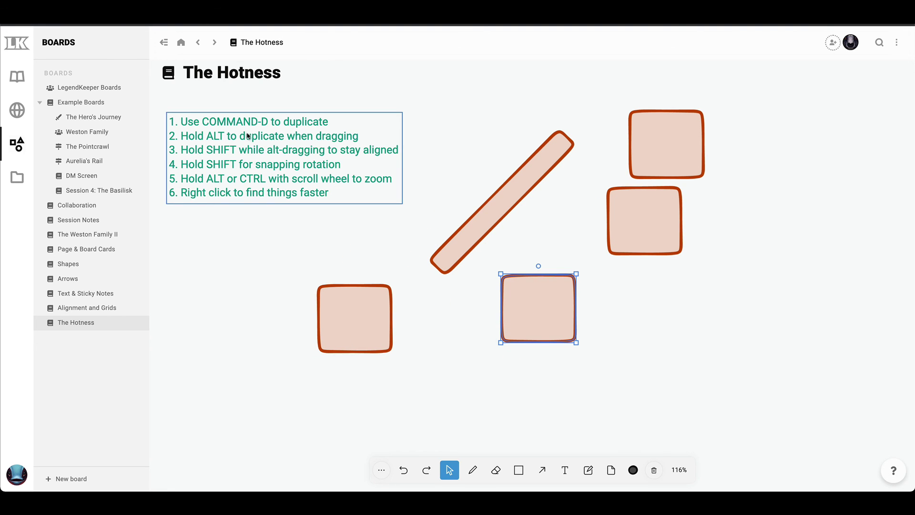
pyautogui.moveTo(552, 316); pyautogui.dragTo(518, 330)
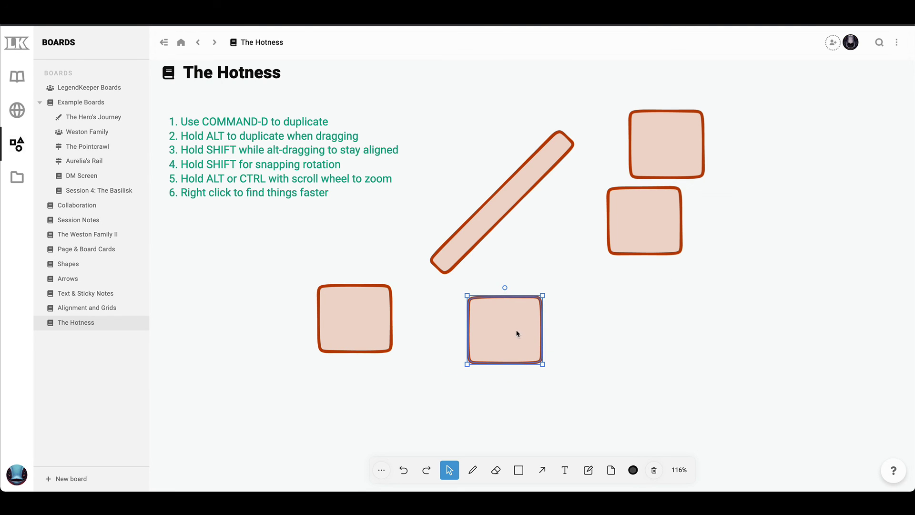
# Make three copies of the lower-middle square on the right side of the board and reposition the two lower squares on the left
pyautogui.moveTo(513, 332); pyautogui.dragTo(762, 366)
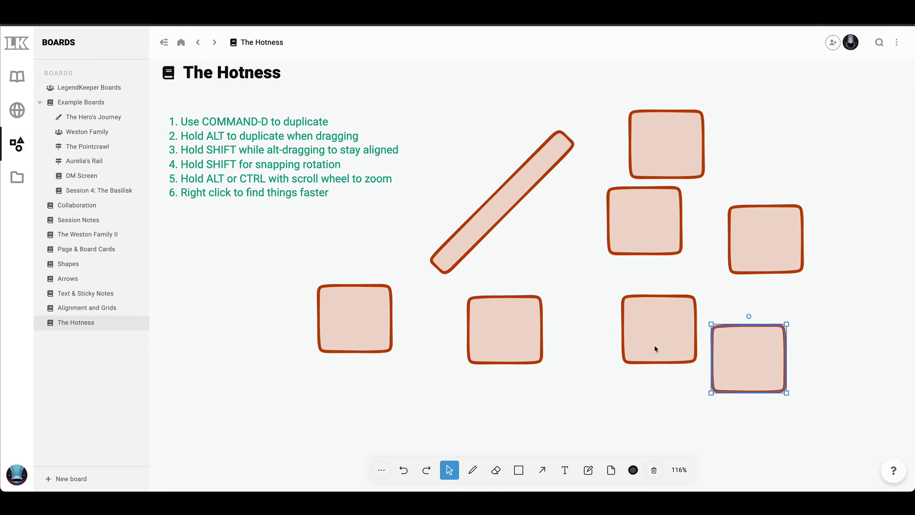
pyautogui.moveTo(498, 345)
pyautogui.mouseDown()
pyautogui.moveTo(480, 317)
pyautogui.moveTo(500, 359)
pyautogui.mouseUp()
pyautogui.moveTo(353, 341); pyautogui.dragTo(316, 345)
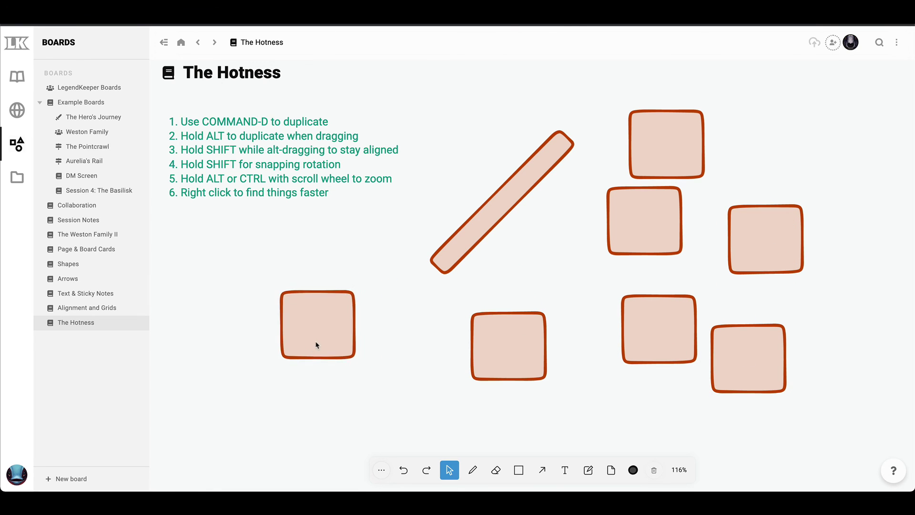
# Delete the three squares in the lower row, keeping only the leftmost one
pyautogui.moveTo(412, 356); pyautogui.dragTo(904, 342)
pyautogui.press('Delete')
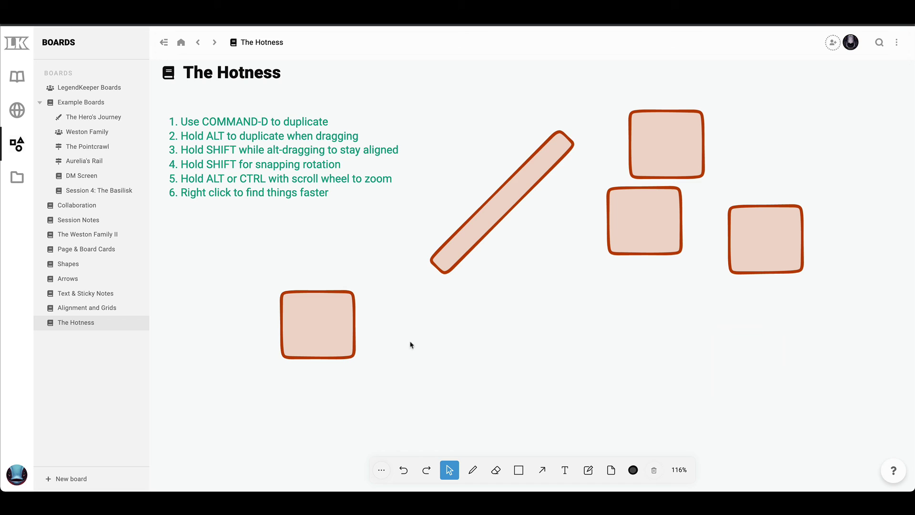
# Duplicate the remaining lower square into a horizontally aligned row of five squares across the lower part of the board
pyautogui.click(282, 315)
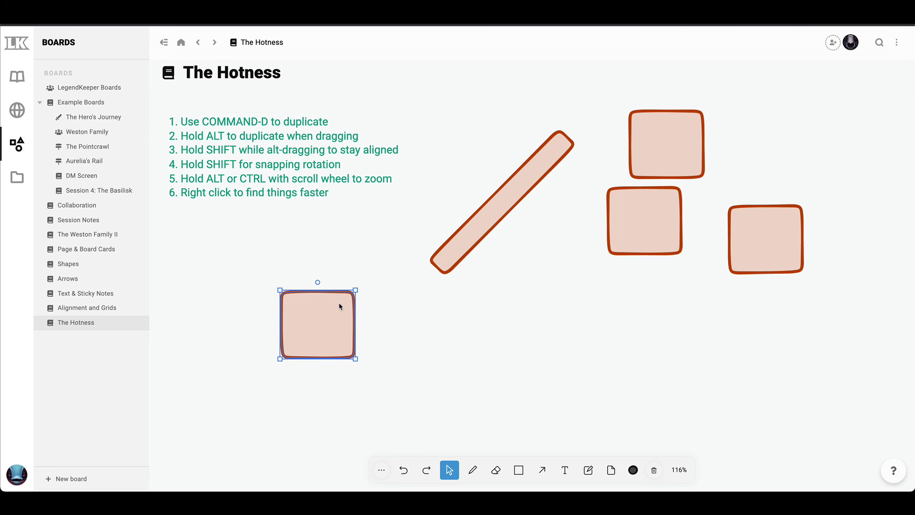
pyautogui.moveTo(322, 338); pyautogui.dragTo(815, 364)
pyautogui.moveTo(884, 350); pyautogui.dragTo(281, 381)
pyautogui.click(476, 305)
pyautogui.click(578, 373)
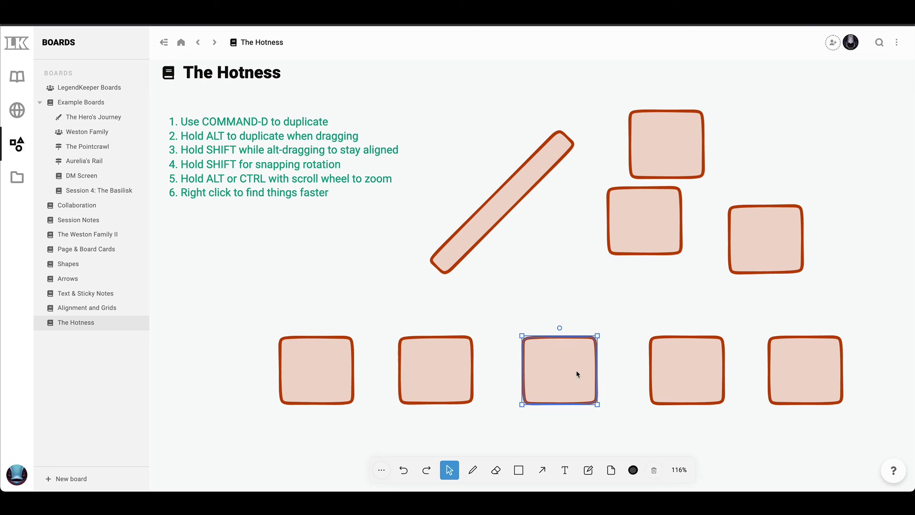
# Rotate the narrow rectangle in snapped increments, finishing on the rising diagonal, and deselect it
pyautogui.click(514, 190)
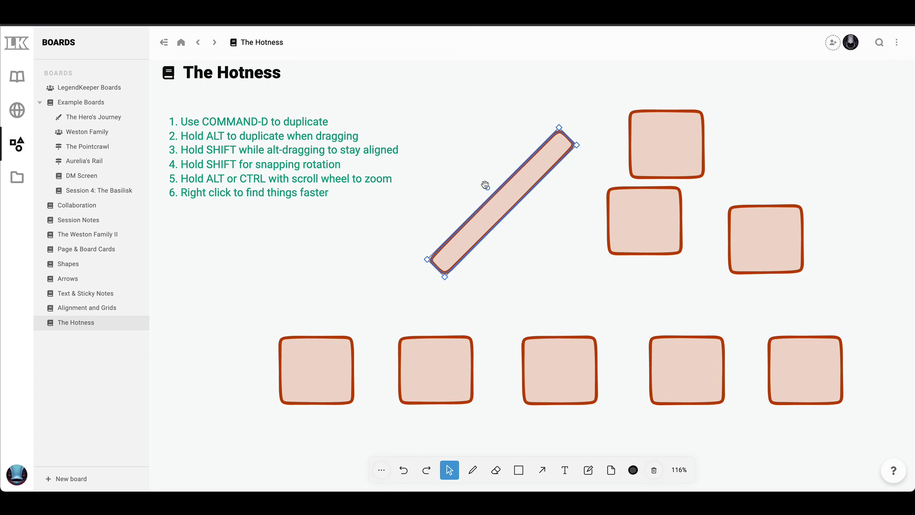
pyautogui.moveTo(486, 185); pyautogui.dragTo(522, 225)
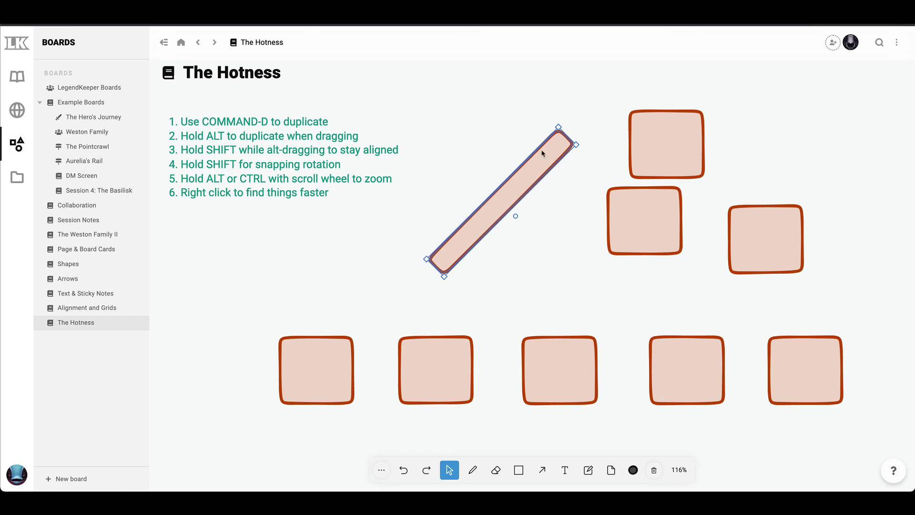
pyautogui.click(355, 263)
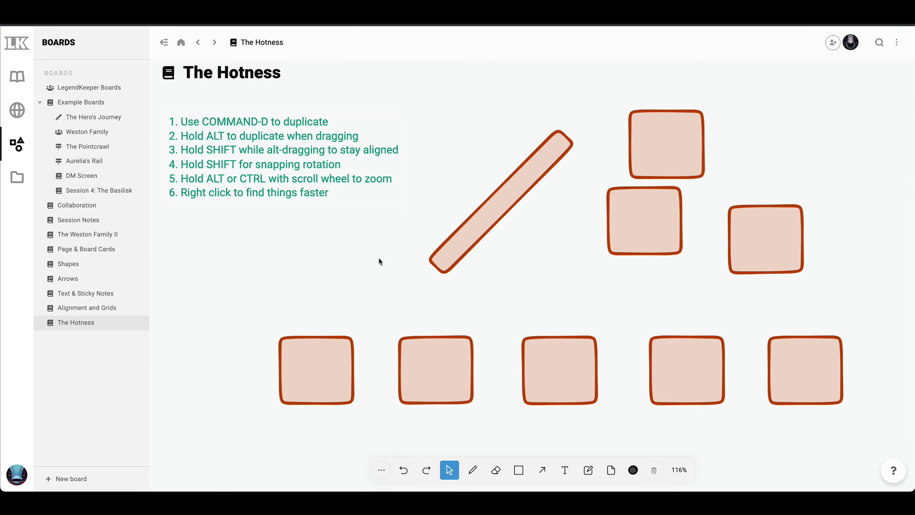
# Examine the board's shapes and tip list by scrolling and zooming in and out, finishing at 120% zoom
pyautogui.scroll(2, 557, 256)
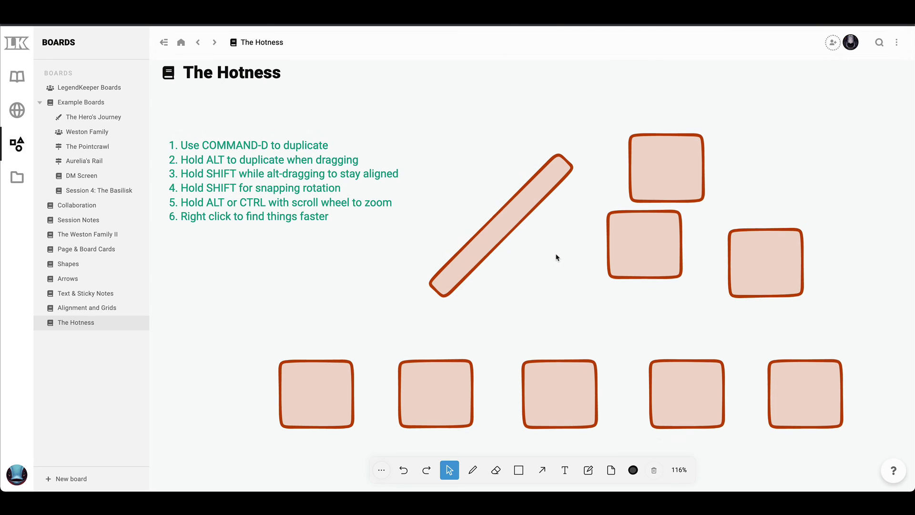
pyautogui.scroll(-1, 556, 257)
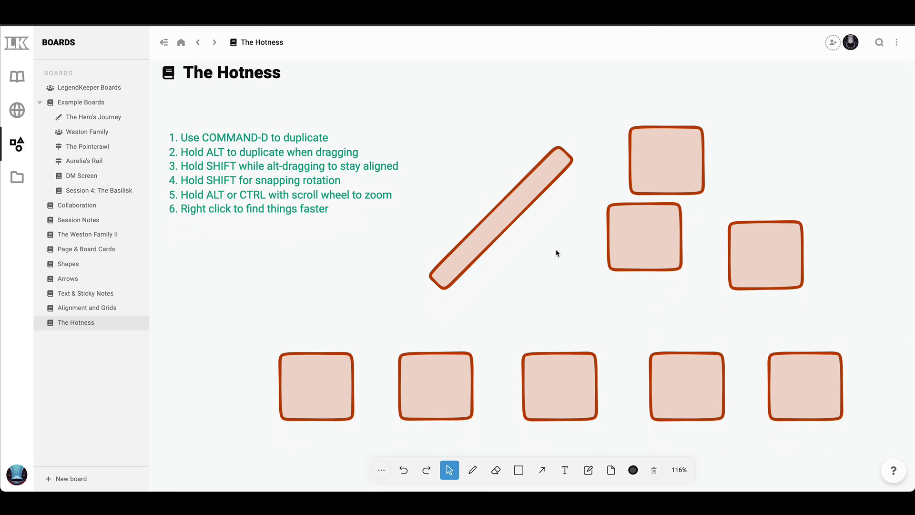
pyautogui.scroll(1, 556, 253)
pyautogui.scroll(-1, 556, 245)
pyautogui.scroll(-3, 550, 226)
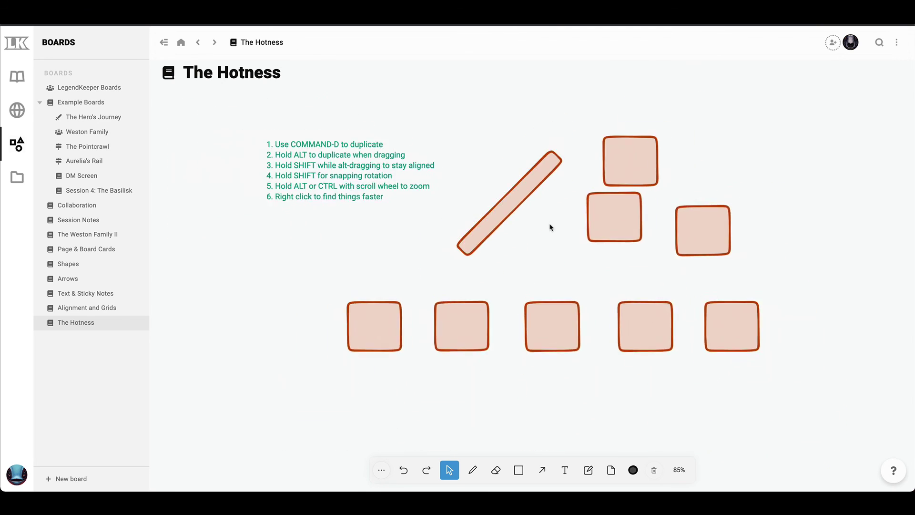
pyautogui.scroll(5, 550, 228)
pyautogui.scroll(-3, 550, 228)
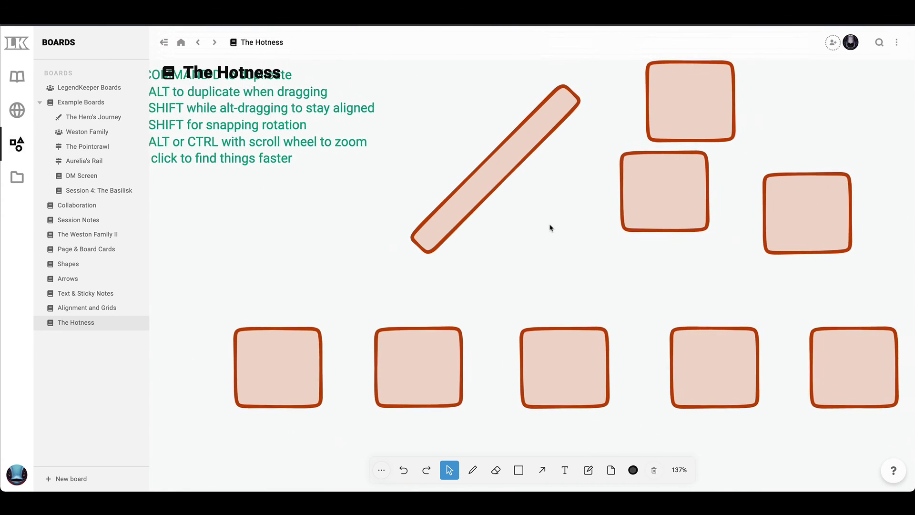
pyautogui.scroll(-3, 550, 227)
pyautogui.scroll(5, 550, 228)
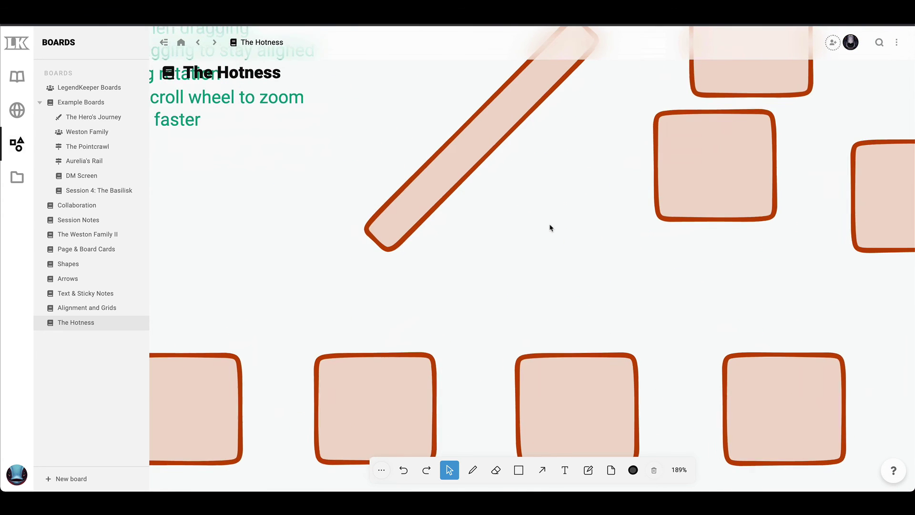
pyautogui.scroll(-2, 551, 227)
pyautogui.scroll(-2, 550, 227)
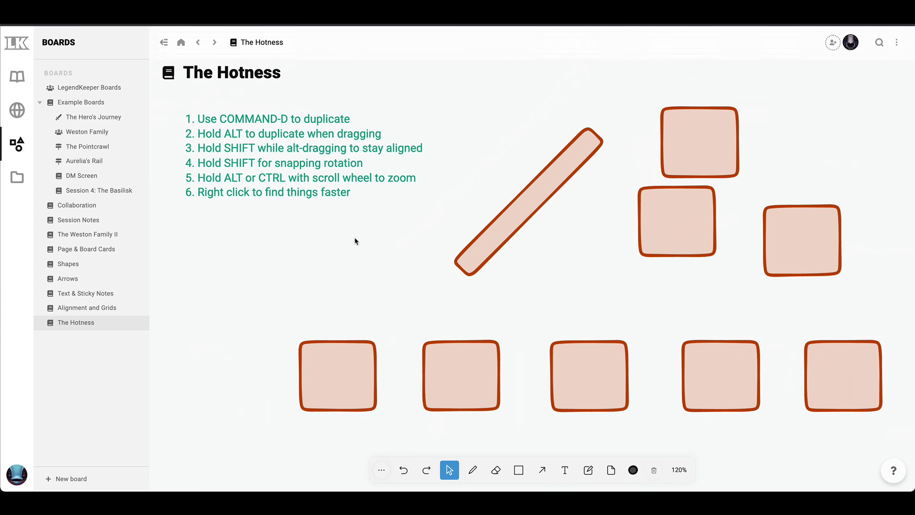
# Move the narrow diagonal rectangle down and left, and reposition the two leftmost squares of the bottom row out of alignment
pyautogui.moveTo(523, 204); pyautogui.dragTo(472, 232)
pyautogui.moveTo(470, 359); pyautogui.dragTo(445, 364)
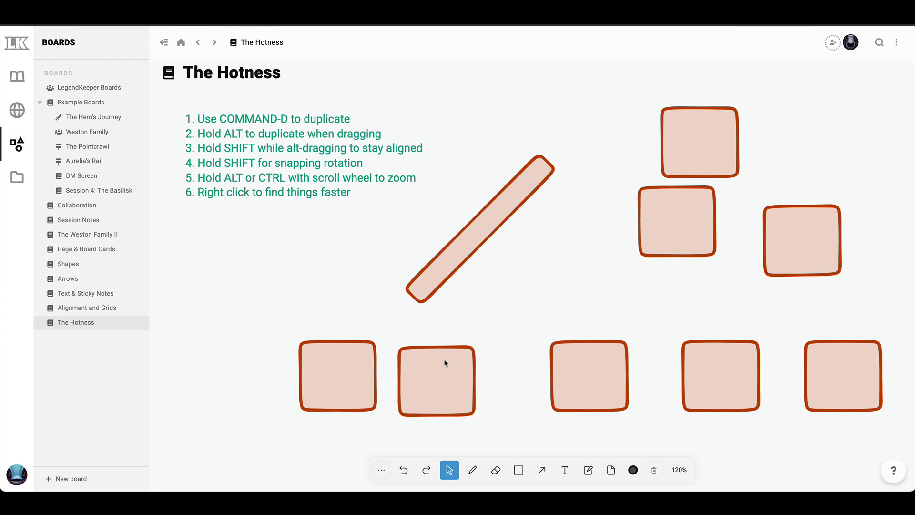
pyautogui.moveTo(345, 374); pyautogui.dragTo(266, 348)
pyautogui.moveTo(395, 375); pyautogui.dragTo(451, 360)
# Review the context commands available for the narrow diagonal rectangle and dismiss them without choosing one
pyautogui.rightClick(462, 246)
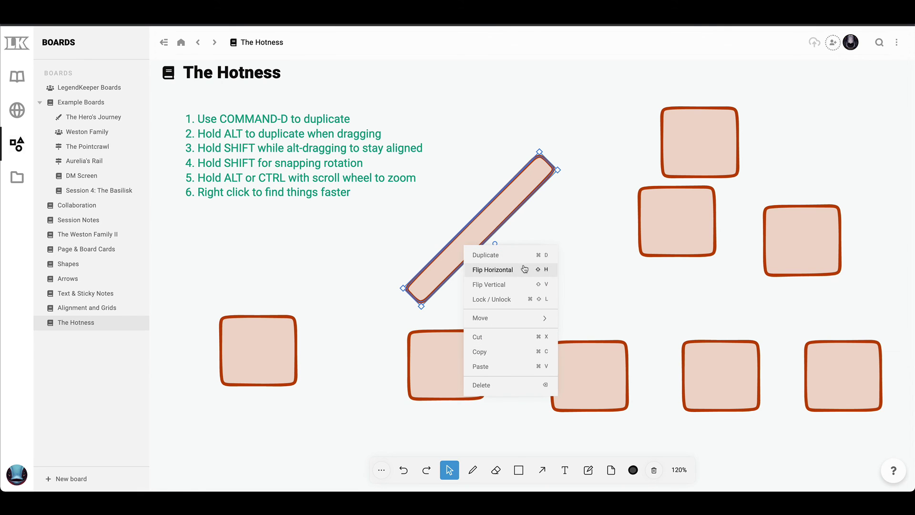
pyautogui.click(617, 299)
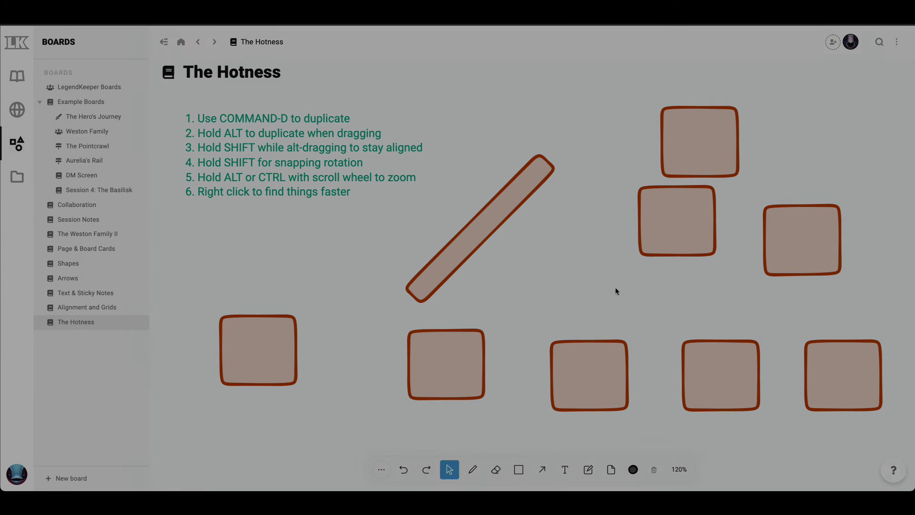